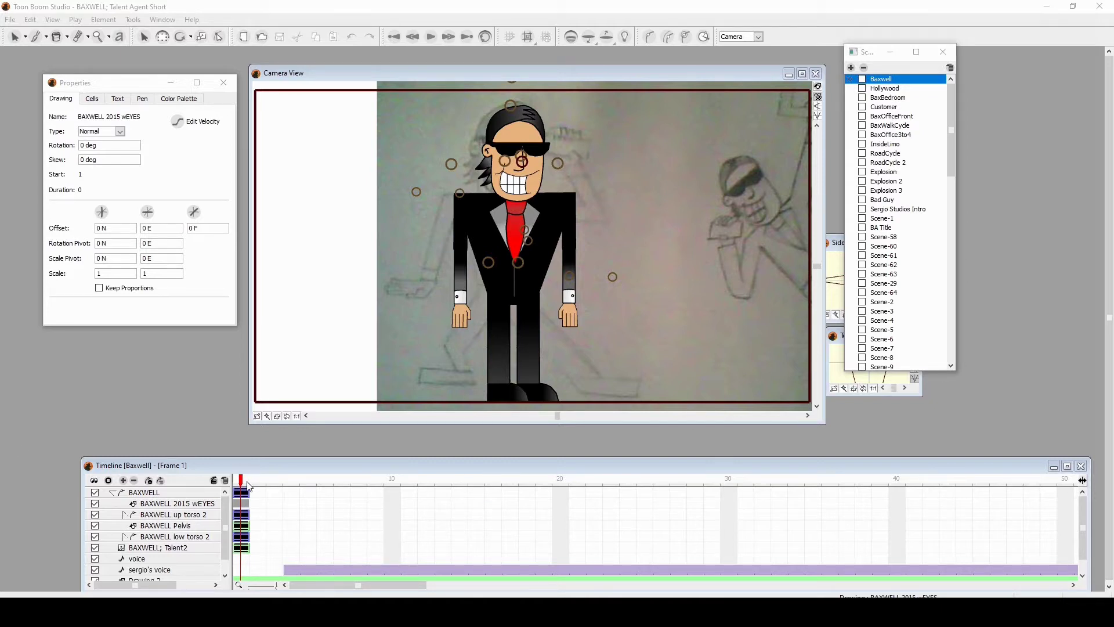
- Preview a later frame of the Baxwell scene, return to frame 1, and select then deselect his left arm
{"action": "left_click", "coordinate": [279, 485]}
{"action": "left_click_drag", "start_coordinate": [279, 485], "coordinate": [233, 489]}
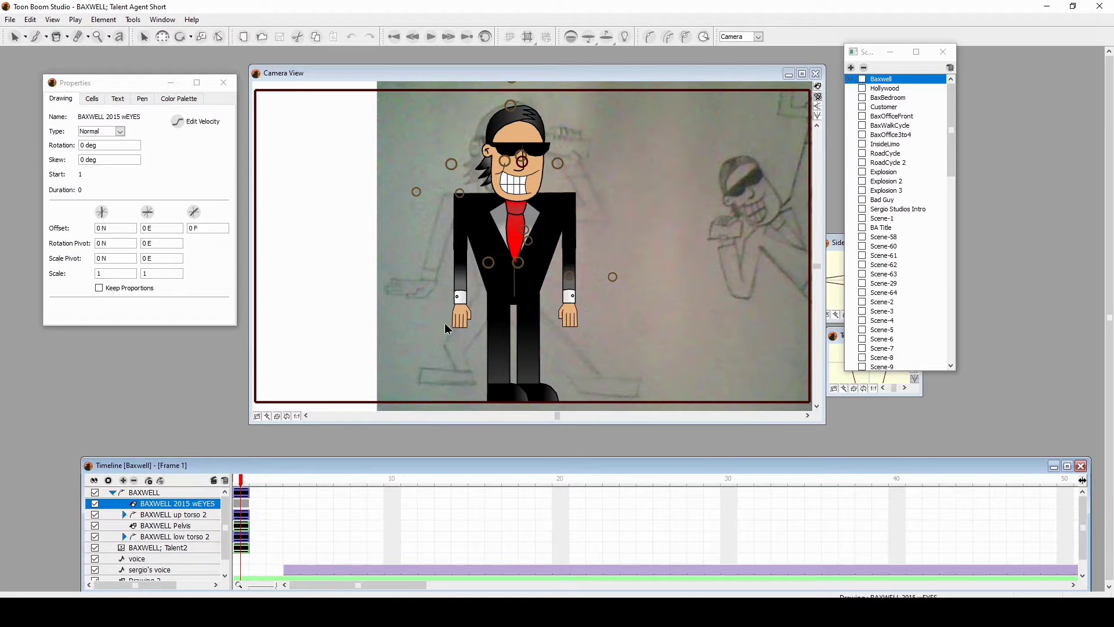
{"action": "scroll", "coordinate": [444, 323], "scroll_direction": "down", "scroll_amount": 1}
{"action": "left_click", "coordinate": [469, 275]}
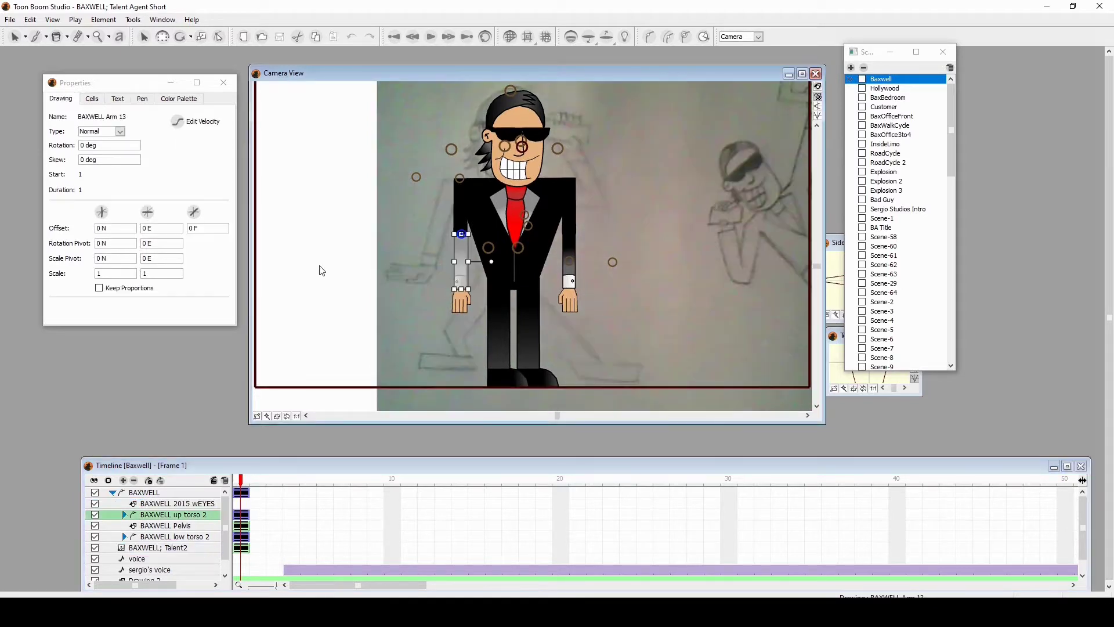
{"action": "left_click", "coordinate": [331, 280]}
- Zoom out to show the whole Baxwell scene, then switch to the Hollywood scene
{"action": "scroll", "coordinate": [495, 161], "scroll_direction": "up", "scroll_amount": 3}
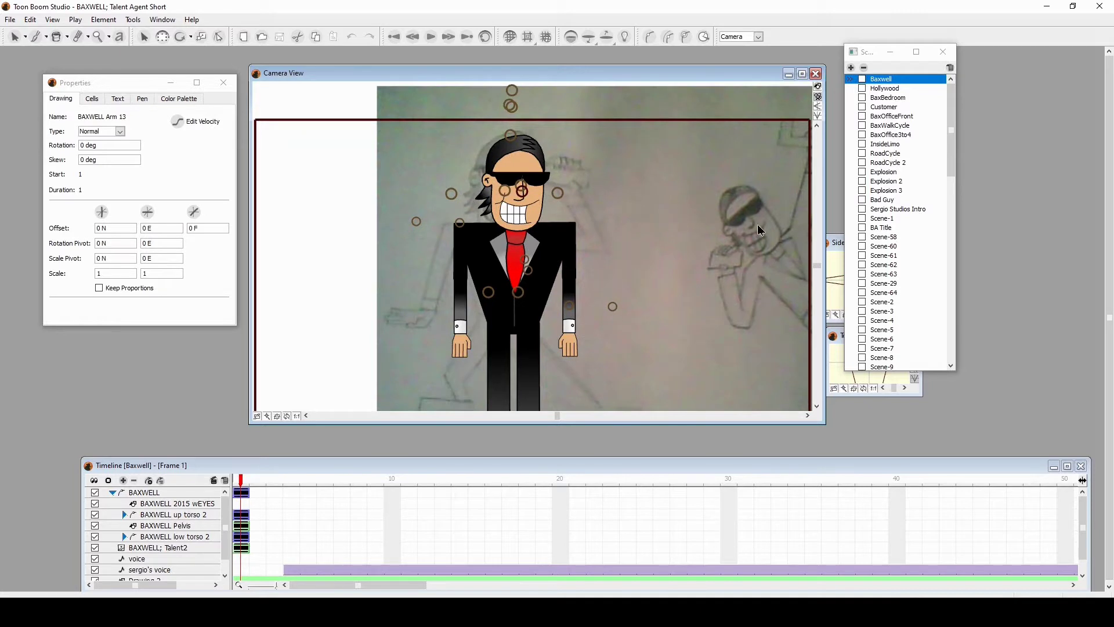
{"action": "scroll", "coordinate": [638, 342], "scroll_direction": "down", "scroll_amount": 3}
{"action": "key", "text": "2"}
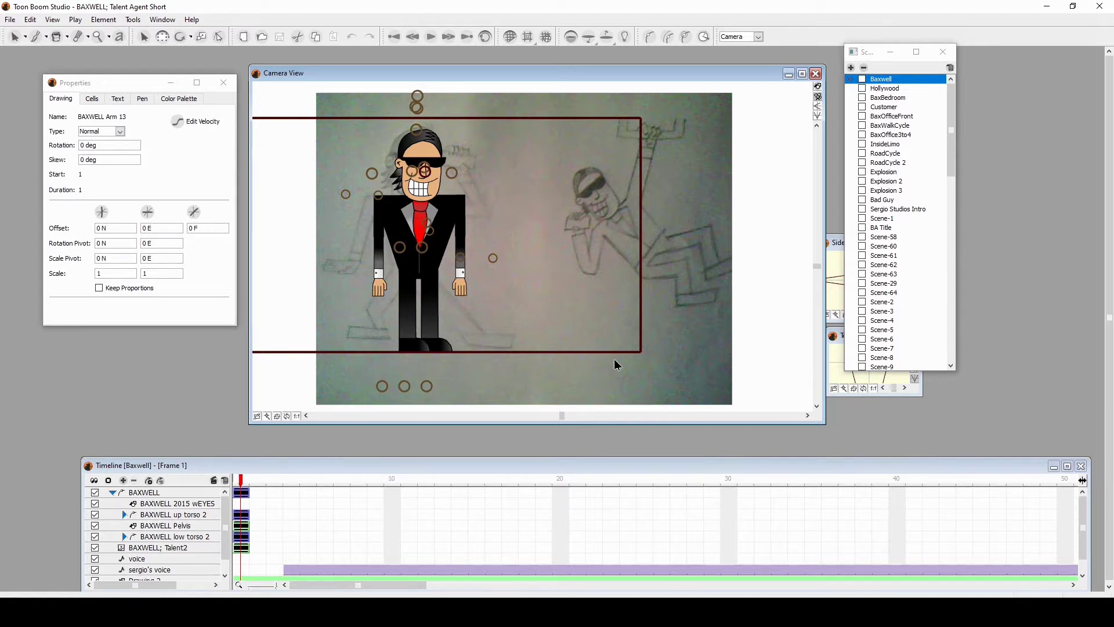
{"action": "left_click", "coordinate": [884, 88]}
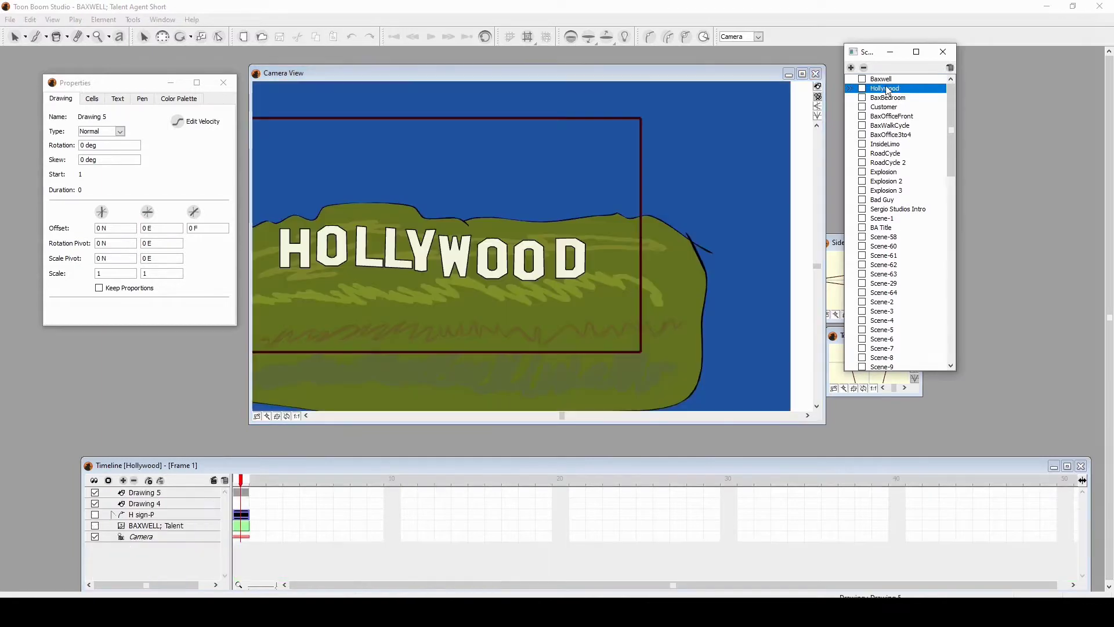
- Fit the camera frame in the Hollywood view, then browse the BaxBedroom and Customer scenes
{"action": "left_click", "coordinate": [264, 416]}
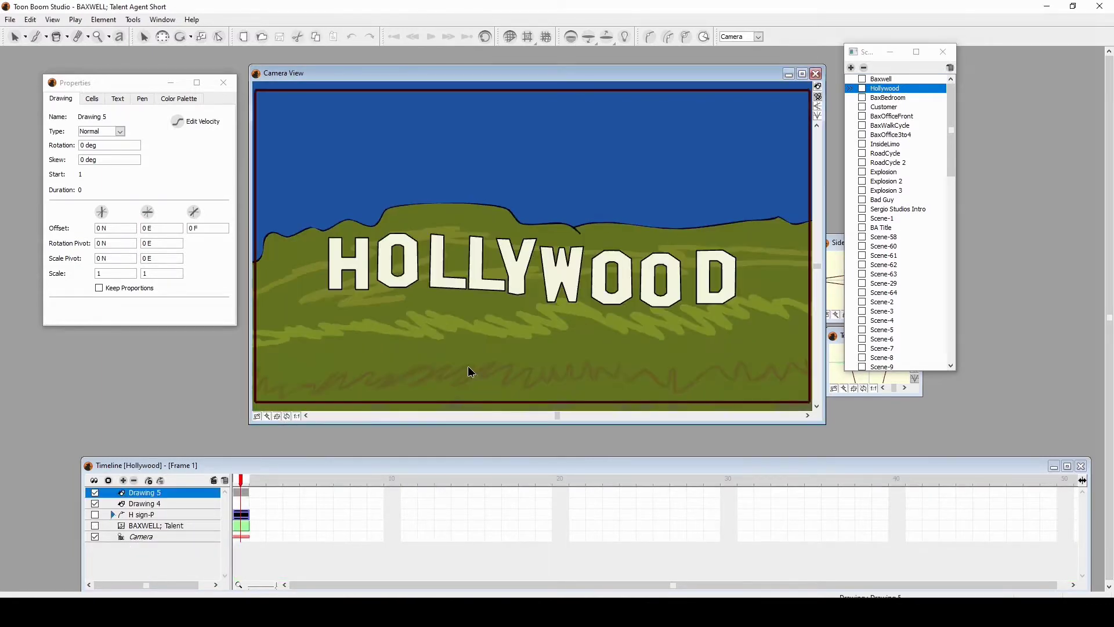
{"action": "left_click", "coordinate": [895, 98]}
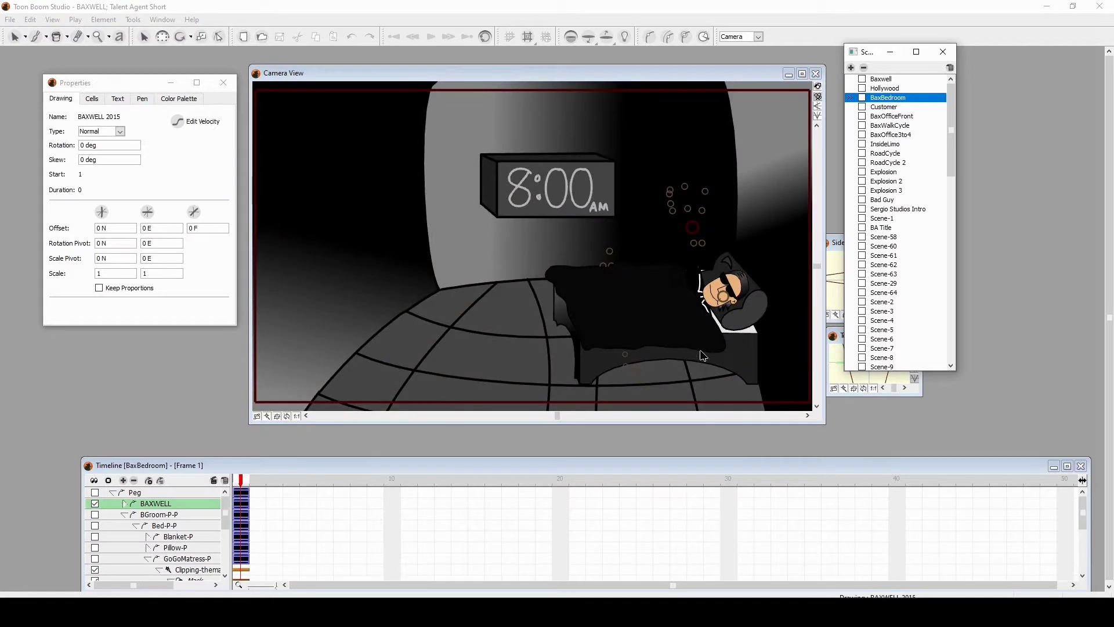
{"action": "left_click", "coordinate": [892, 108]}
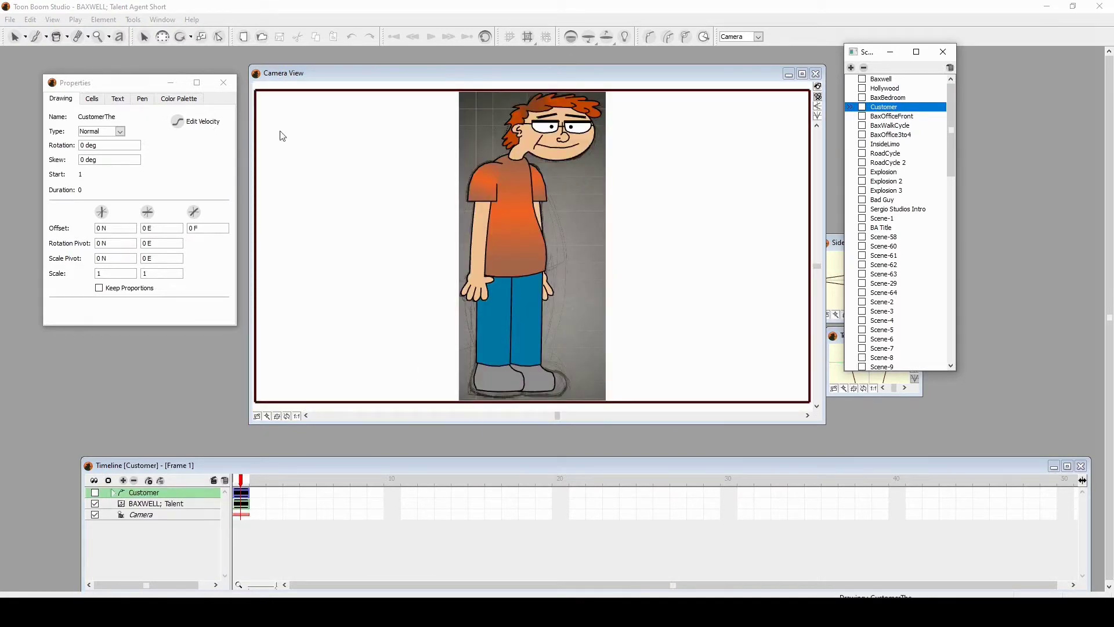
- Move the Customer scene's sketch background right and undo it, then view BaxOfficeFront and BaxWalkCycle
{"action": "left_click", "coordinate": [591, 180]}
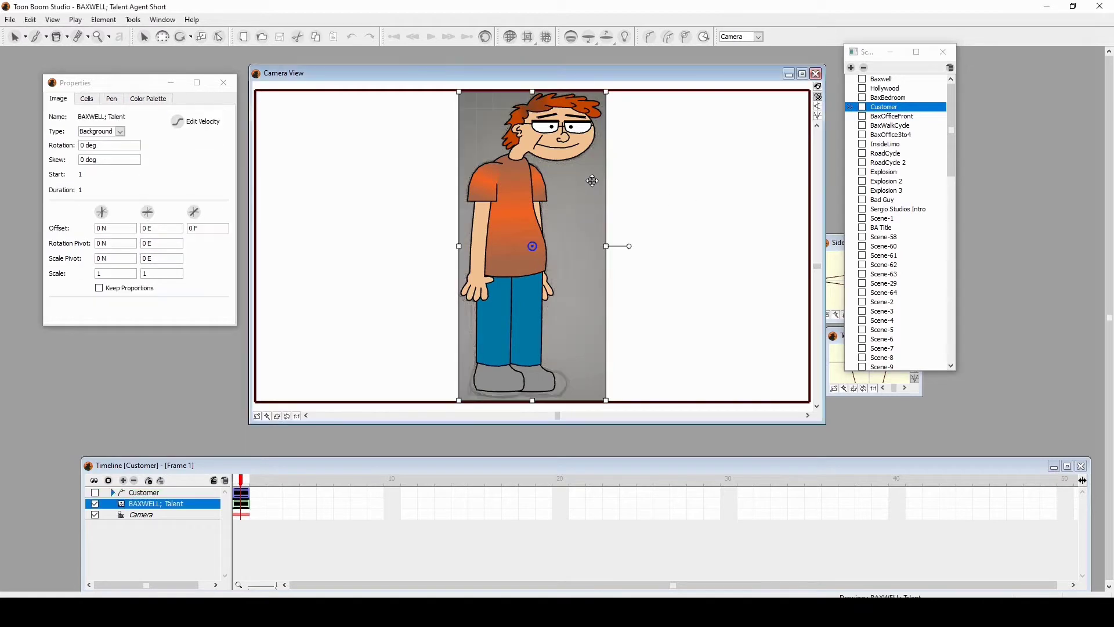
{"action": "left_click_drag", "start_coordinate": [563, 232], "coordinate": [727, 231]}
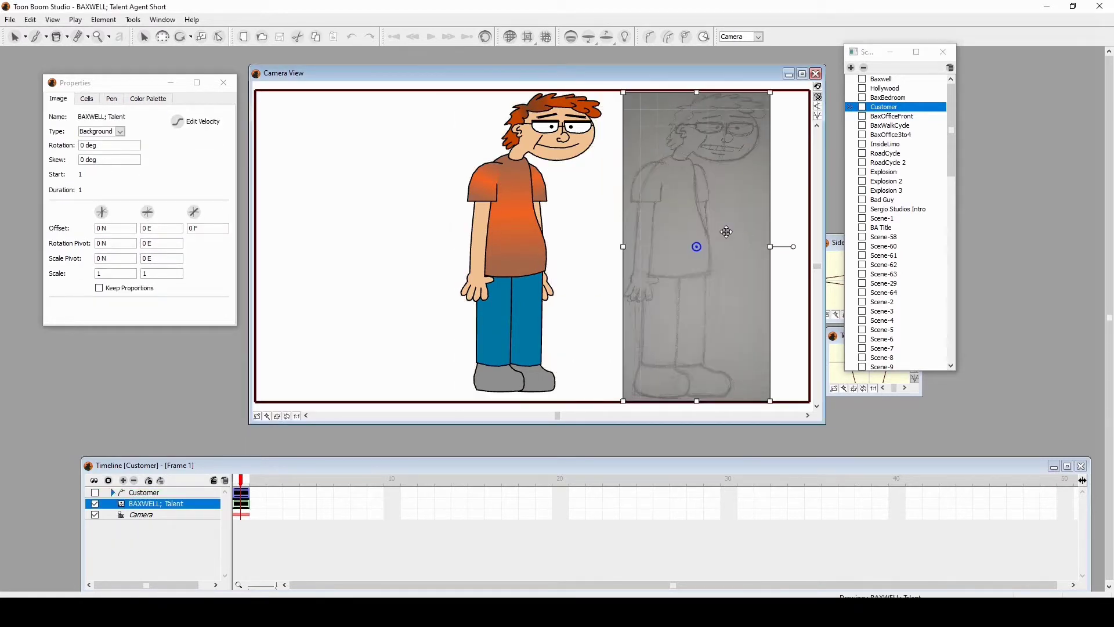
{"action": "left_click", "coordinate": [353, 37]}
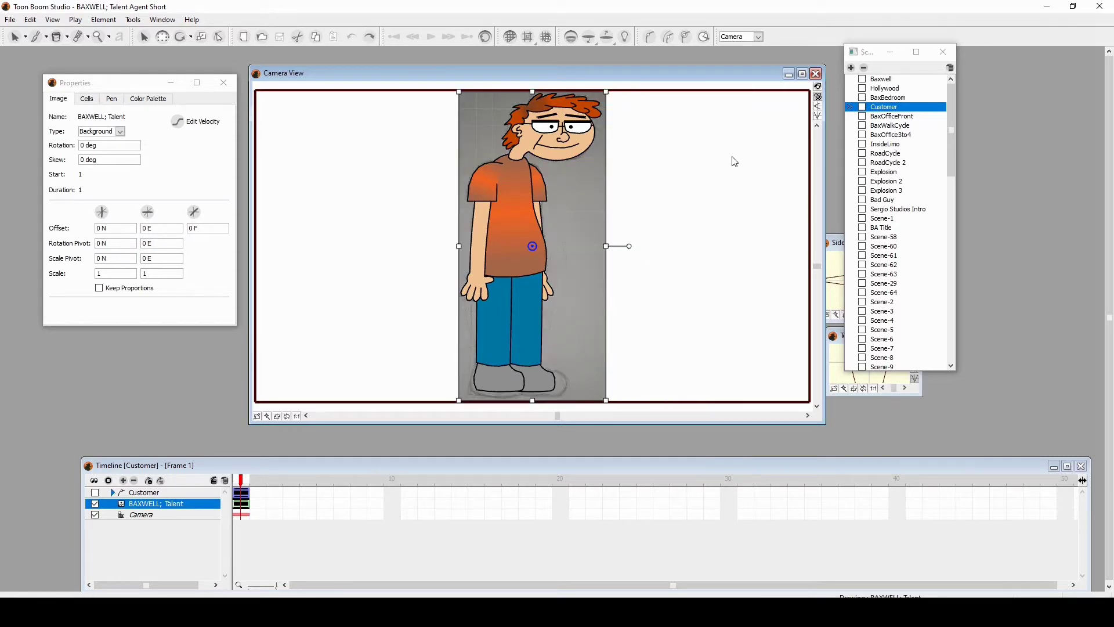
{"action": "left_click", "coordinate": [892, 116]}
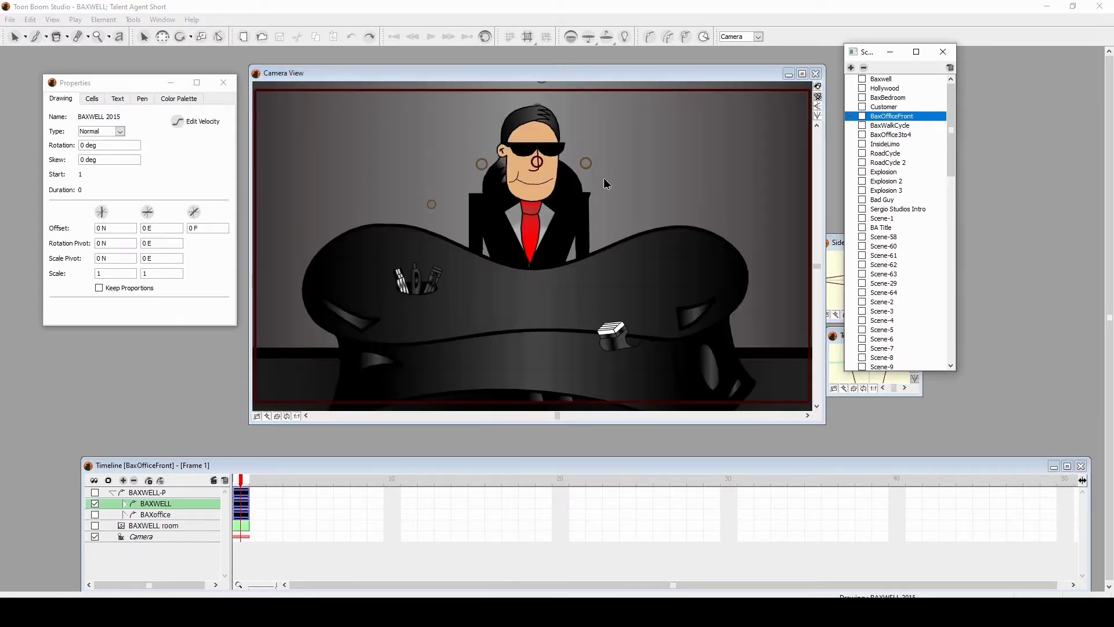
{"action": "left_click", "coordinate": [901, 127]}
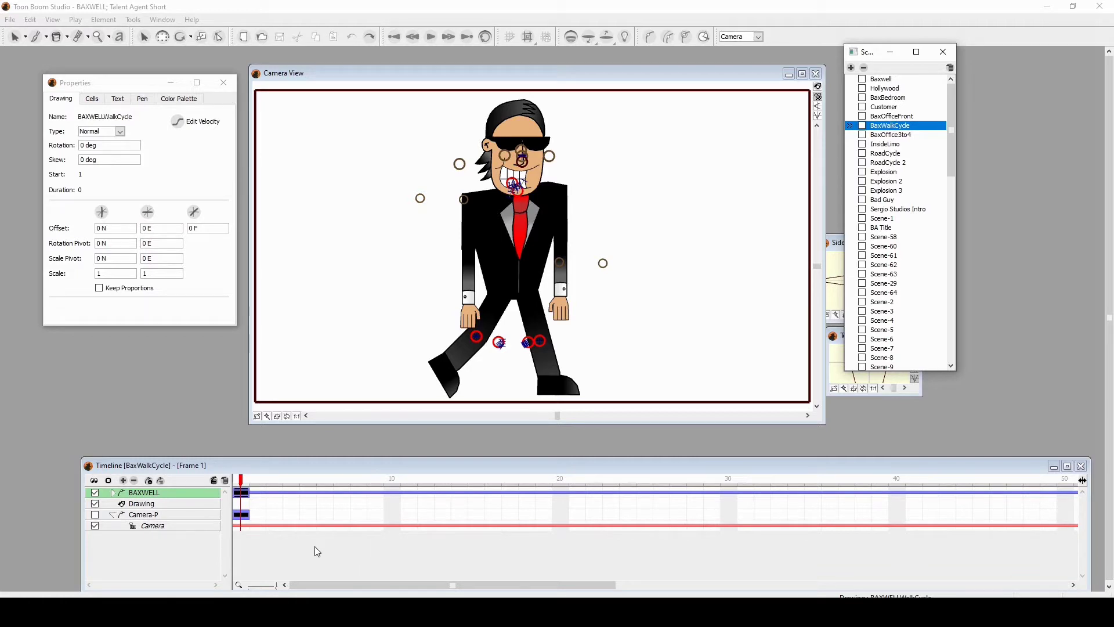
- Play Baxwell's walk cycle animation, then stop the playback
{"action": "left_click", "coordinate": [431, 36]}
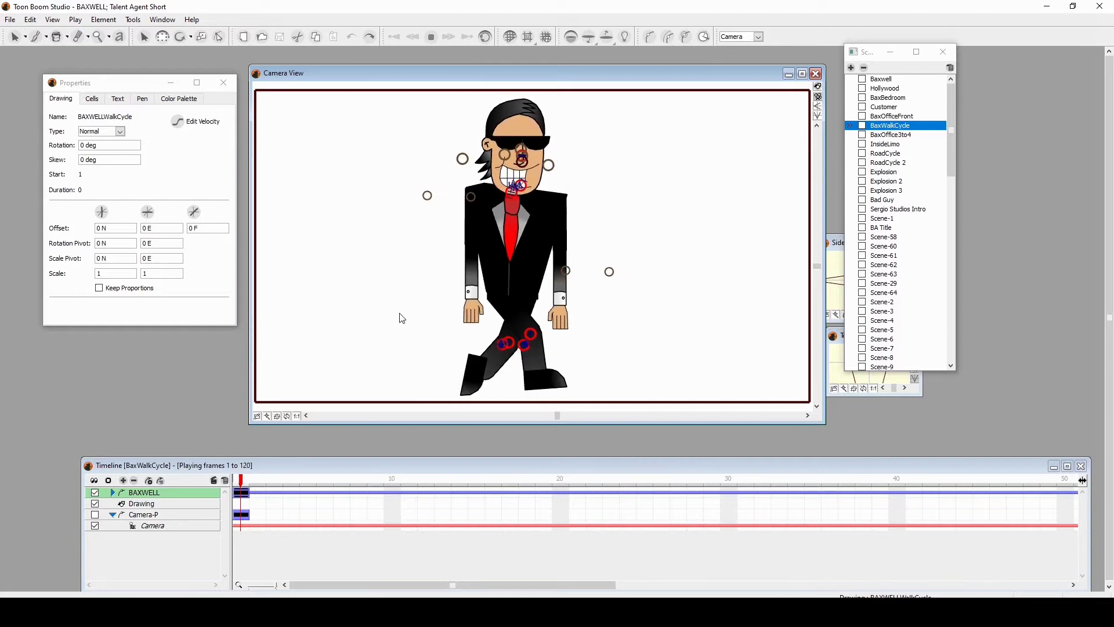
{"action": "left_click", "coordinate": [433, 37]}
- Browse the BaxOffice3to4 desk, InsideLimo and RoadCycle scenes
{"action": "left_click", "coordinate": [898, 137]}
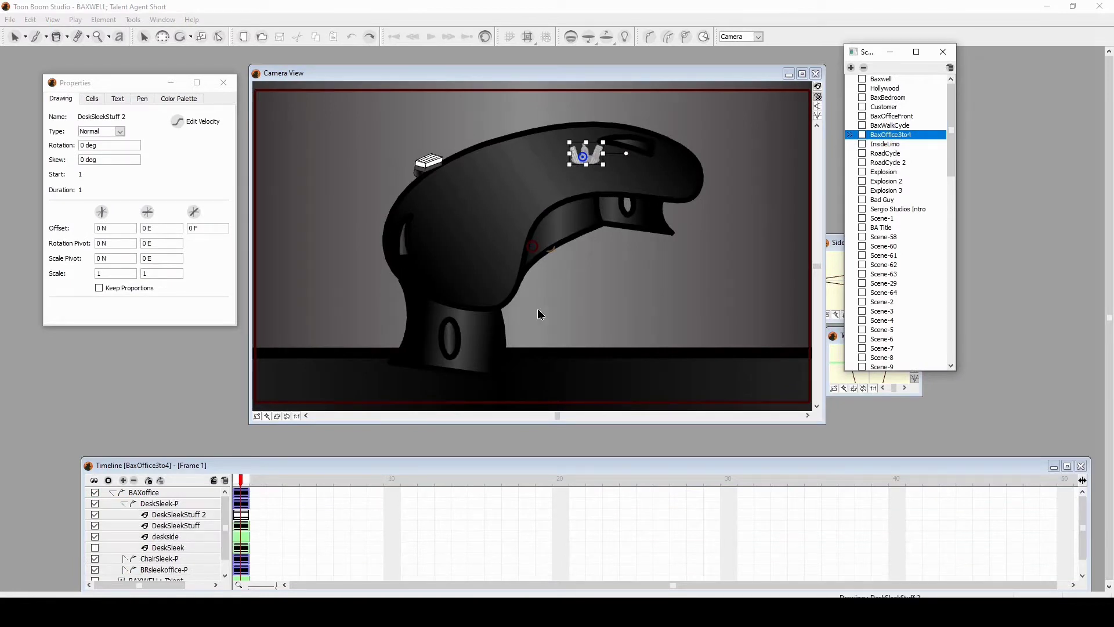
{"action": "left_click", "coordinate": [898, 145]}
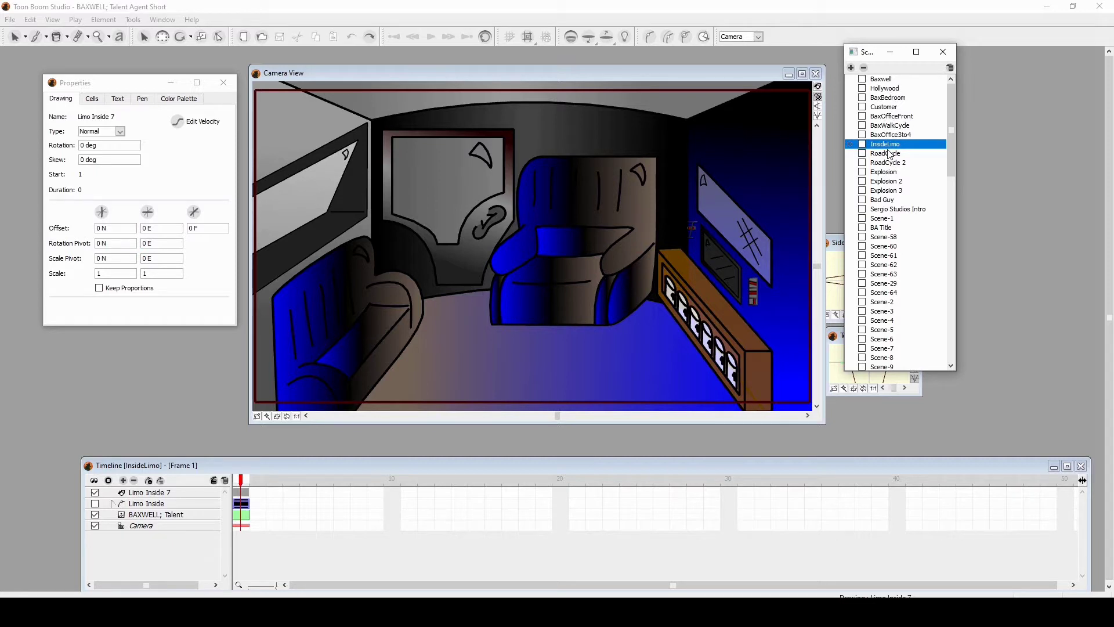
{"action": "left_click", "coordinate": [882, 154]}
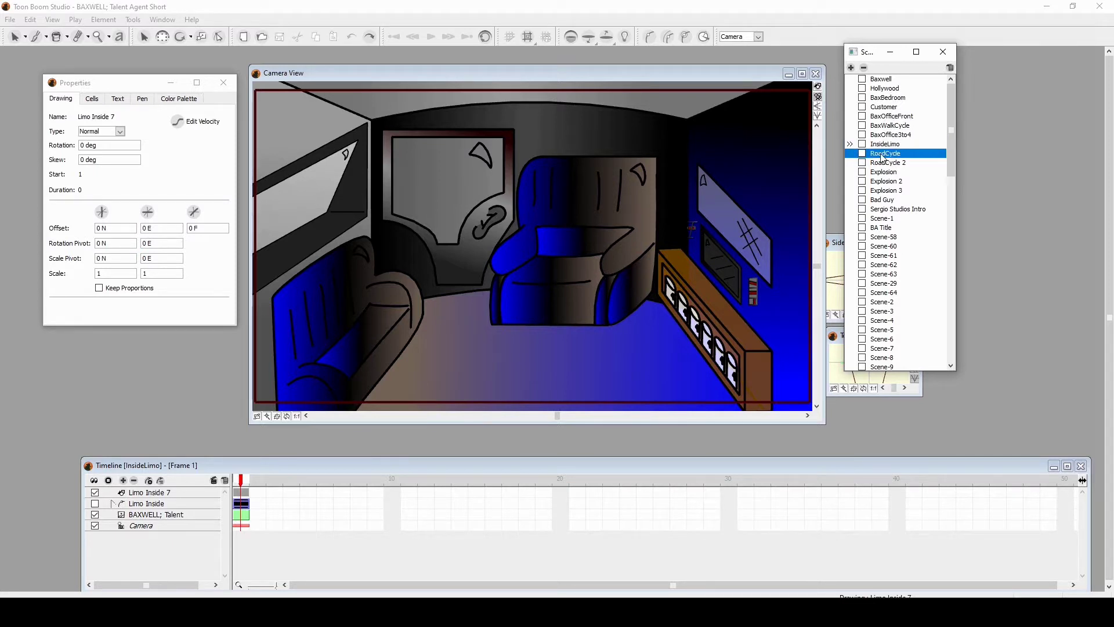
- Scrub RoadCycle to frame 48 and play it, then scrub RoadCycle 2 to frame 93
{"action": "left_click_drag", "start_coordinate": [293, 479], "coordinate": [1032, 479]}
{"action": "key", "text": "Return"}
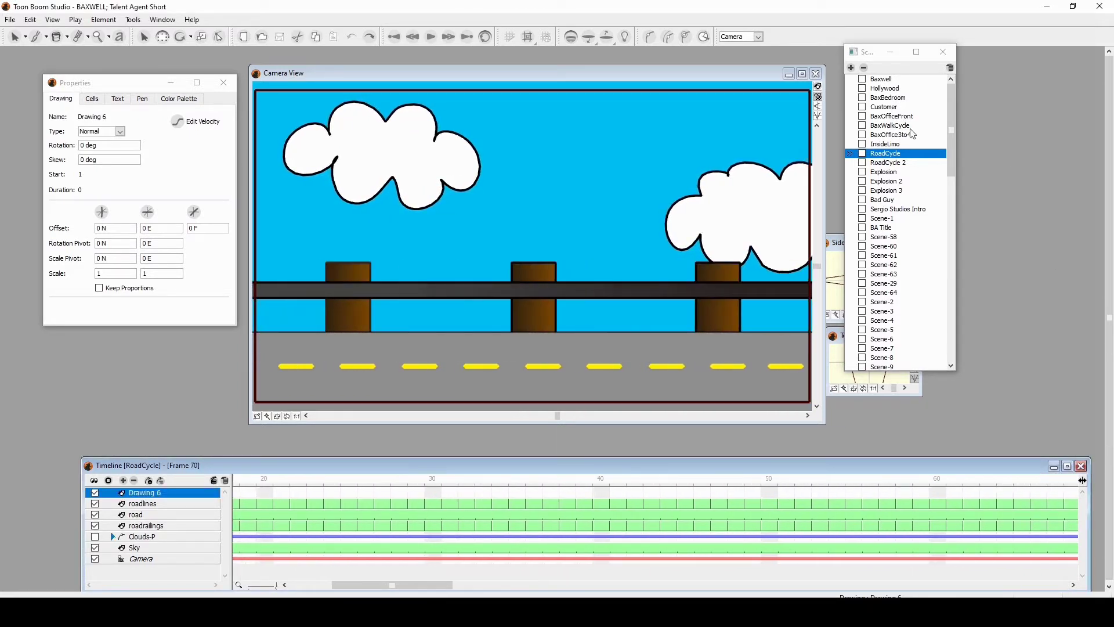
{"action": "key", "text": "Down"}
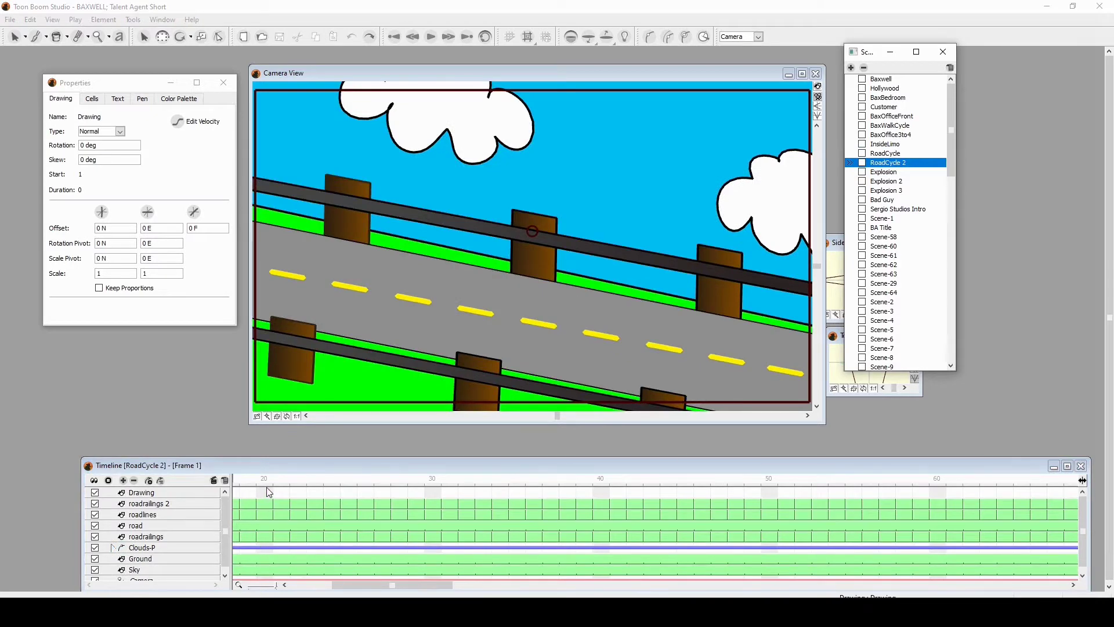
{"action": "left_click_drag", "start_coordinate": [269, 492], "coordinate": [1096, 515]}
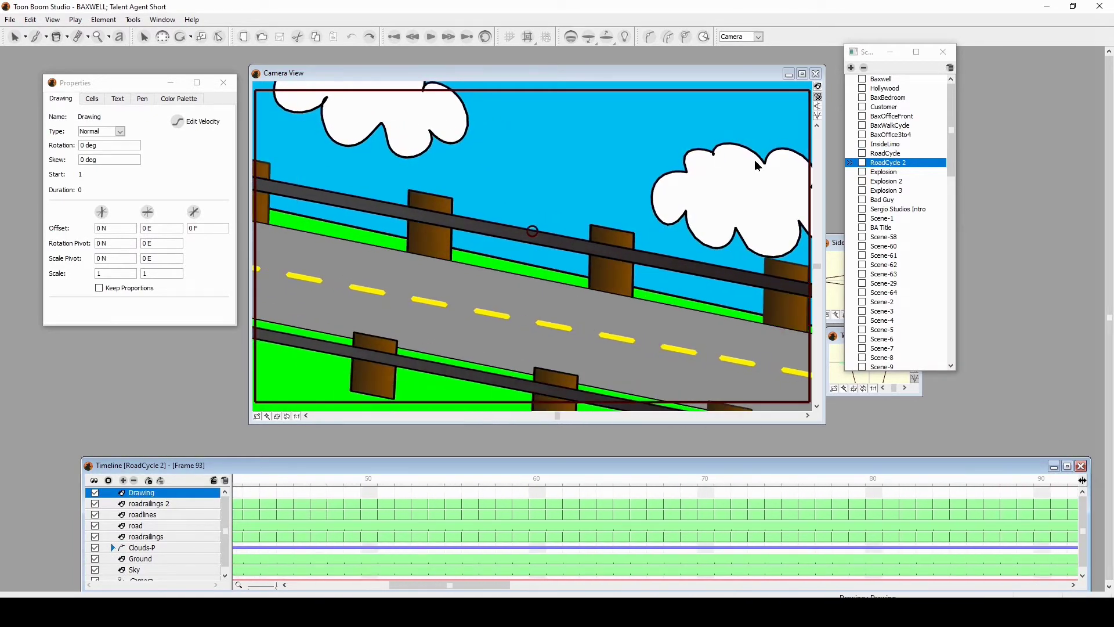
- Open the Explosion scene and reposition the timeline window up and left
{"action": "left_click", "coordinate": [884, 172]}
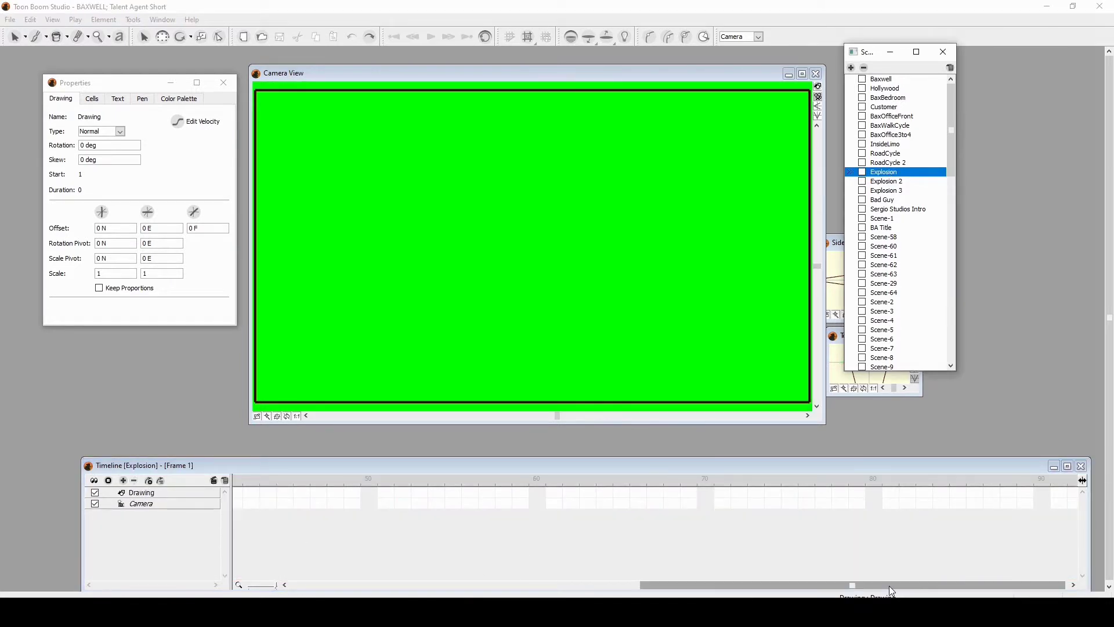
{"action": "left_click_drag", "start_coordinate": [878, 473], "coordinate": [872, 451]}
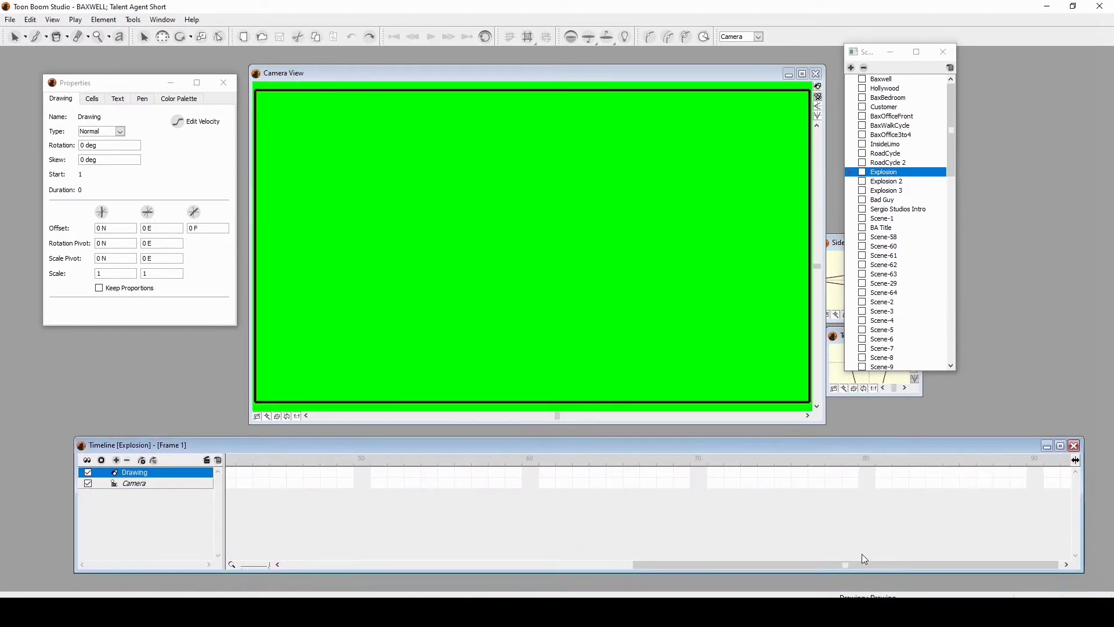
{"action": "left_click_drag", "start_coordinate": [847, 565], "coordinate": [283, 497]}
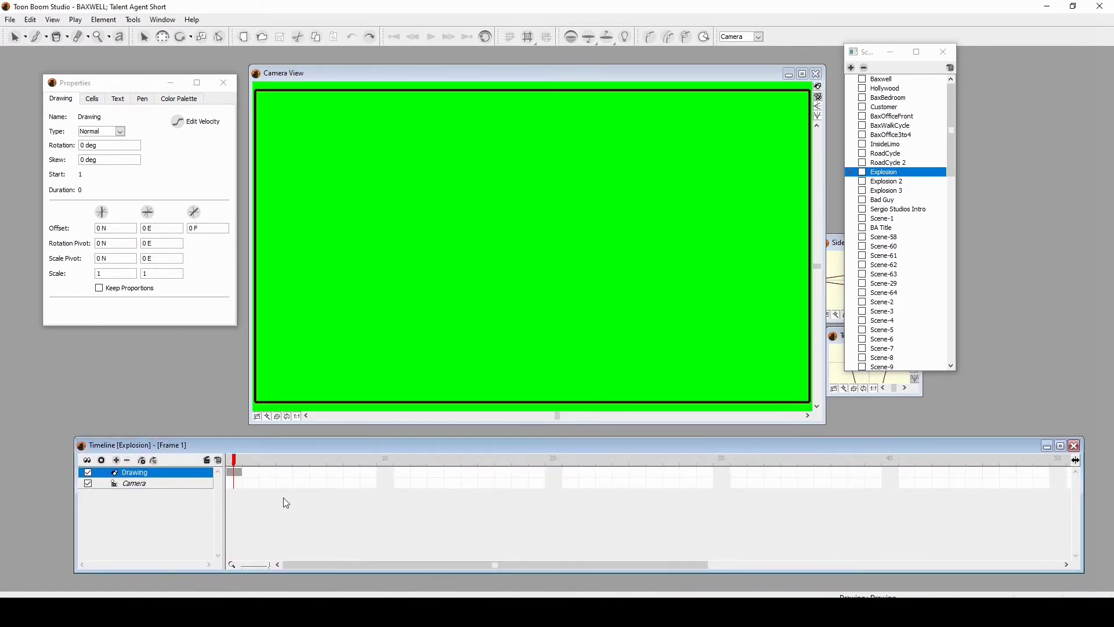
- Browse Explosion 2 and Explosion 3, then open Bad Guy and deselect the creature drawing
{"action": "left_click", "coordinate": [885, 182]}
{"action": "left_click", "coordinate": [894, 191]}
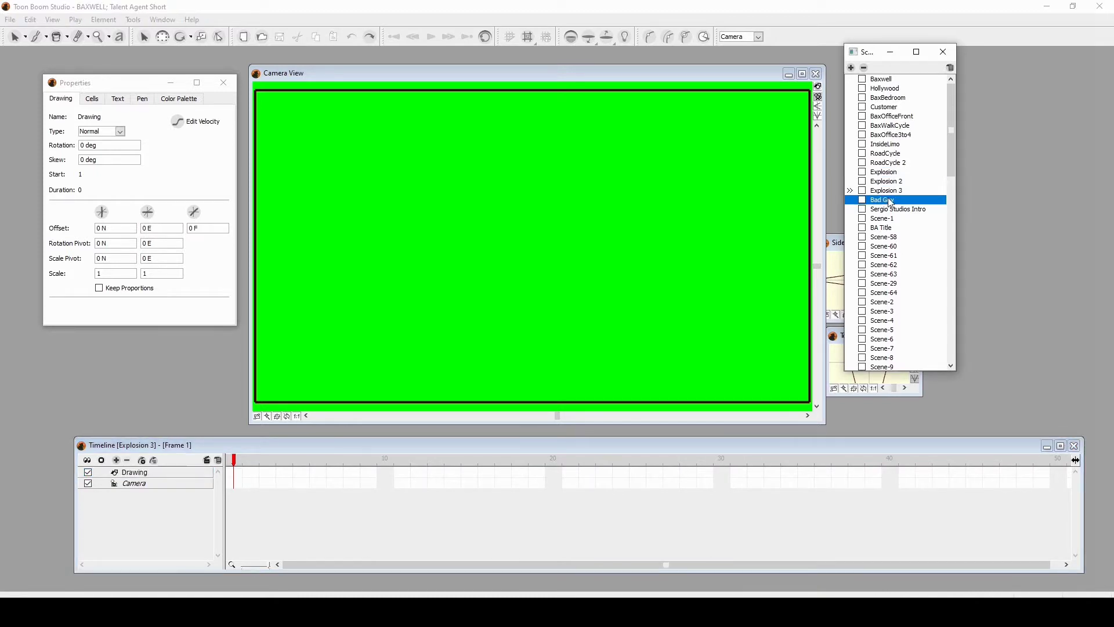
{"action": "double_click", "coordinate": [890, 200]}
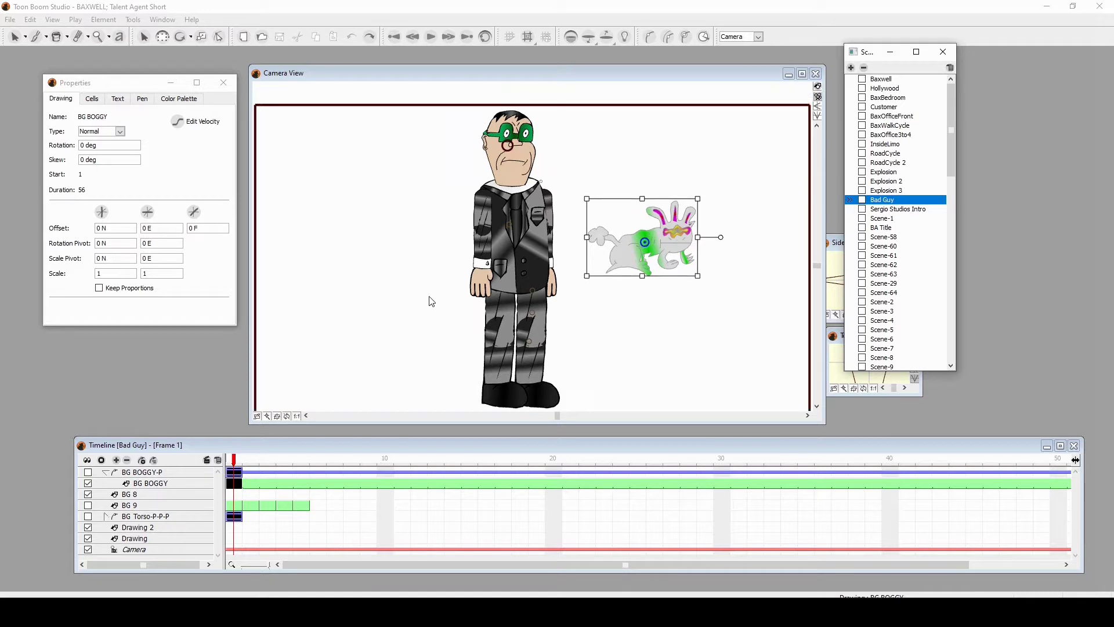
{"action": "left_click", "coordinate": [702, 225]}
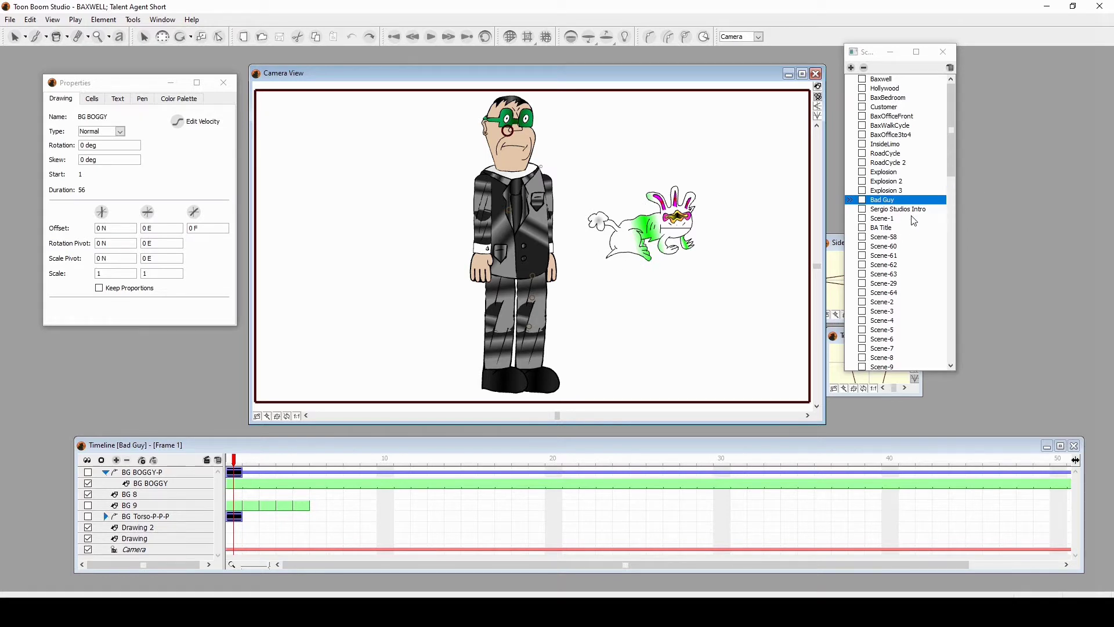
- Scrub Scene-1 to the Hollywood sign fade-in, then show the full BAXWELL TALENT AGENT title
{"action": "left_click", "coordinate": [892, 220]}
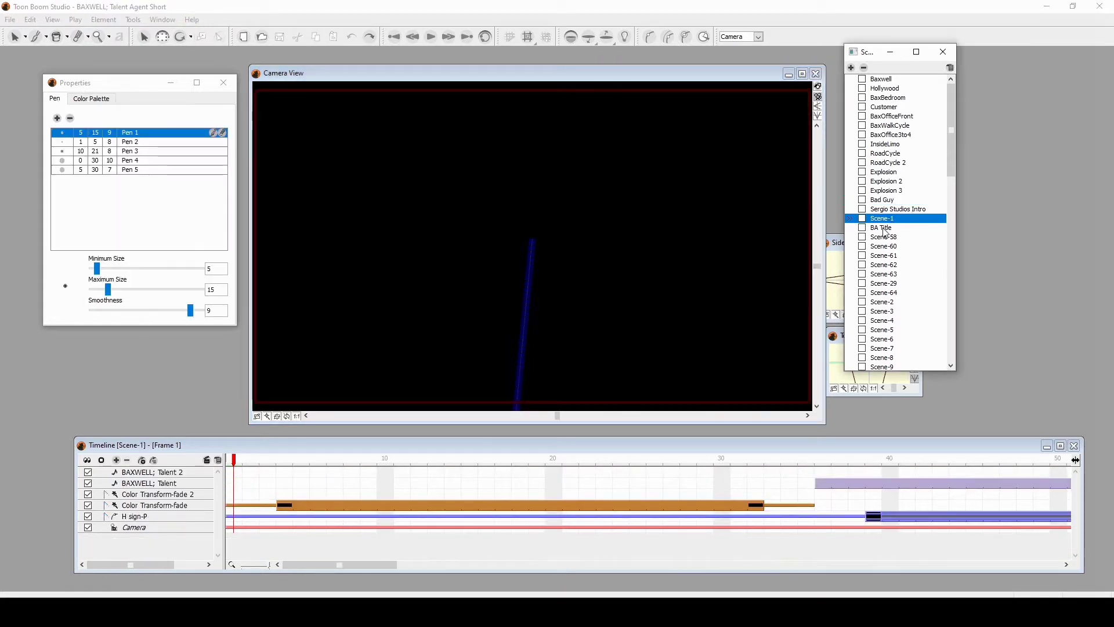
{"action": "left_click_drag", "start_coordinate": [290, 462], "coordinate": [1064, 445]}
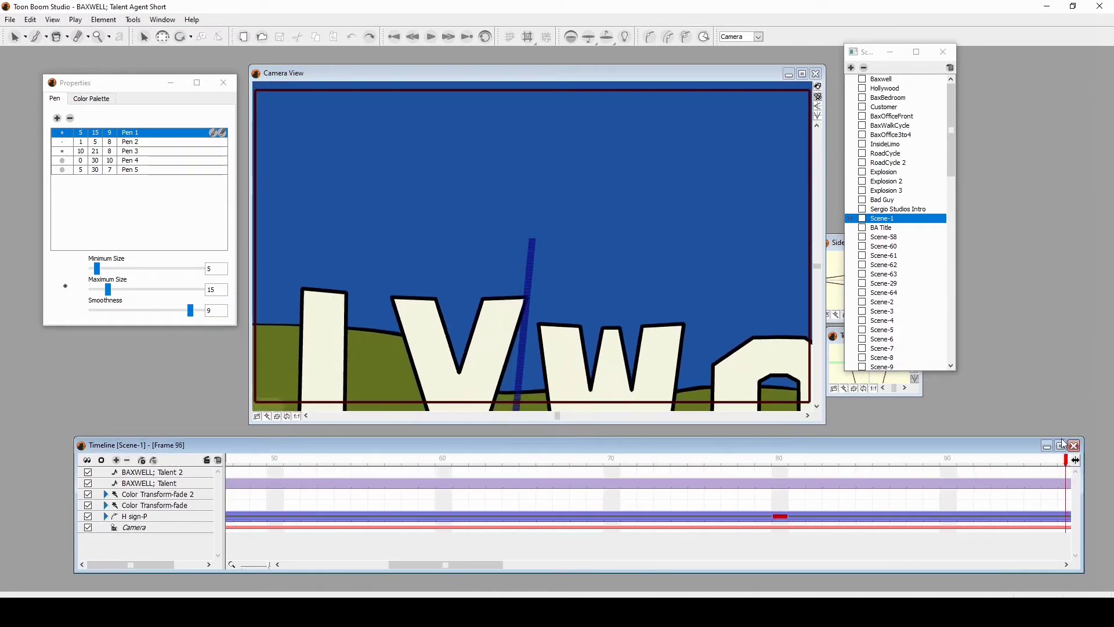
{"action": "left_click", "coordinate": [886, 228]}
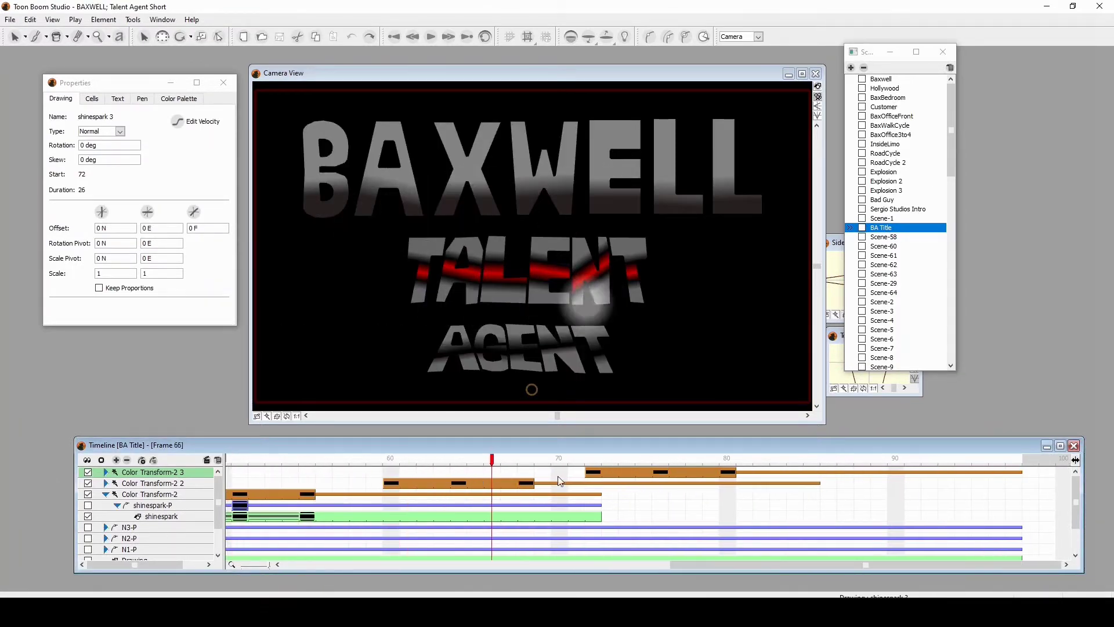
{"action": "mouse_move", "coordinate": [1029, 471]}
{"action": "left_mouse_down"}
{"action": "mouse_move", "coordinate": [966, 471]}
{"action": "mouse_move", "coordinate": [1022, 471]}
{"action": "left_mouse_up"}
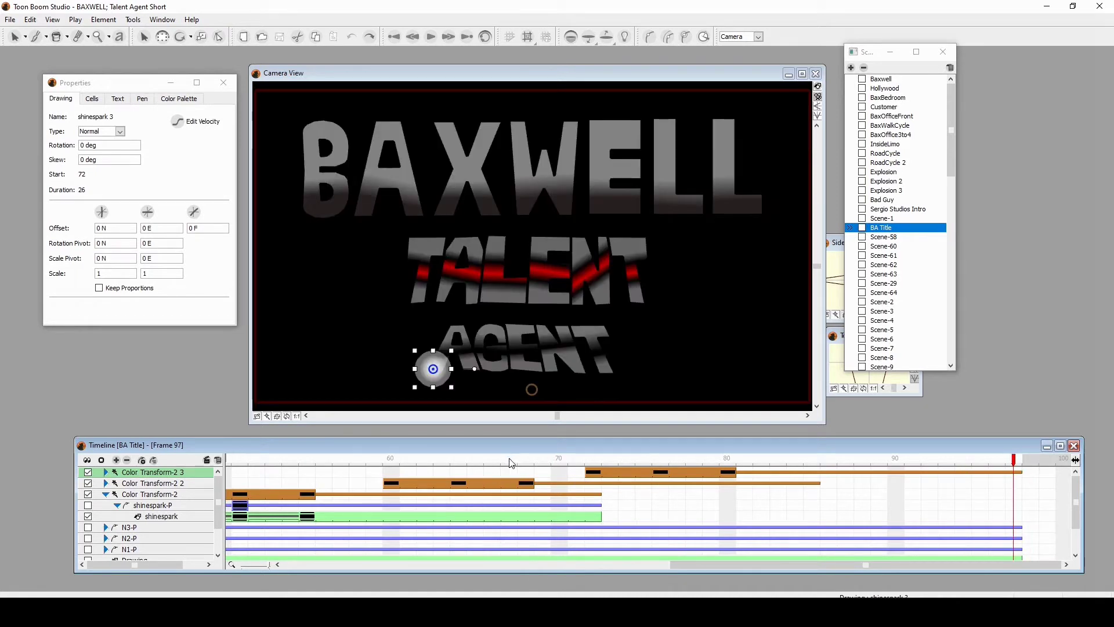
- Return the title to frame 75, select the Color Transform-2 3 layer, and switch to Scene-58
{"action": "left_click_drag", "start_coordinate": [625, 462], "coordinate": [795, 458]}
{"action": "left_click", "coordinate": [614, 472]}
{"action": "left_click", "coordinate": [896, 238]}
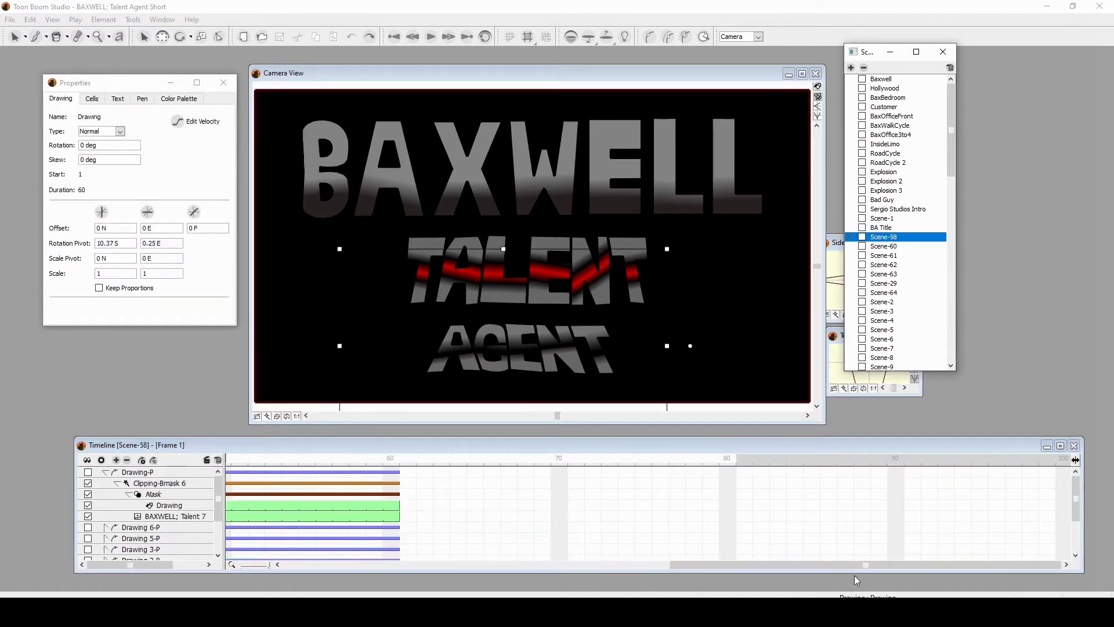
- Scrub the title to frame 39, inspect the Talent 7 and Mask layers, scrub the mask wipe, then return to frame 1
{"action": "left_click_drag", "start_coordinate": [864, 564], "coordinate": [423, 570]}
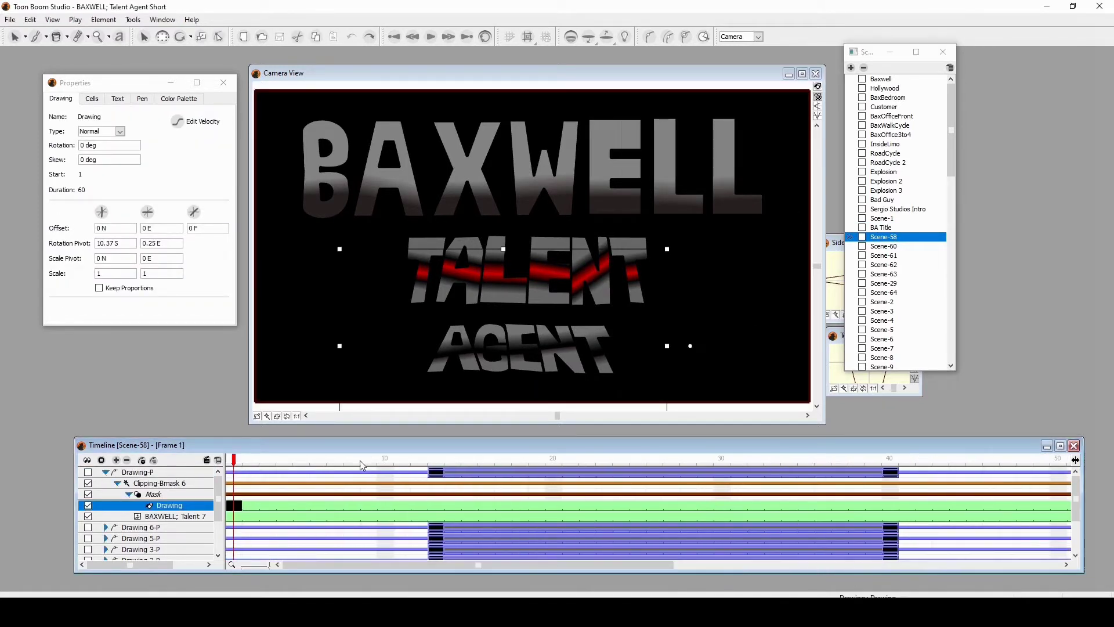
{"action": "left_click_drag", "start_coordinate": [363, 462], "coordinate": [34, 464]}
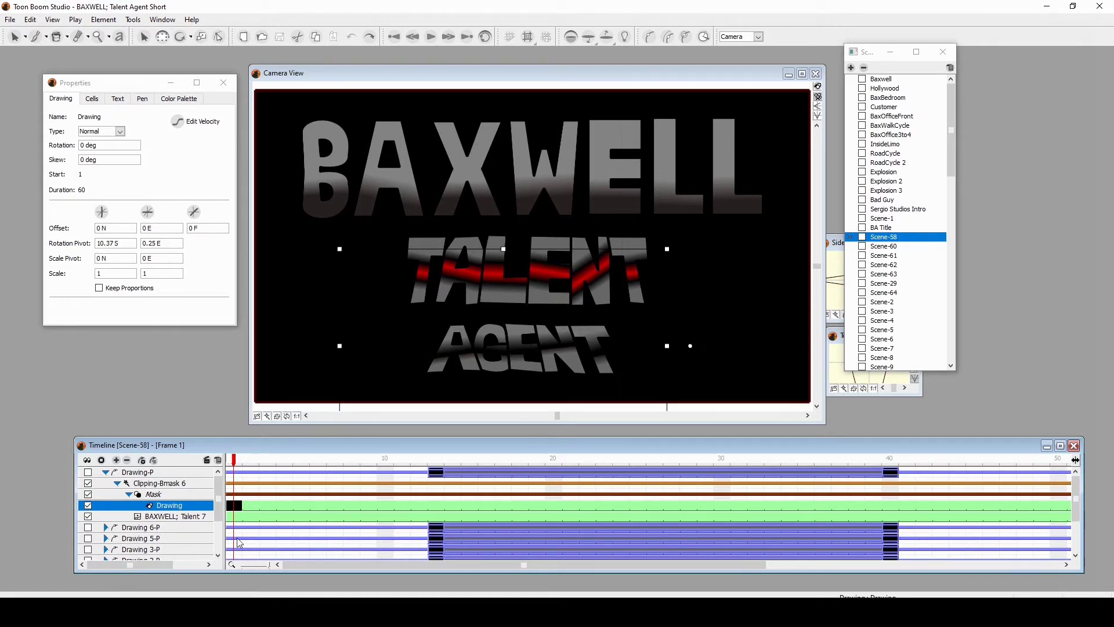
{"action": "left_click", "coordinate": [233, 517]}
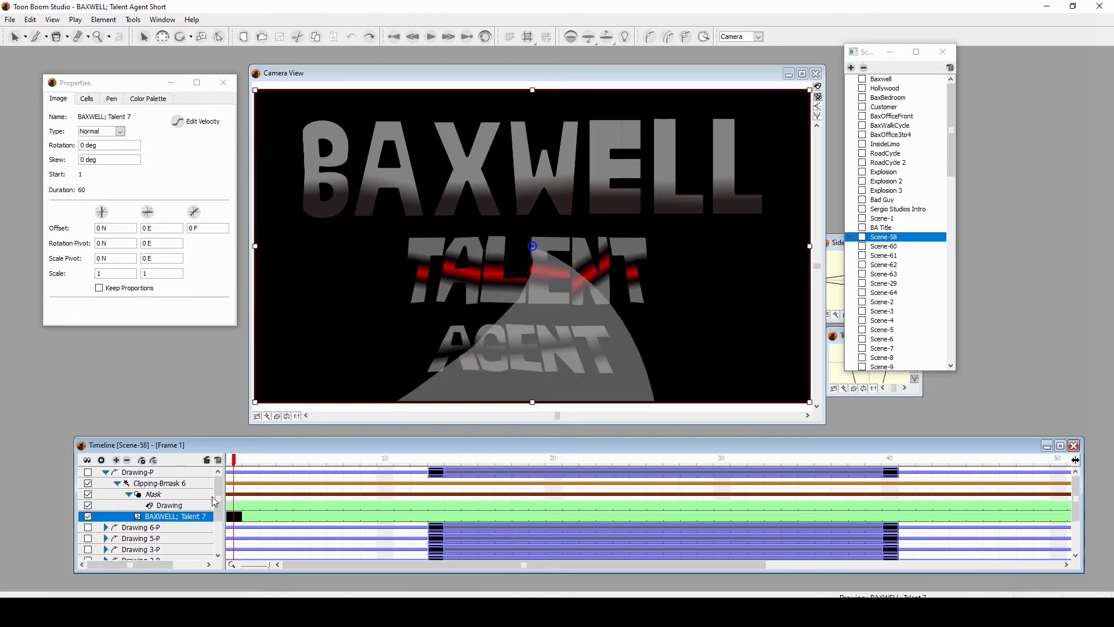
{"action": "left_click", "coordinate": [237, 494]}
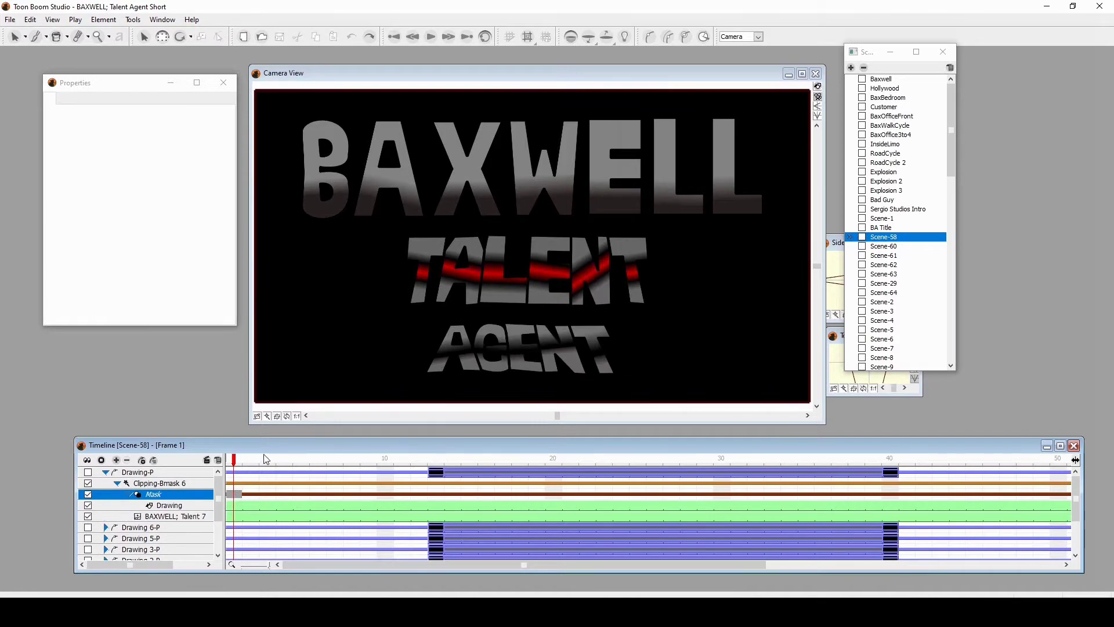
{"action": "left_click_drag", "start_coordinate": [264, 459], "coordinate": [43, 513]}
{"action": "left_click_drag", "start_coordinate": [251, 529], "coordinate": [384, 514]}
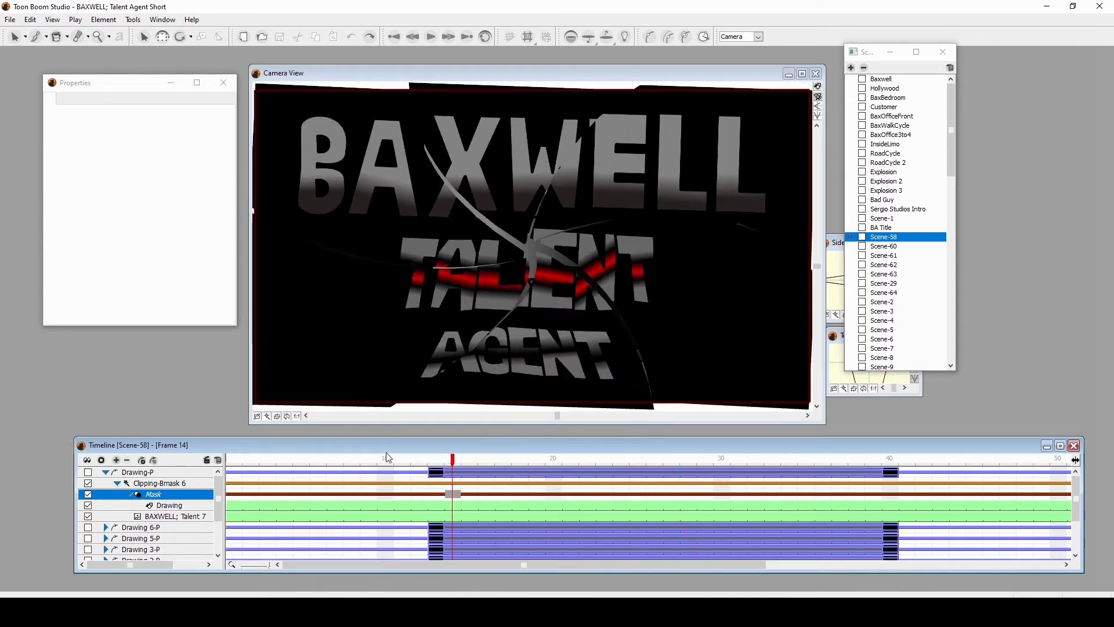
{"action": "left_click_drag", "start_coordinate": [387, 457], "coordinate": [156, 480]}
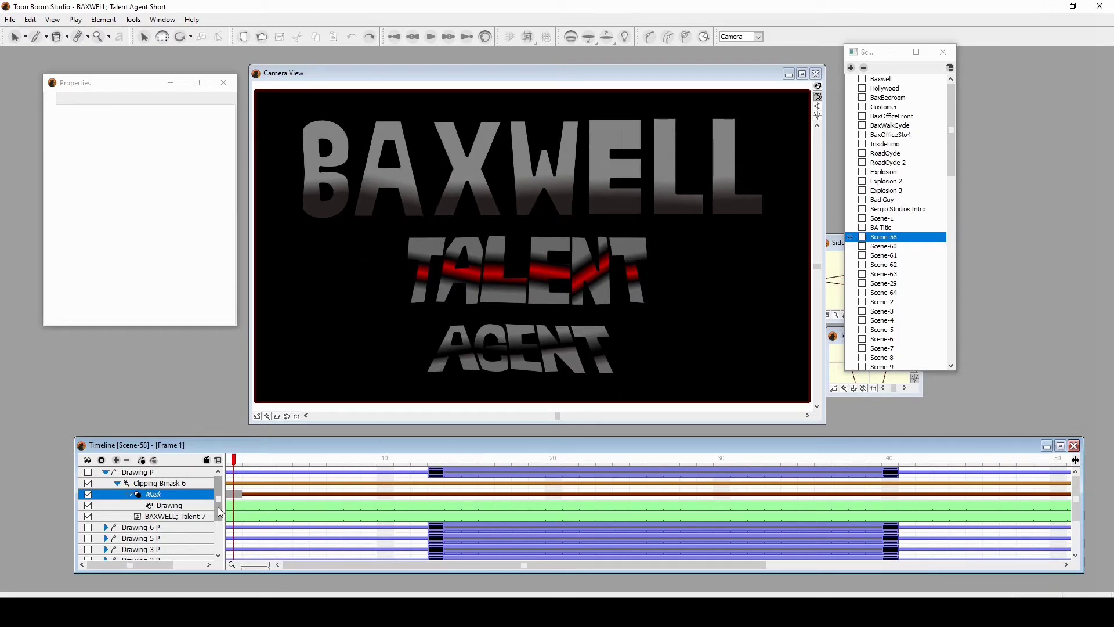
- Expand Drawing 6-P and Clipping-Bmask 5, then inspect the BAXWELL; Talent 6 and Drawing 6 layers
{"action": "scroll", "coordinate": [144, 522], "scroll_direction": "down", "scroll_amount": 1}
{"action": "left_click", "coordinate": [106, 501]}
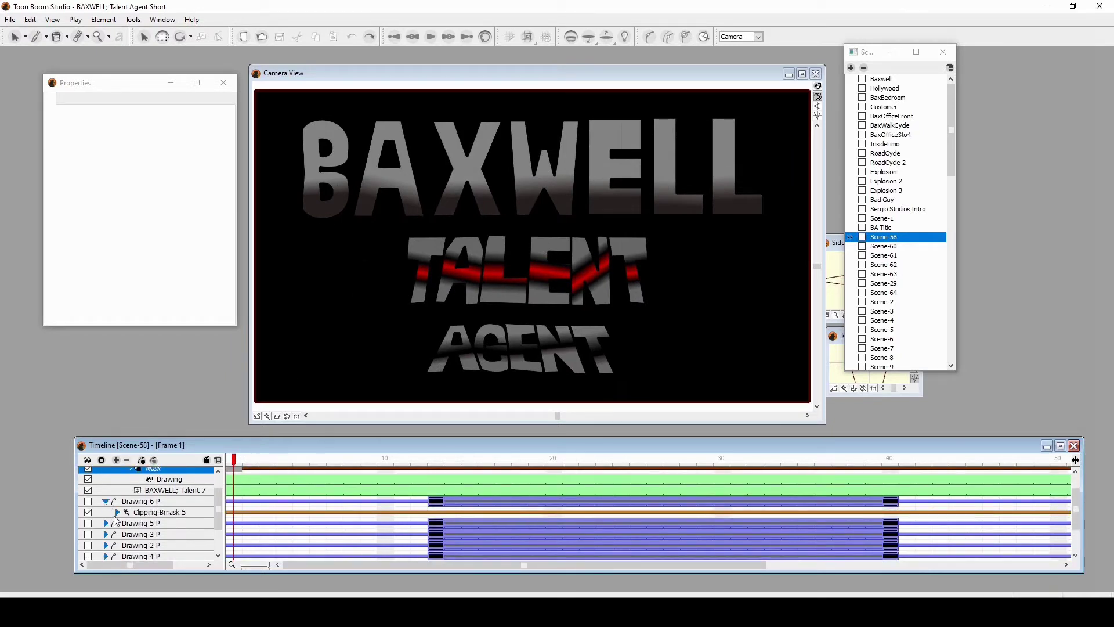
{"action": "left_click", "coordinate": [117, 512]}
{"action": "left_click", "coordinate": [193, 546]}
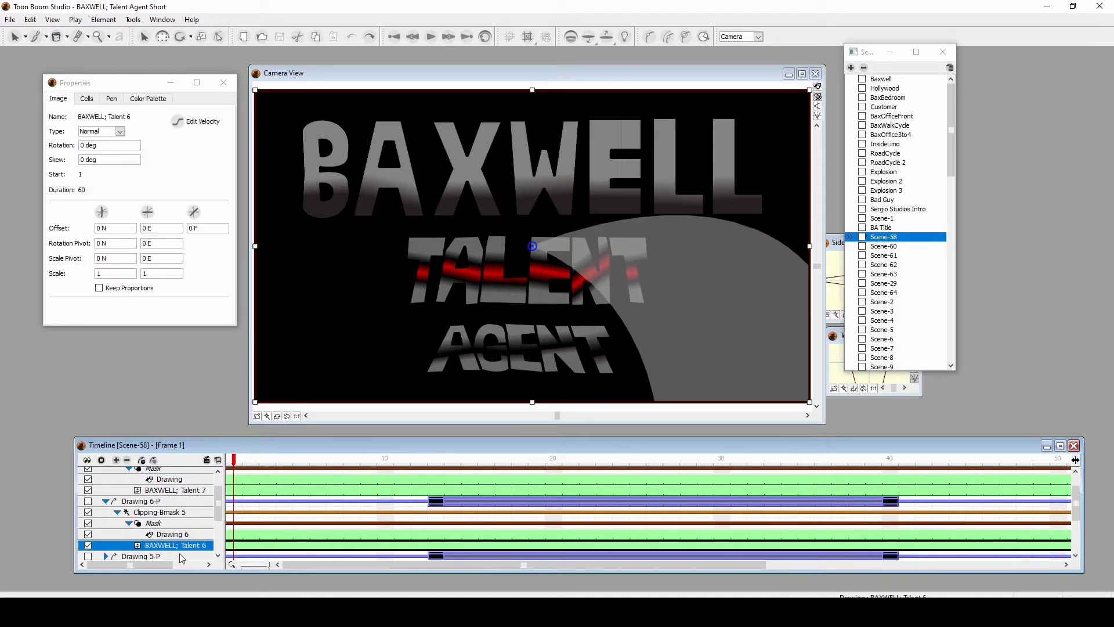
{"action": "left_click", "coordinate": [181, 538]}
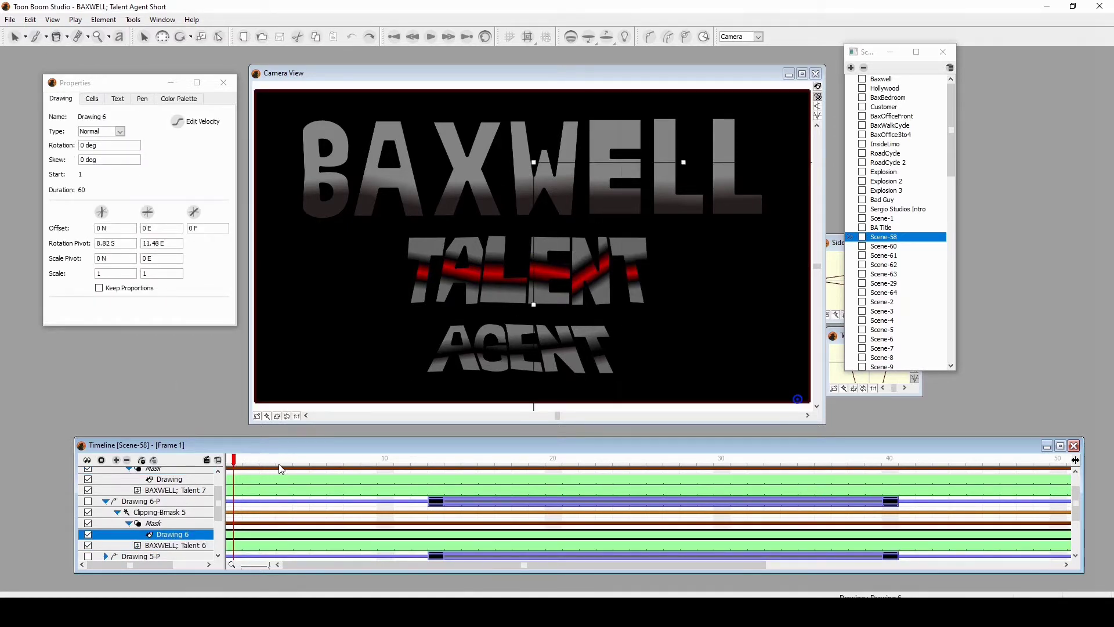
- Scrub through frames 11, 13 and 21 of the transition, then advance to frame 59 showing sleeping Baxwell
{"action": "left_click_drag", "start_coordinate": [280, 469], "coordinate": [404, 475]}
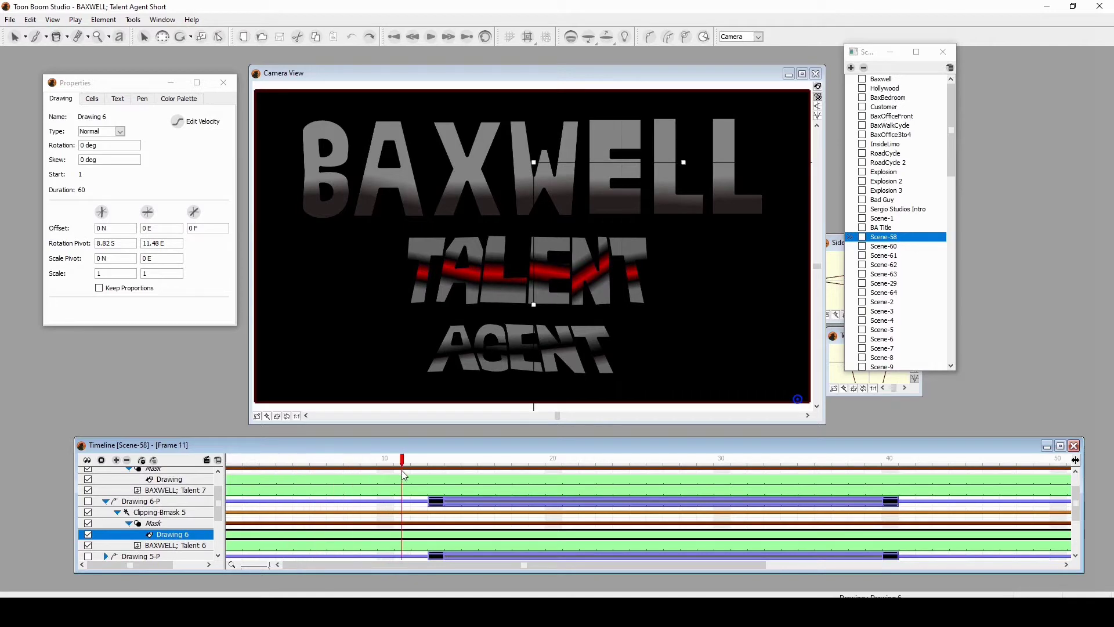
{"action": "left_click", "coordinate": [437, 501]}
{"action": "left_click_drag", "start_coordinate": [437, 459], "coordinate": [571, 474]}
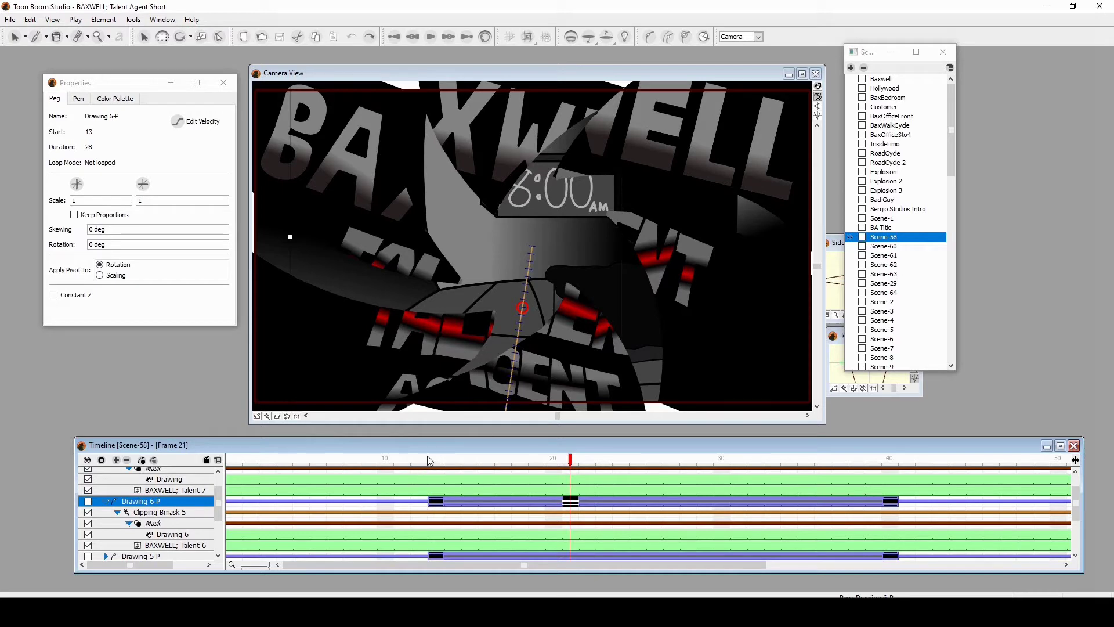
{"action": "left_click_drag", "start_coordinate": [429, 461], "coordinate": [790, 474]}
{"action": "left_click", "coordinate": [684, 161]}
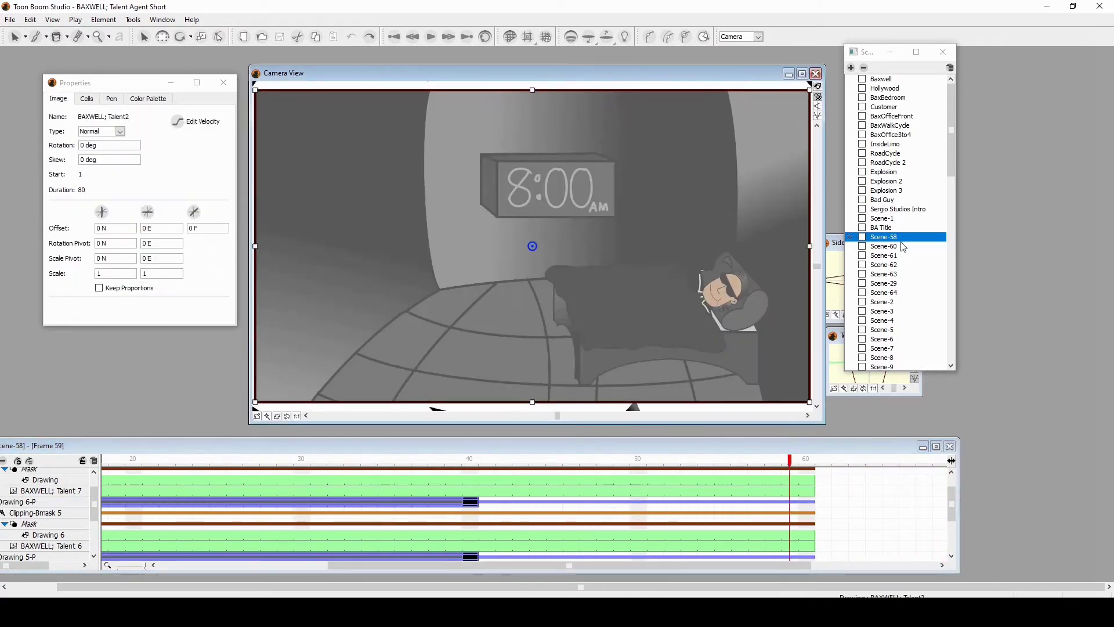
- Open Scene-60, then go back to the Scene-58 title and play its animation
{"action": "left_click", "coordinate": [897, 247]}
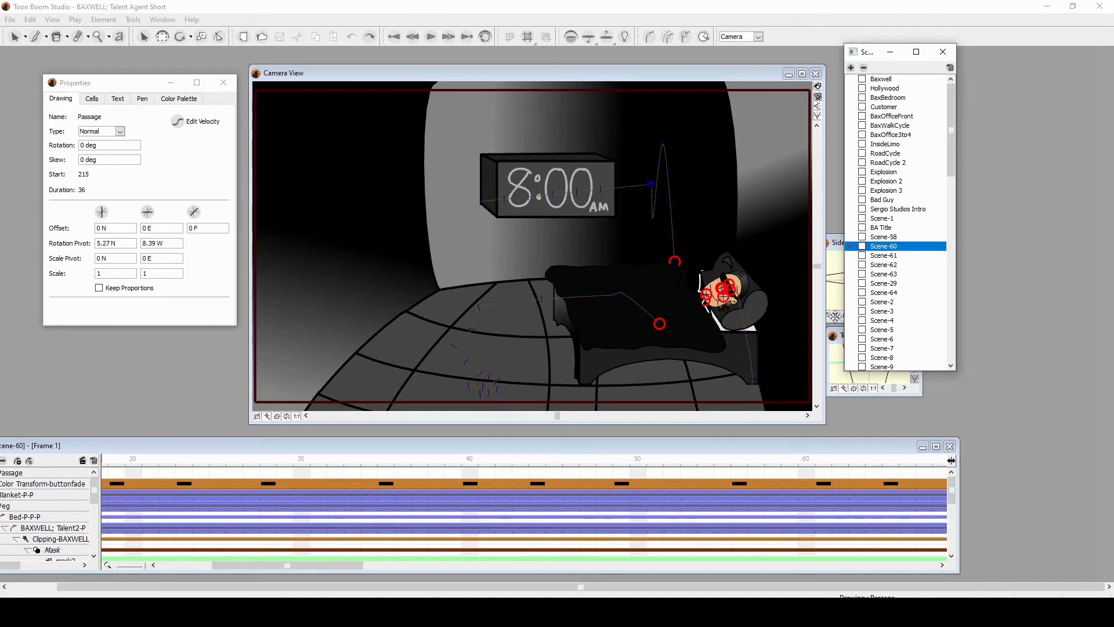
{"action": "left_click_drag", "start_coordinate": [339, 566], "coordinate": [207, 565]}
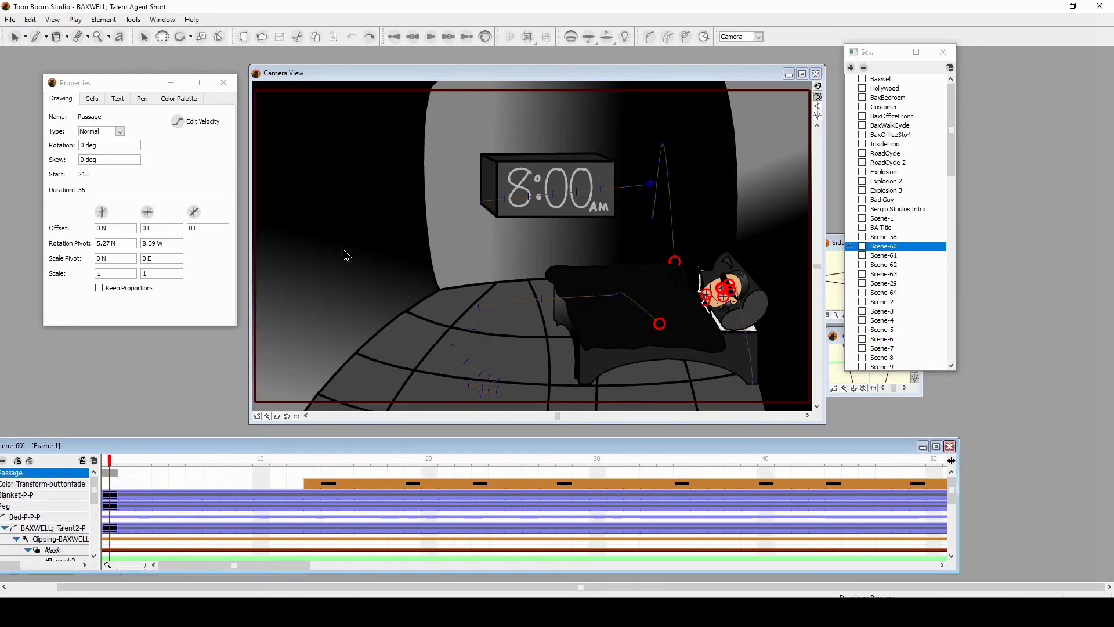
{"action": "left_click", "coordinate": [885, 237]}
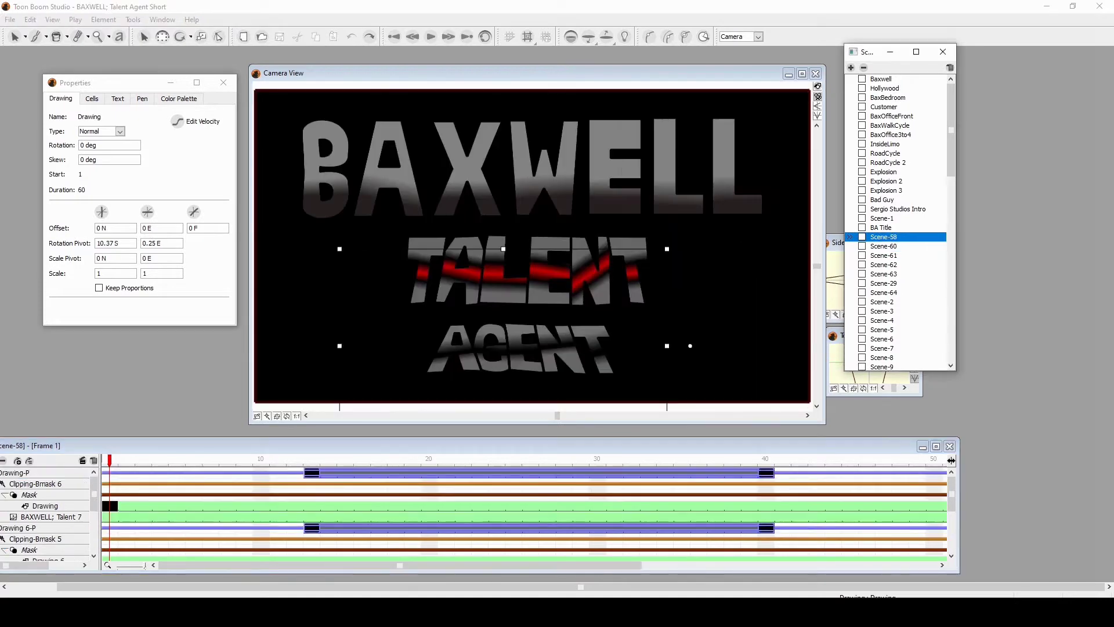
{"action": "key", "text": "Return"}
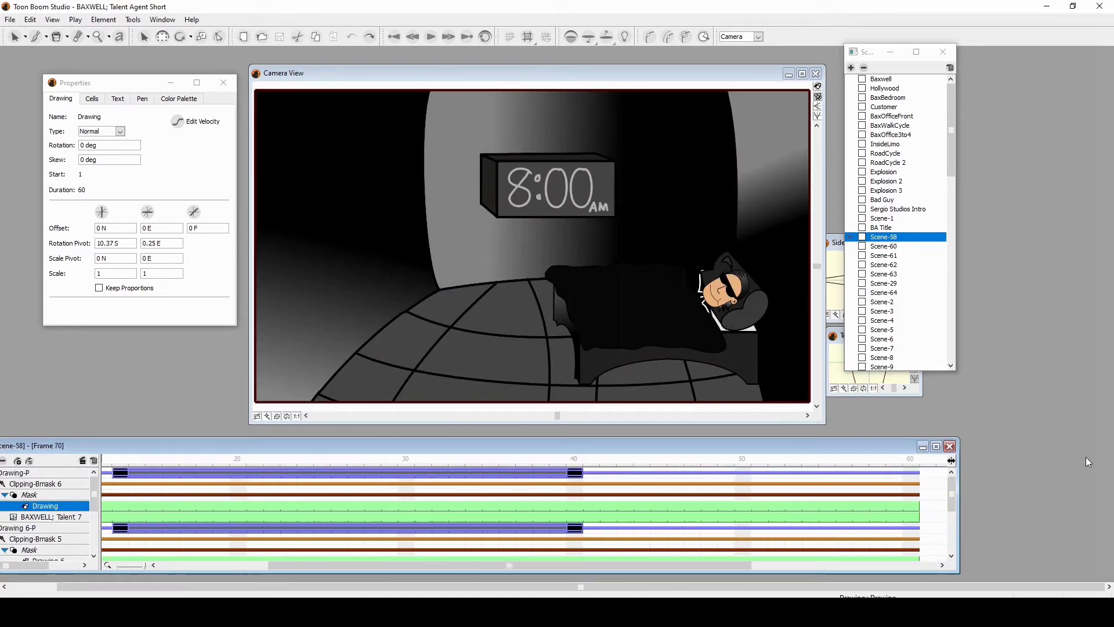
- Reopen Scene-60 and scrub it from frame 1 past frame 32, then open Scene-61
{"action": "left_click", "coordinate": [885, 246]}
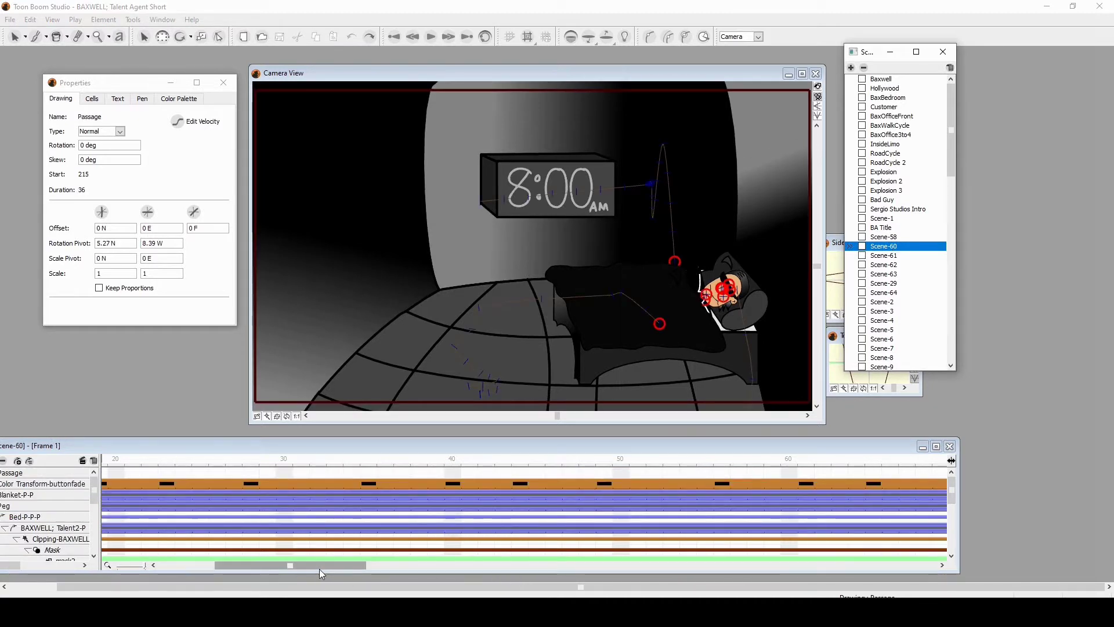
{"action": "left_click", "coordinate": [174, 552]}
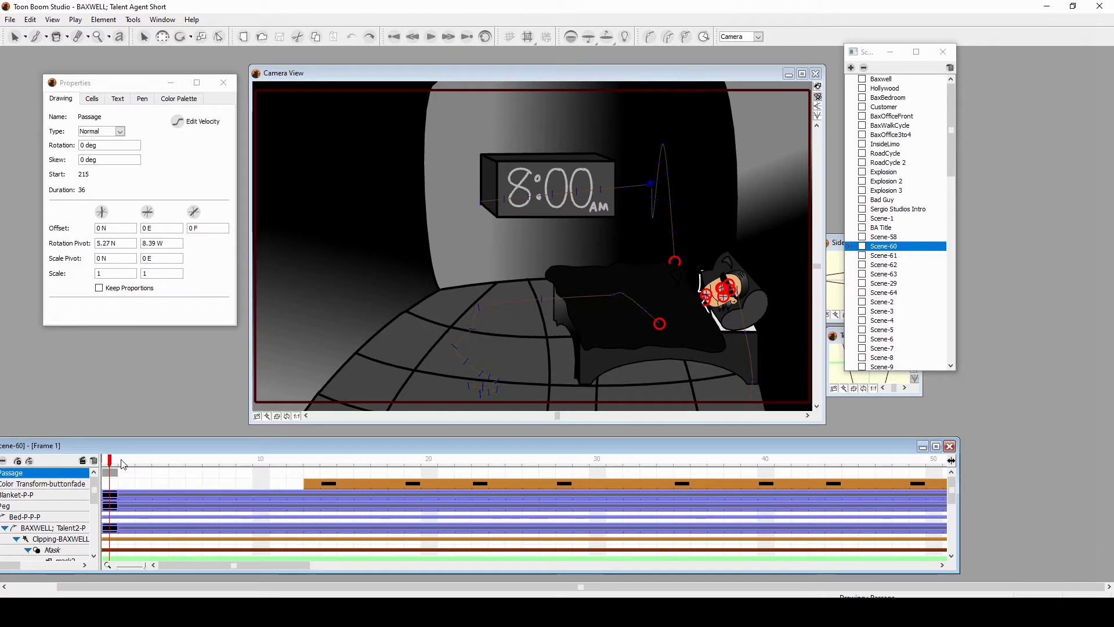
{"action": "left_click_drag", "start_coordinate": [122, 462], "coordinate": [632, 473]}
{"action": "left_click_drag", "start_coordinate": [746, 494], "coordinate": [1106, 485]}
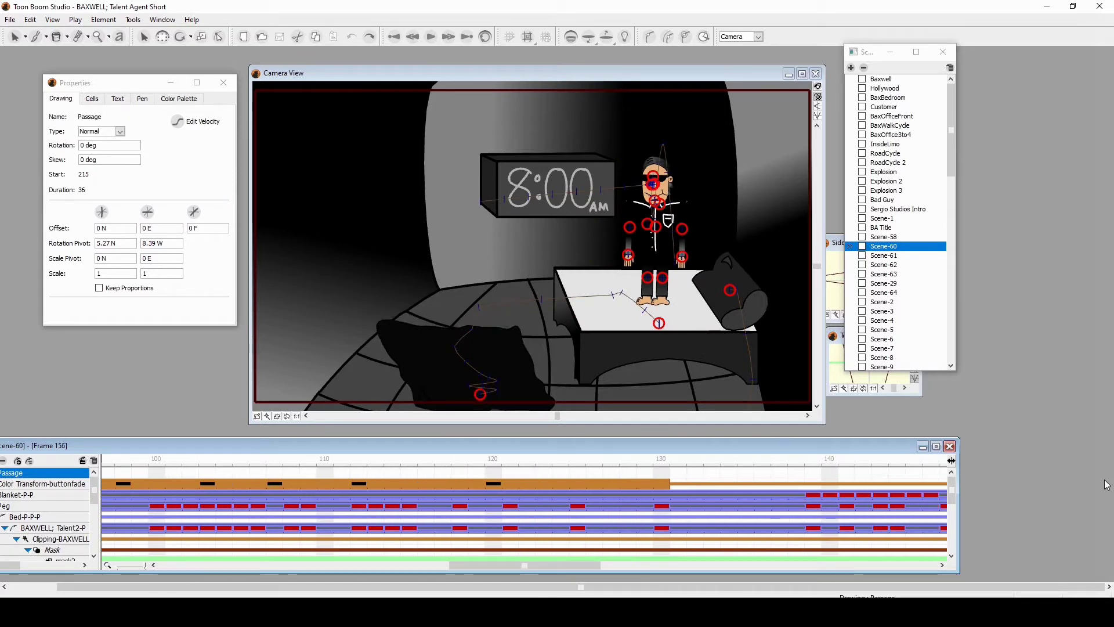
{"action": "left_click_drag", "start_coordinate": [855, 462], "coordinate": [1008, 468]}
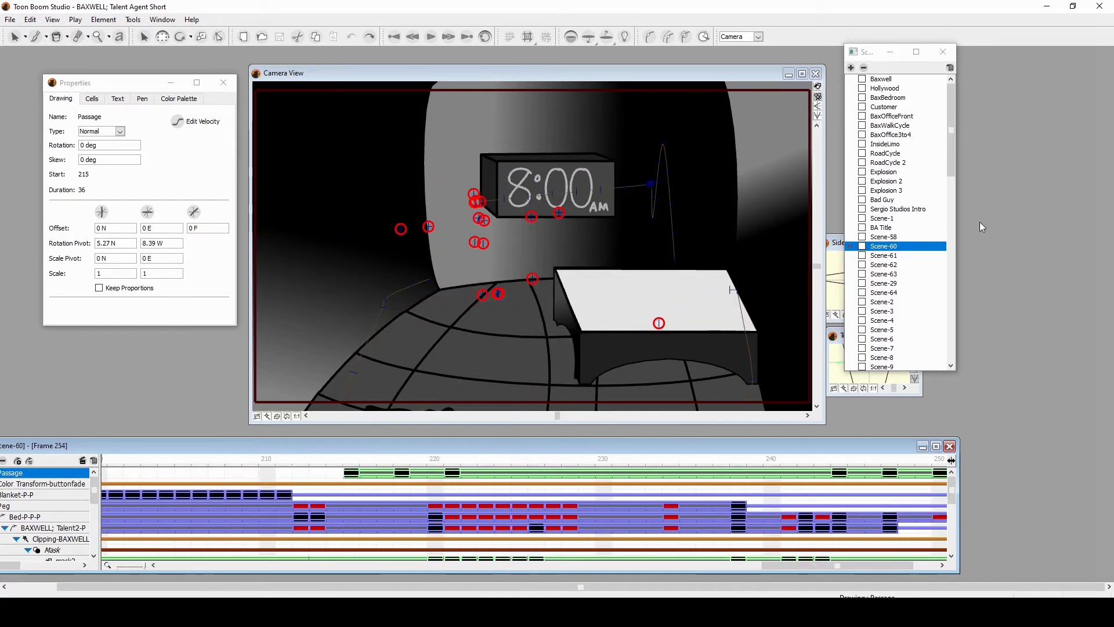
{"action": "double_click", "coordinate": [894, 255]}
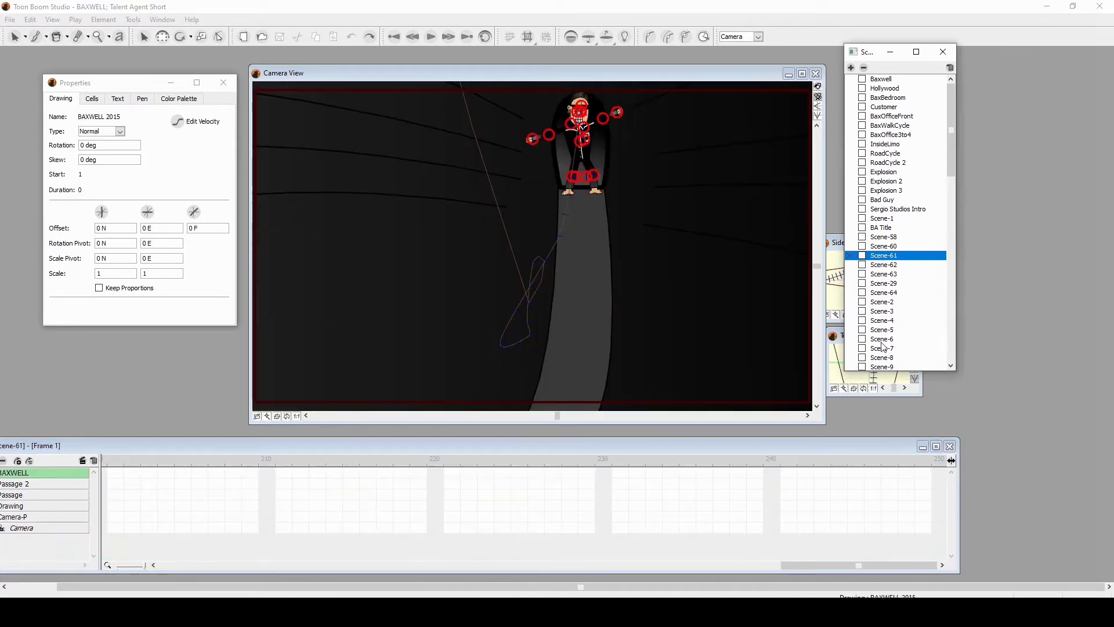
- Scrub Scene-61 to frame 29, then open Scene-62 and scrub it to frame 24
{"action": "left_click_drag", "start_coordinate": [800, 563], "coordinate": [190, 555]}
{"action": "left_click_drag", "start_coordinate": [128, 459], "coordinate": [527, 458]}
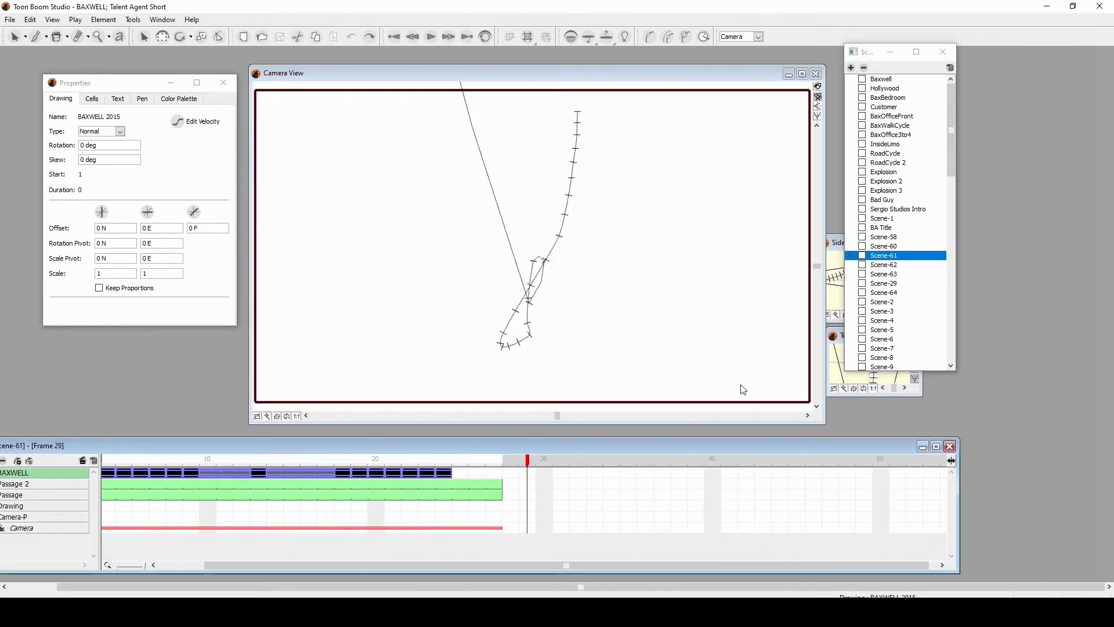
{"action": "left_click", "coordinate": [884, 266]}
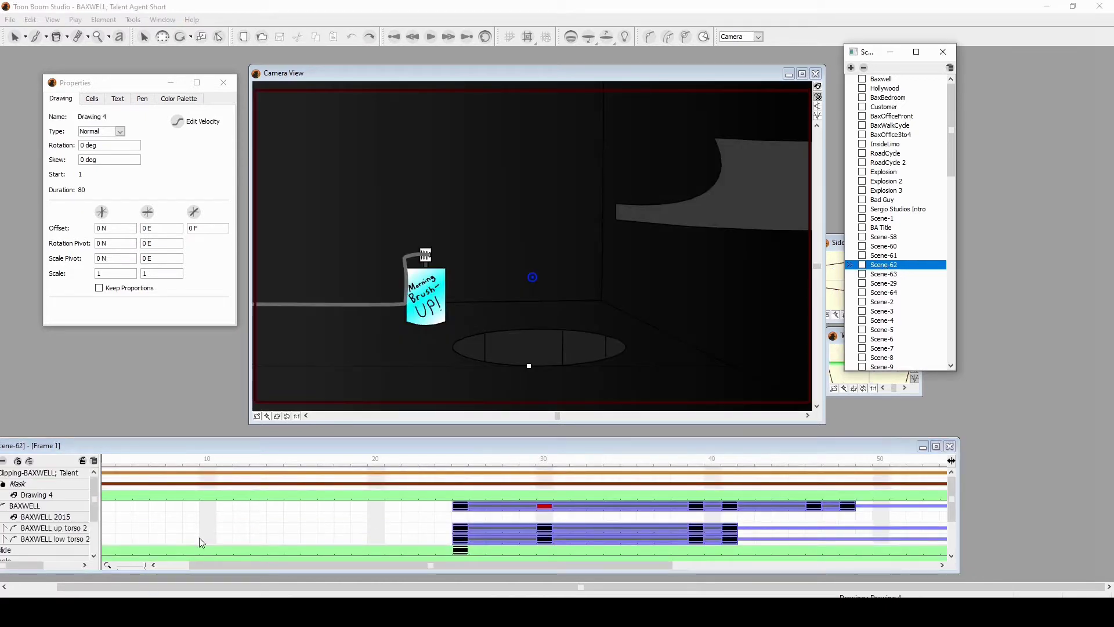
{"action": "mouse_move", "coordinate": [208, 460]}
{"action": "left_mouse_down"}
{"action": "mouse_move", "coordinate": [410, 459]}
{"action": "mouse_move", "coordinate": [528, 481]}
{"action": "mouse_move", "coordinate": [958, 504]}
{"action": "left_mouse_up"}
- Open Scene-63 and play its animation
{"action": "left_click", "coordinate": [899, 274]}
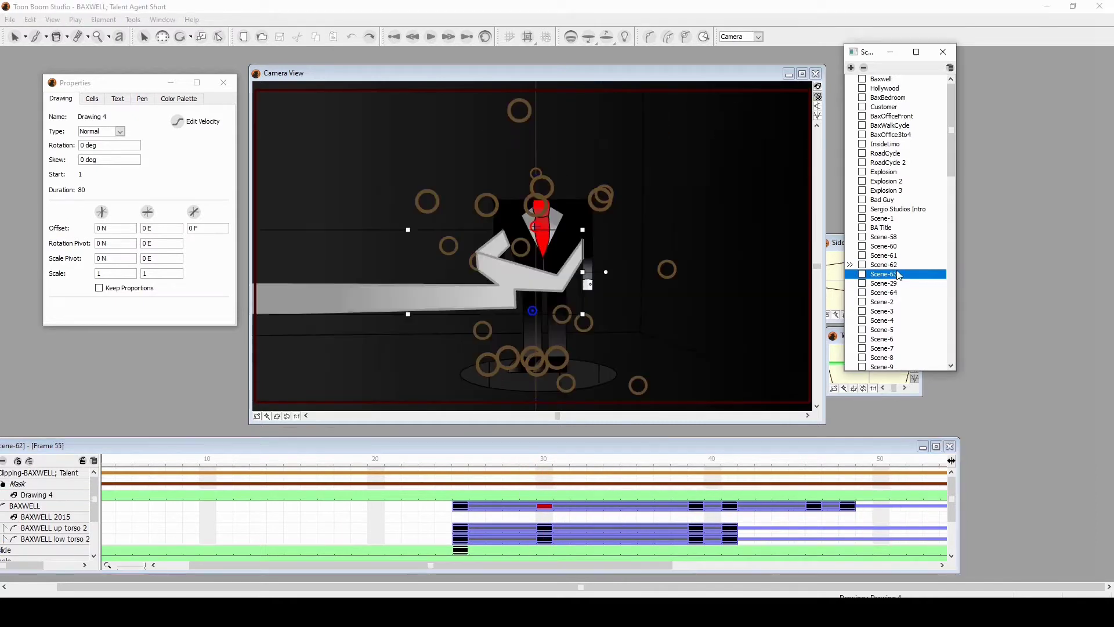
{"action": "left_click", "coordinate": [384, 464]}
{"action": "key", "text": "Return"}
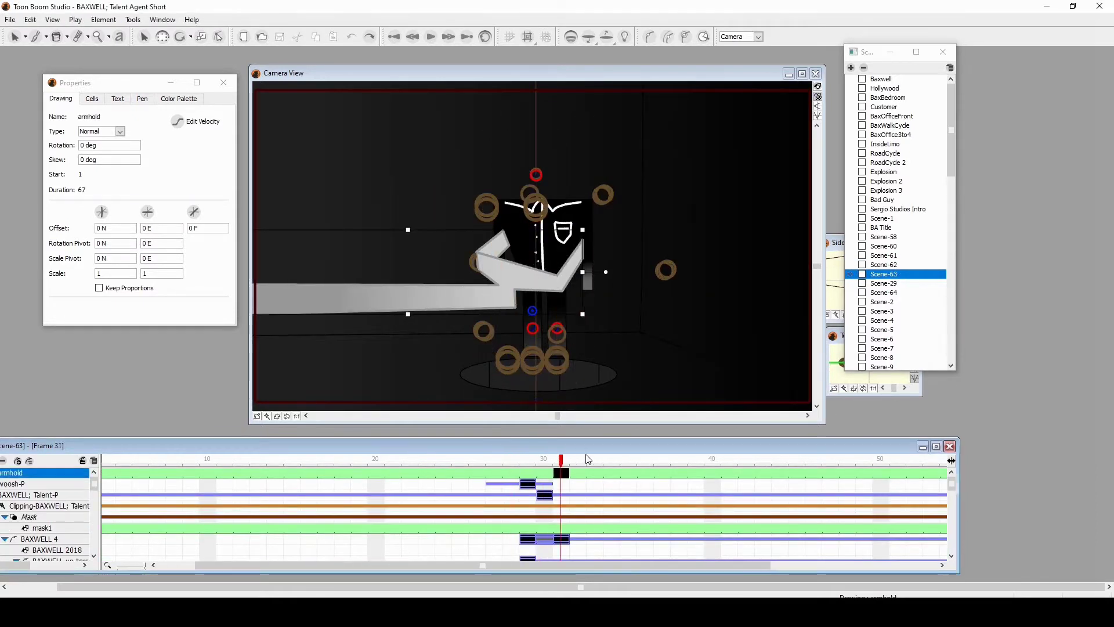
- Open Scene-29, scrub from frame 4 until Baxwell rises from the blue hole, play it, then open Scene-2
{"action": "left_click", "coordinate": [884, 284]}
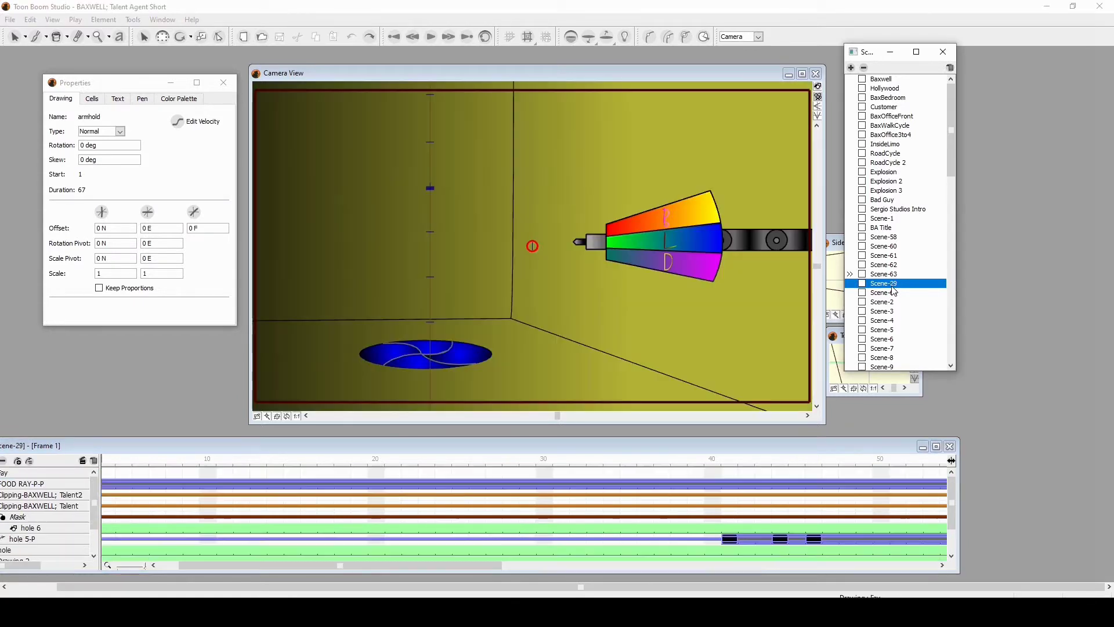
{"action": "left_click_drag", "start_coordinate": [496, 567], "coordinate": [335, 565]}
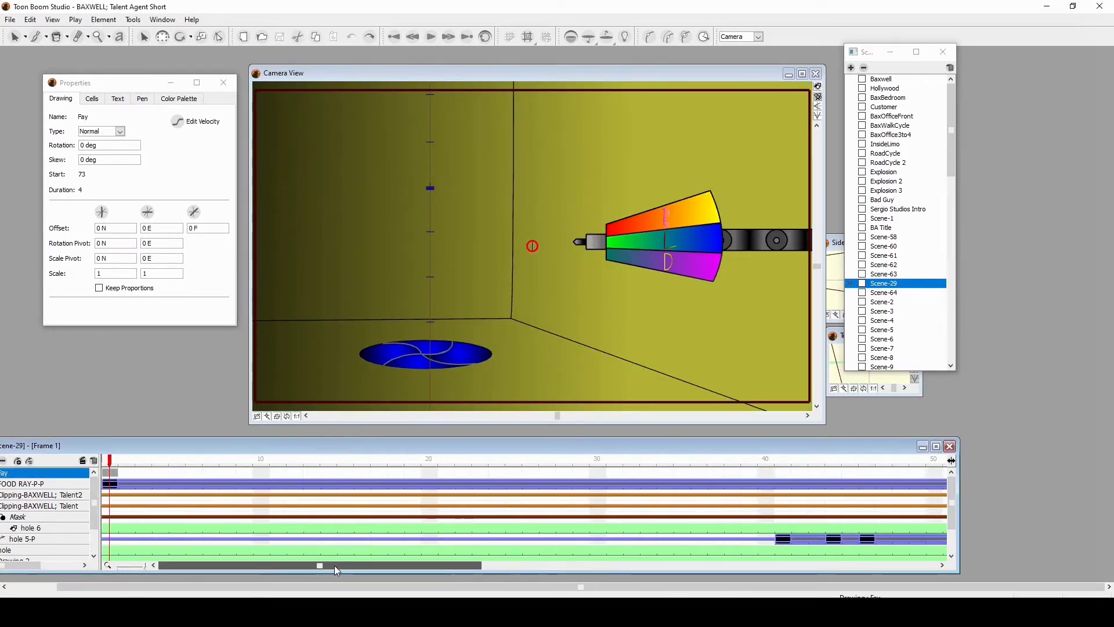
{"action": "left_click", "coordinate": [161, 472]}
{"action": "left_click_drag", "start_coordinate": [221, 468], "coordinate": [903, 460]}
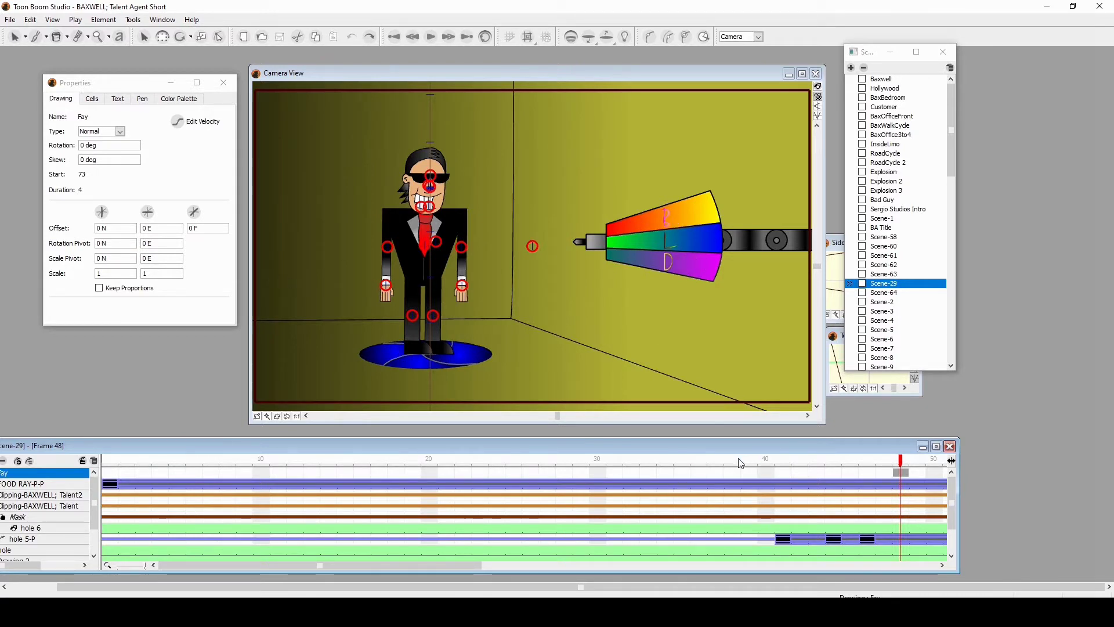
{"action": "key", "text": "Return"}
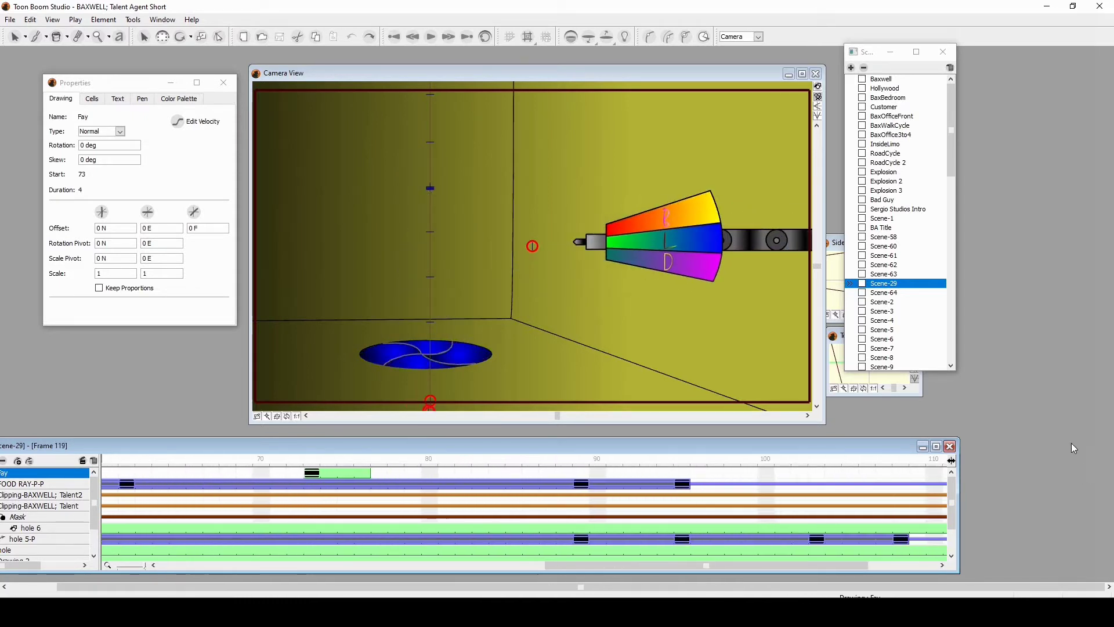
{"action": "left_click", "coordinate": [882, 301]}
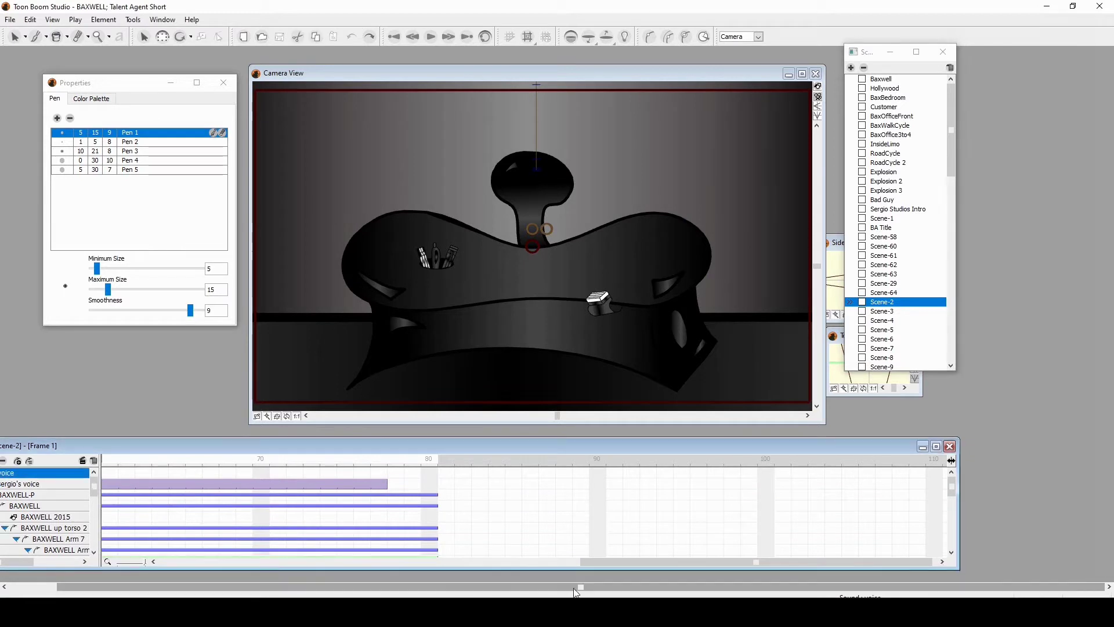
- Open Scene-2 in the Scene Manager and scrub through it to frame 70
{"action": "left_click_drag", "start_coordinate": [615, 565], "coordinate": [184, 566]}
{"action": "left_click_drag", "start_coordinate": [111, 461], "coordinate": [659, 464]}
{"action": "left_click", "coordinate": [895, 294]}
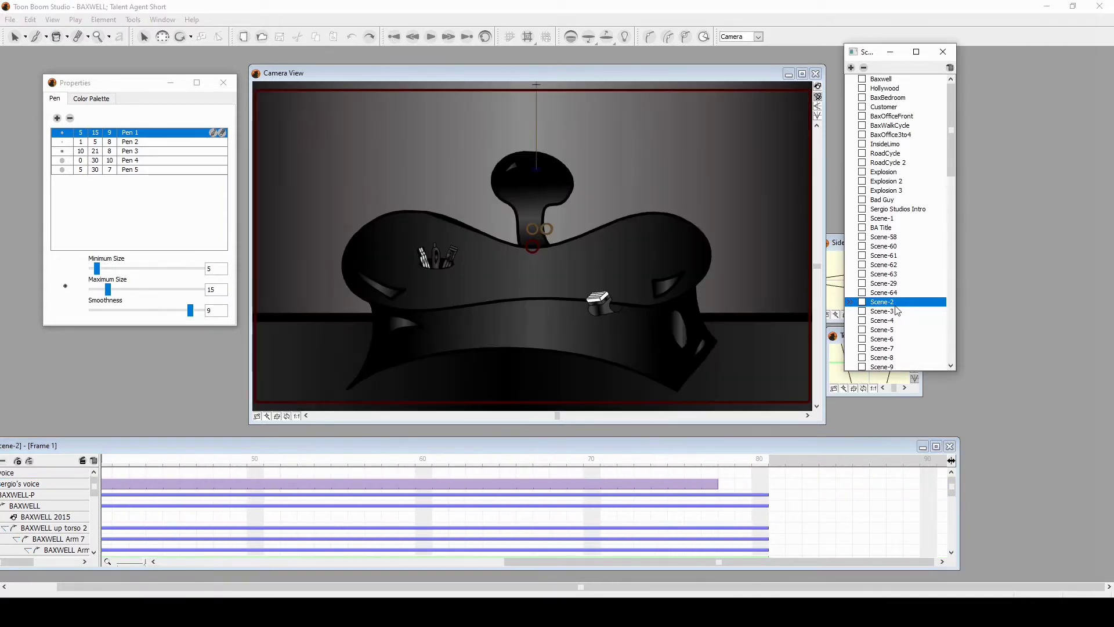
{"action": "left_click", "coordinate": [894, 303]}
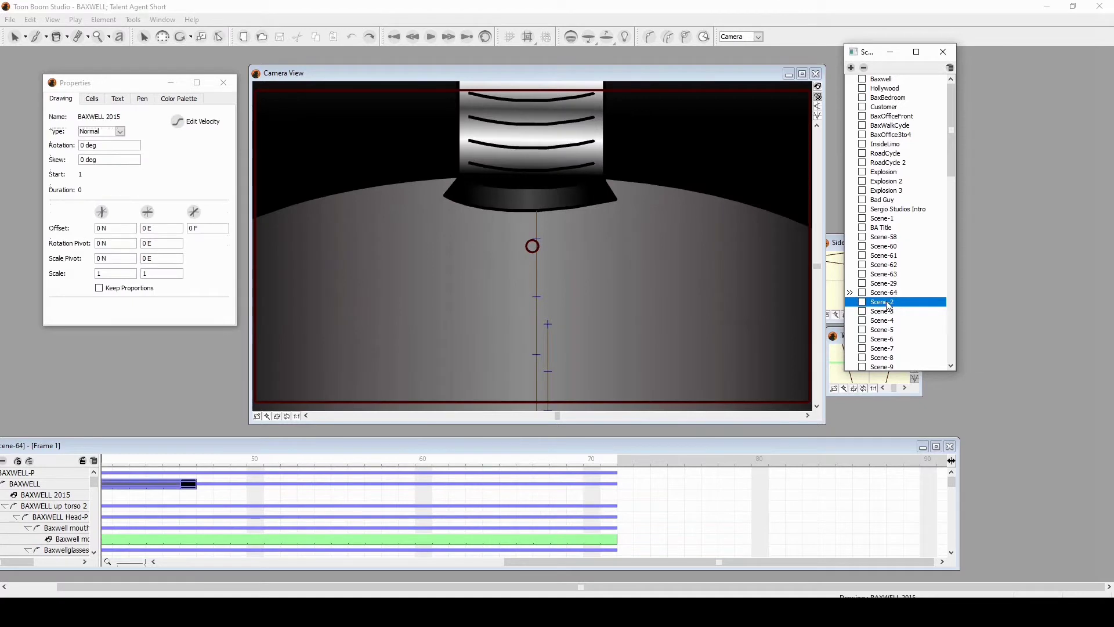
{"action": "left_click_drag", "start_coordinate": [472, 473], "coordinate": [592, 473]}
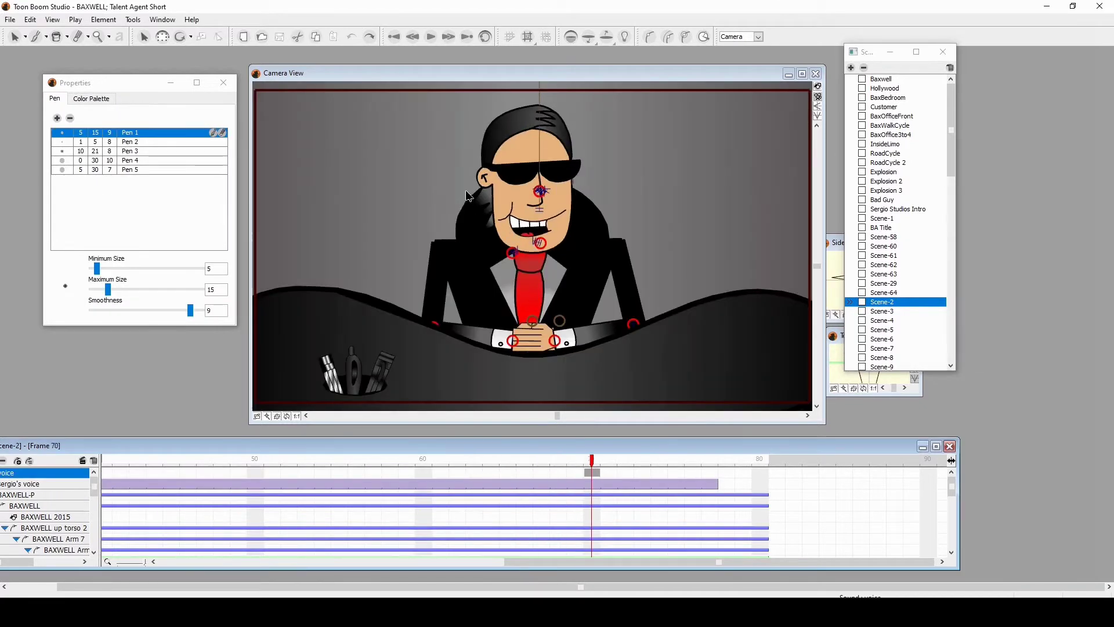
- Zoom the Camera View onto Baxwell's face and scrub to his wide grin at frame 80
{"action": "left_click", "coordinate": [470, 236]}
{"action": "key", "text": "2"}
{"action": "key", "text": "2"}
{"action": "key", "text": "2"}
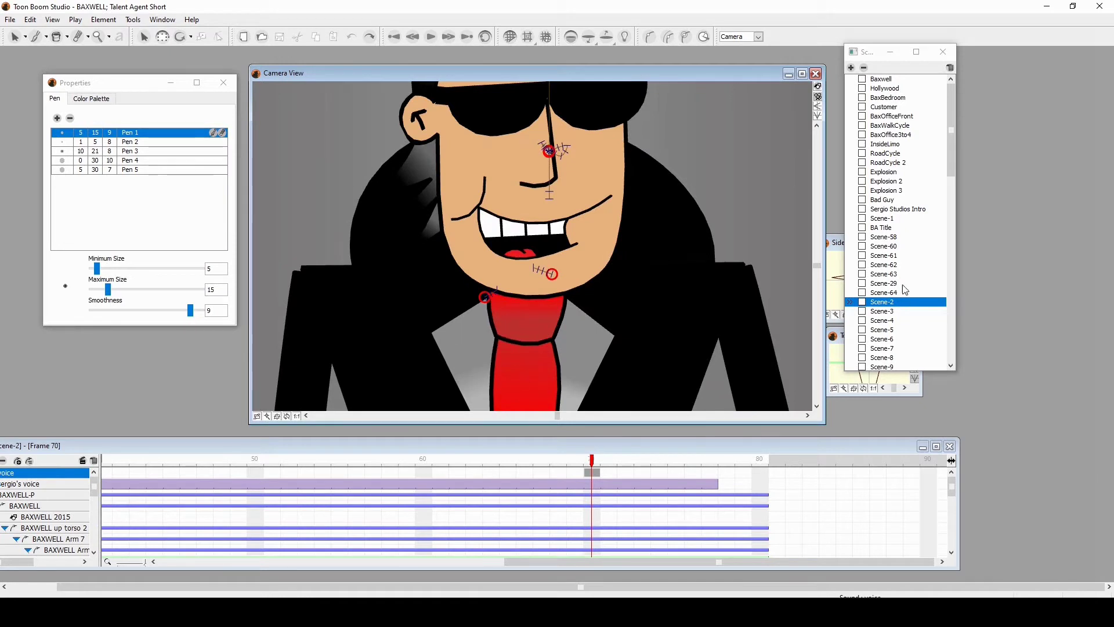
{"action": "scroll", "coordinate": [378, 274], "scroll_direction": "up", "scroll_amount": 4}
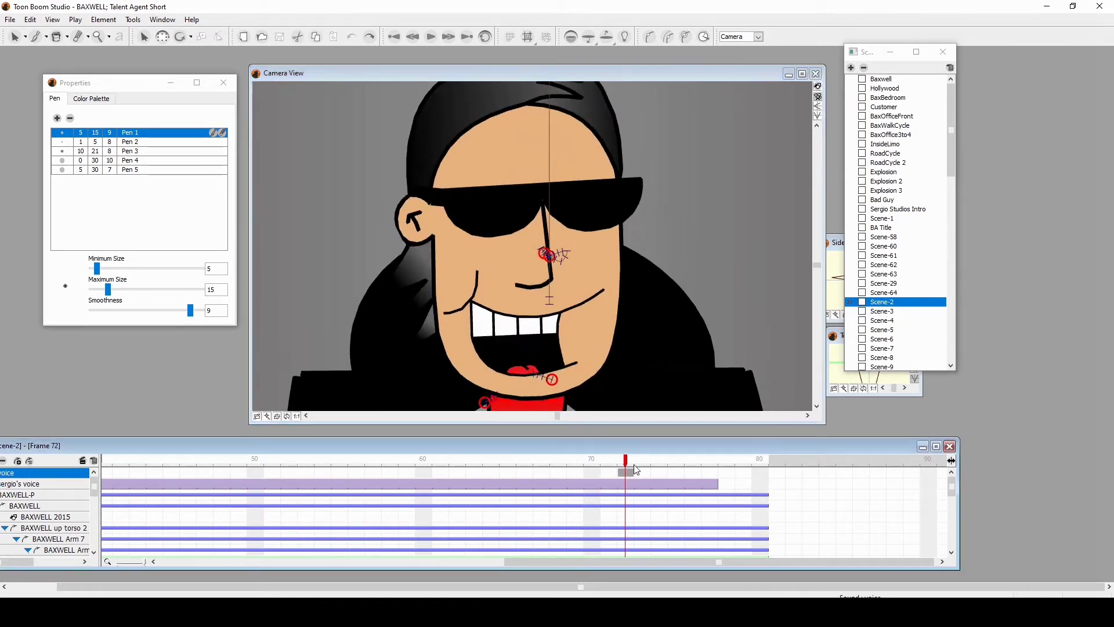
{"action": "left_click_drag", "start_coordinate": [635, 469], "coordinate": [749, 488]}
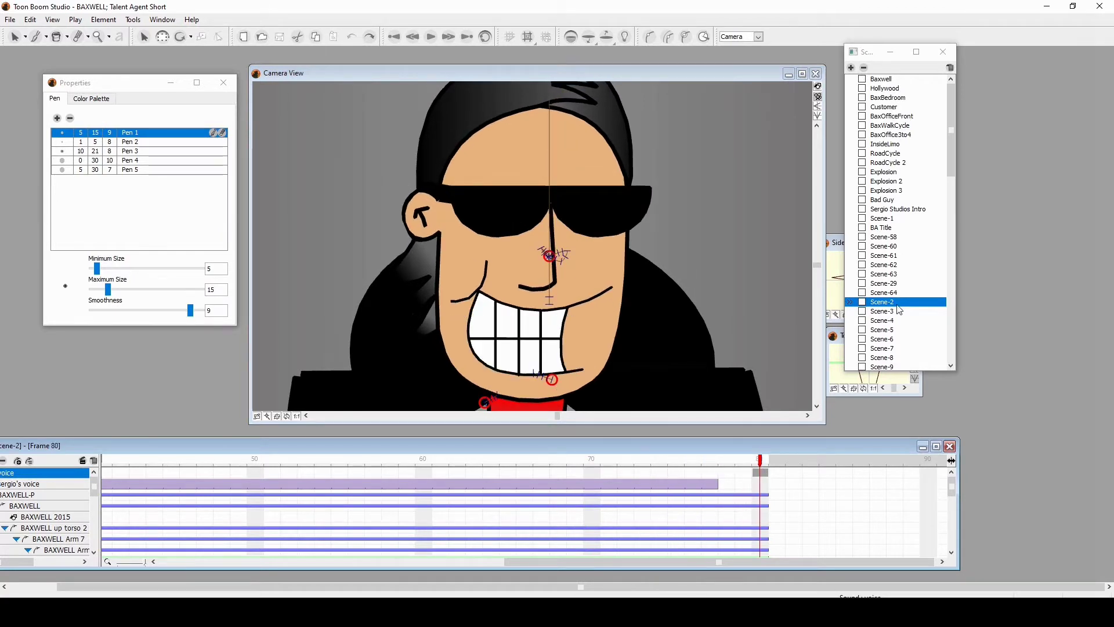
{"action": "left_click", "coordinate": [899, 311]}
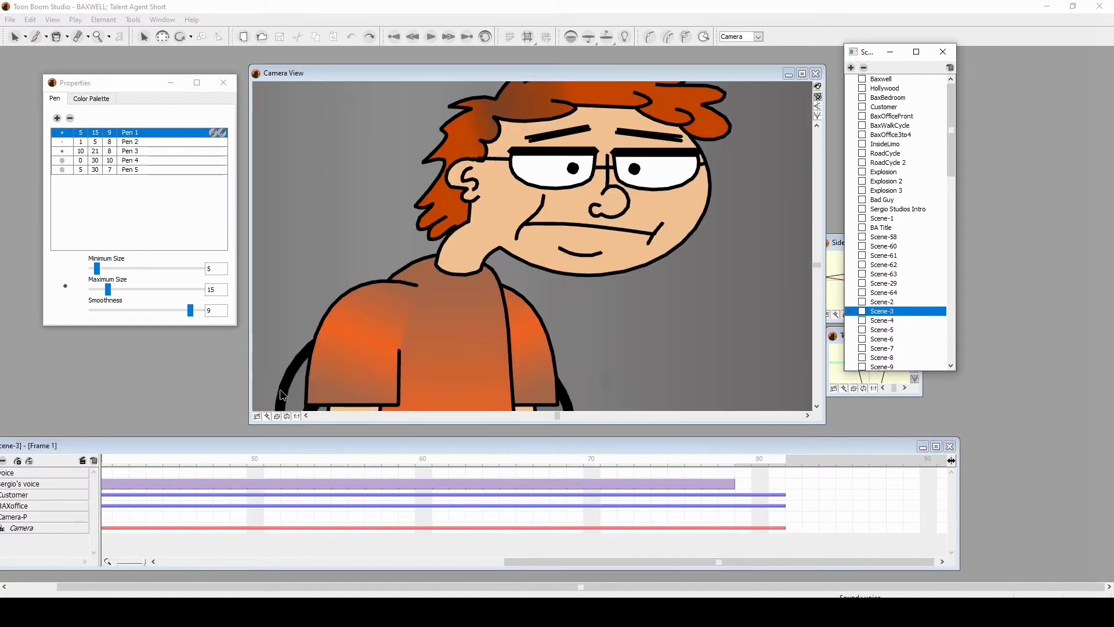
- Show the full camera frame, reposition the Timeline, and expand then collapse the Customer layer
{"action": "left_click", "coordinate": [265, 416]}
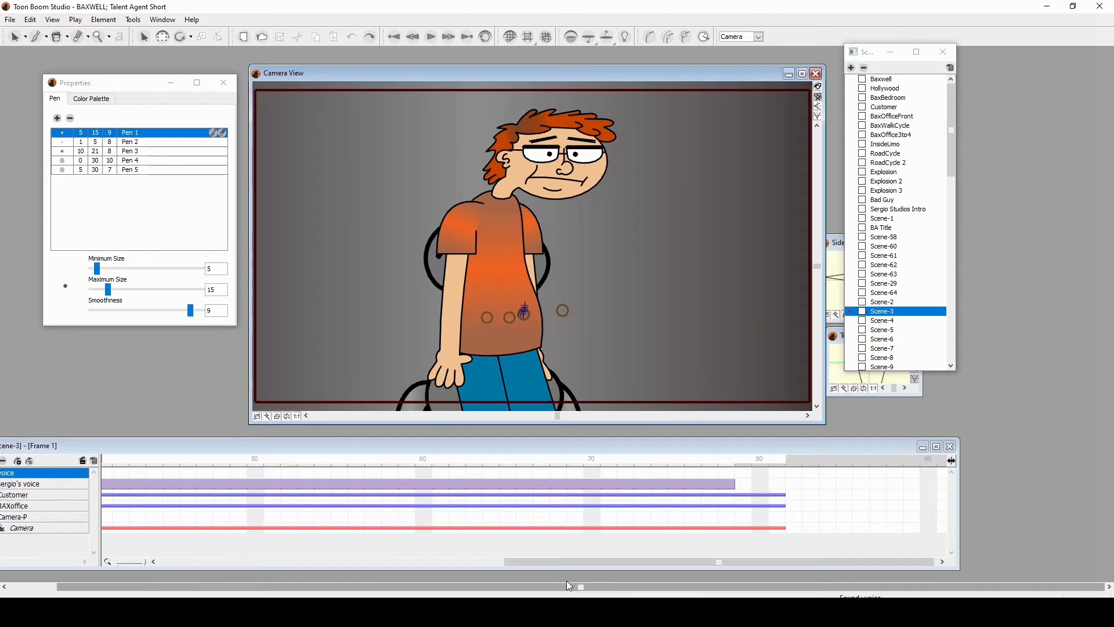
{"action": "left_click_drag", "start_coordinate": [193, 447], "coordinate": [229, 465]}
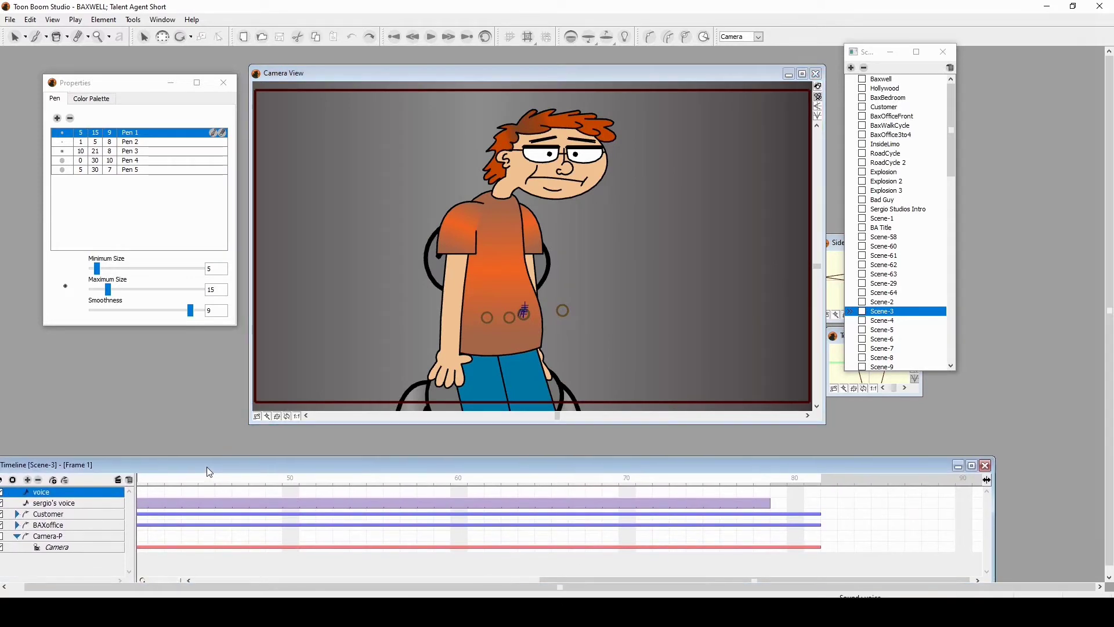
{"action": "left_click", "coordinate": [19, 515]}
{"action": "left_click", "coordinate": [18, 514]}
- Scroll the timeline back and scrub Scene-3 to frame 64
{"action": "left_click_drag", "start_coordinate": [561, 580], "coordinate": [214, 581]}
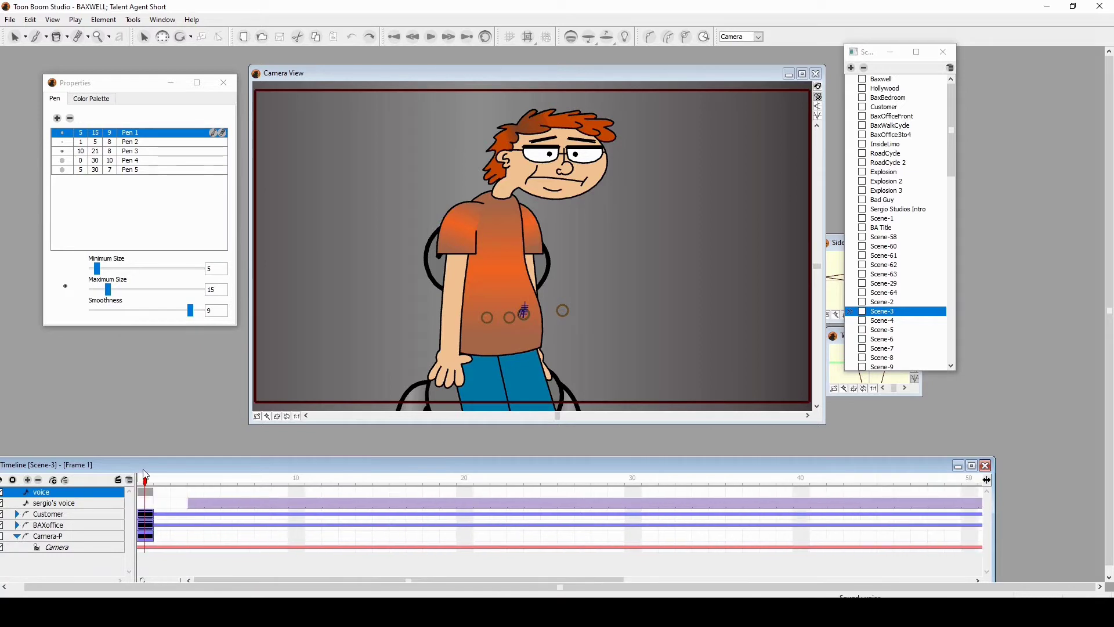
{"action": "left_click_drag", "start_coordinate": [157, 461], "coordinate": [159, 453]}
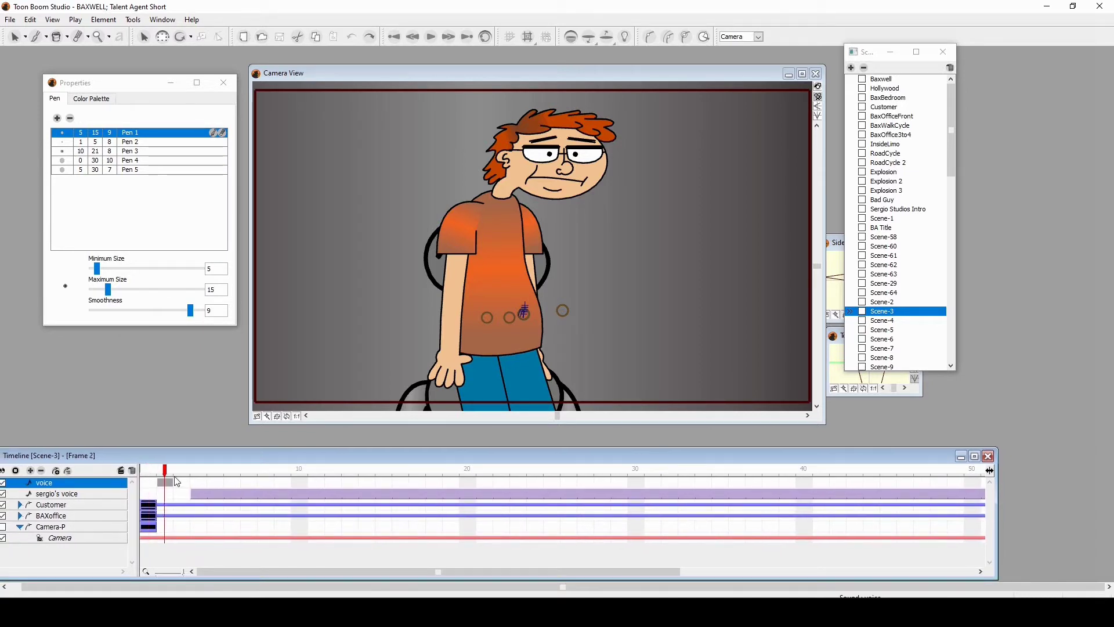
{"action": "left_click", "coordinate": [918, 505]}
{"action": "left_click_drag", "start_coordinate": [918, 506], "coordinate": [547, 469]}
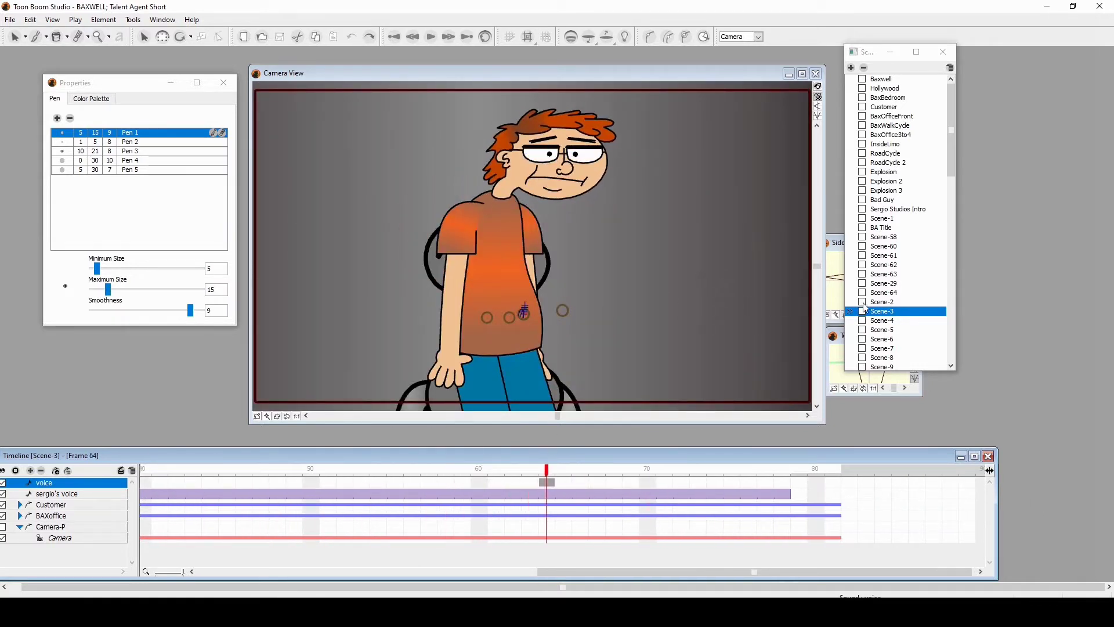
- Open Scene-4, scroll its timeline to the start, and step through frames 1 to 3
{"action": "left_click", "coordinate": [883, 323]}
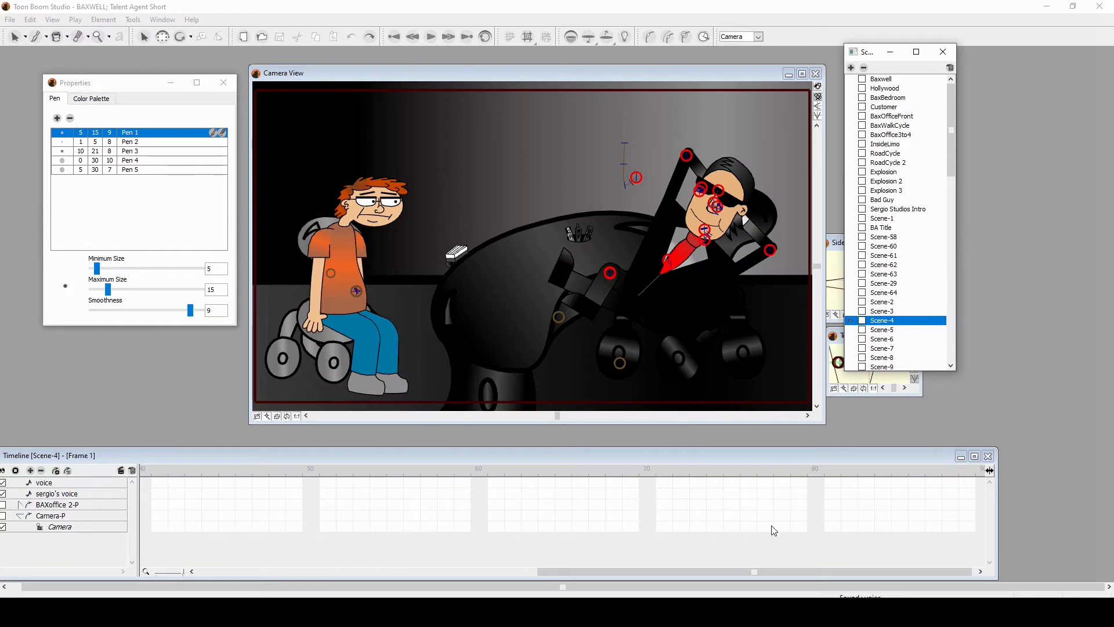
{"action": "left_click_drag", "start_coordinate": [738, 569], "coordinate": [336, 569]}
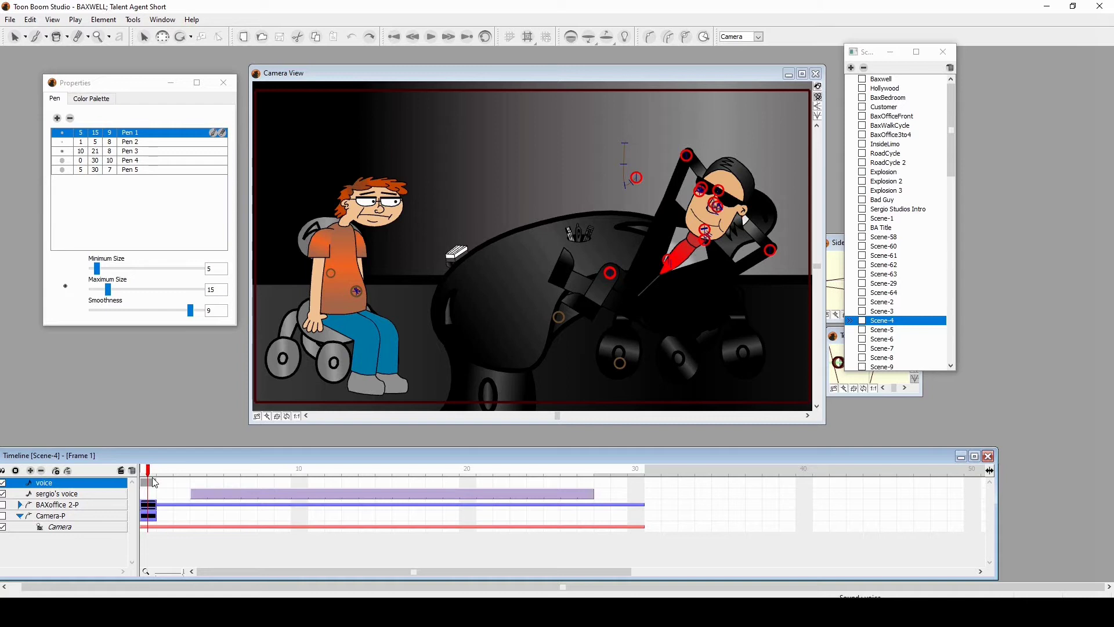
{"action": "left_click_drag", "start_coordinate": [151, 478], "coordinate": [216, 482]}
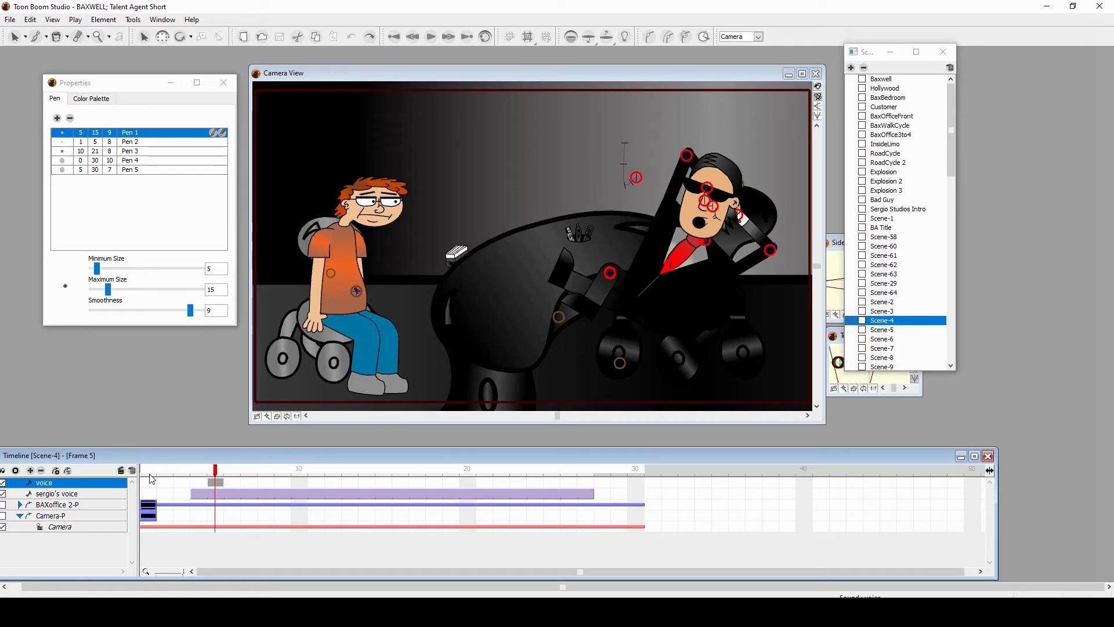
{"action": "left_click", "coordinate": [152, 479]}
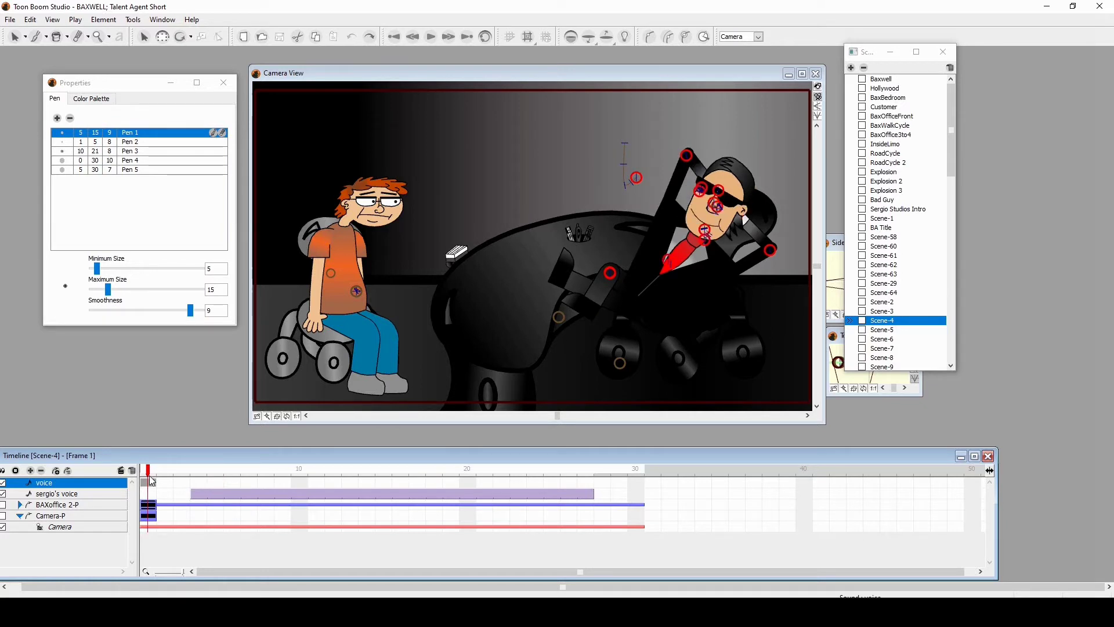
{"action": "left_click_drag", "start_coordinate": [154, 483], "coordinate": [183, 491]}
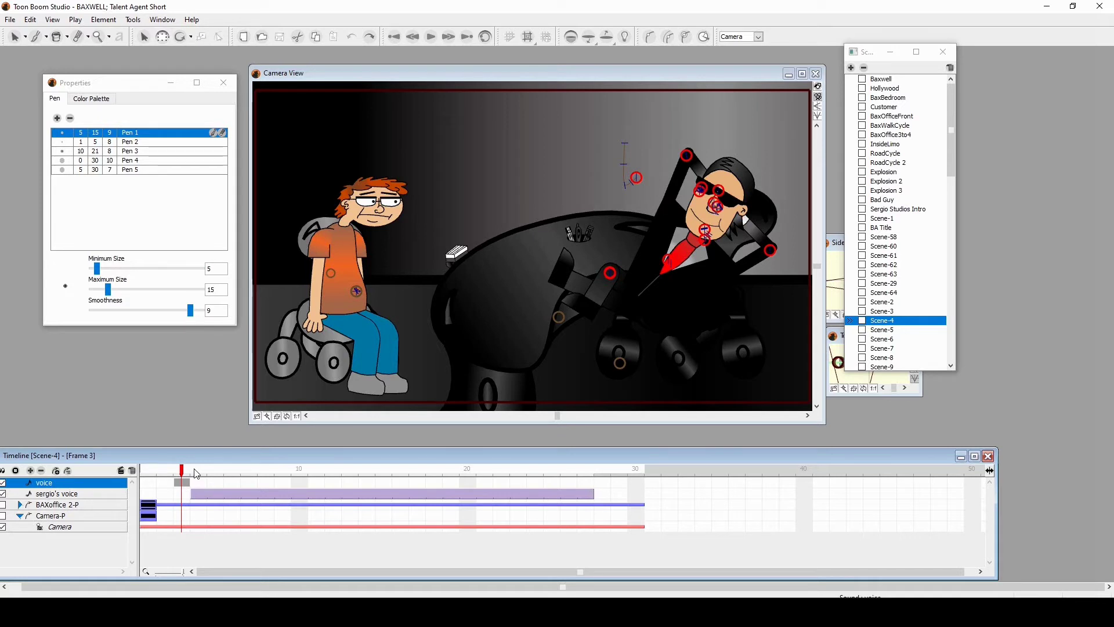
- Scrub Scene-4 from frame 5 through 18 to 27 as Baxwell points at the customer
{"action": "left_click_drag", "start_coordinate": [196, 474], "coordinate": [283, 480]}
{"action": "left_click", "coordinate": [212, 487]}
{"action": "left_click_drag", "start_coordinate": [216, 486], "coordinate": [444, 510]}
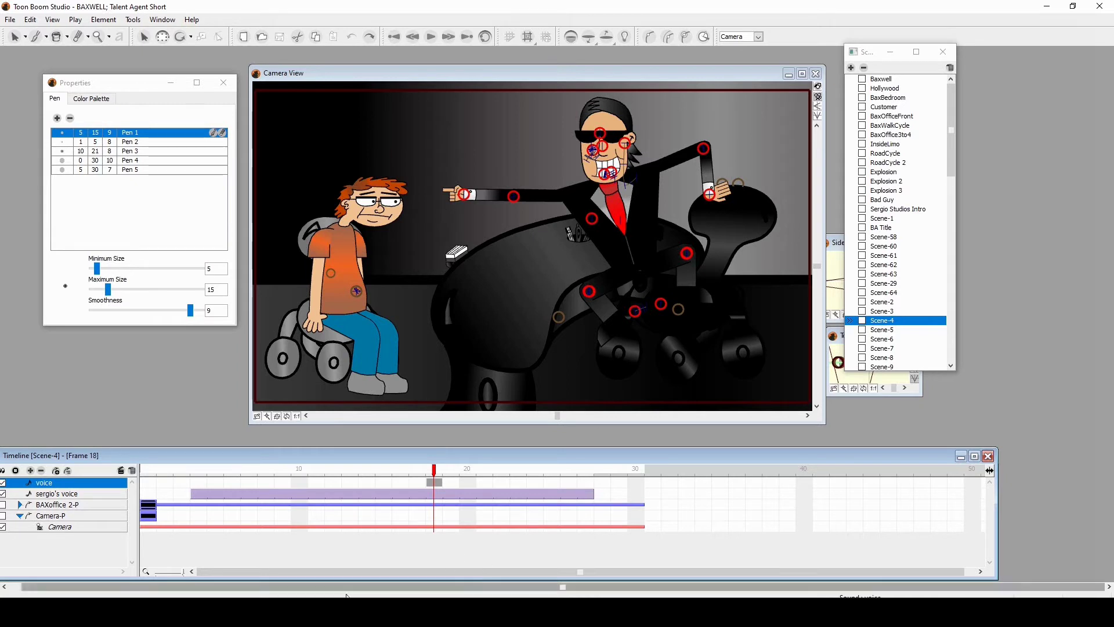
{"action": "left_click_drag", "start_coordinate": [444, 468], "coordinate": [631, 427]}
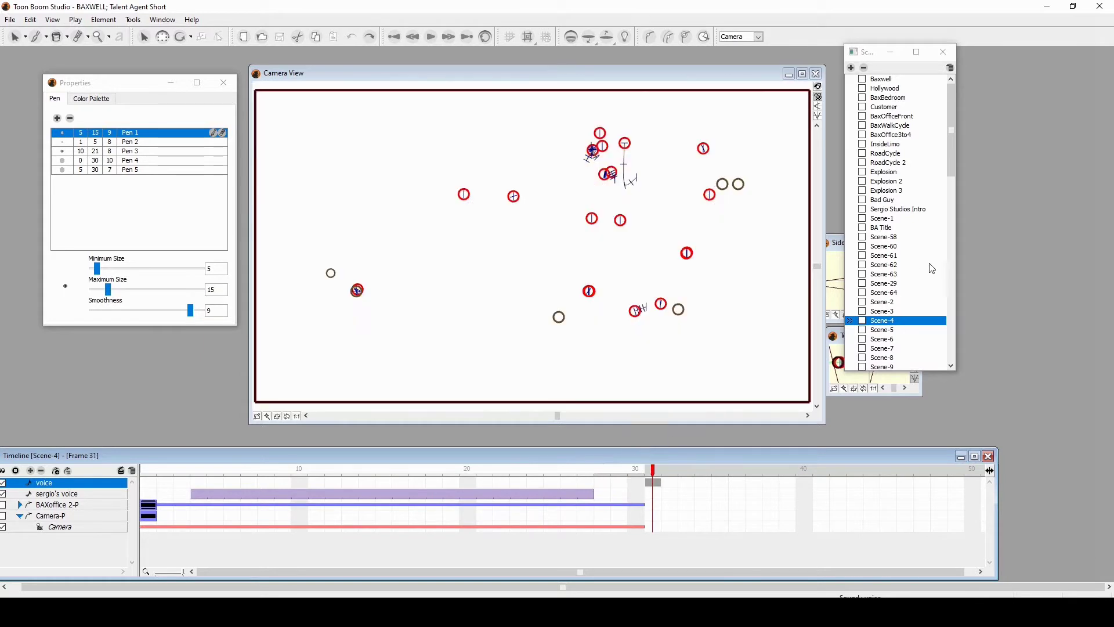
{"action": "left_click", "coordinate": [887, 329]}
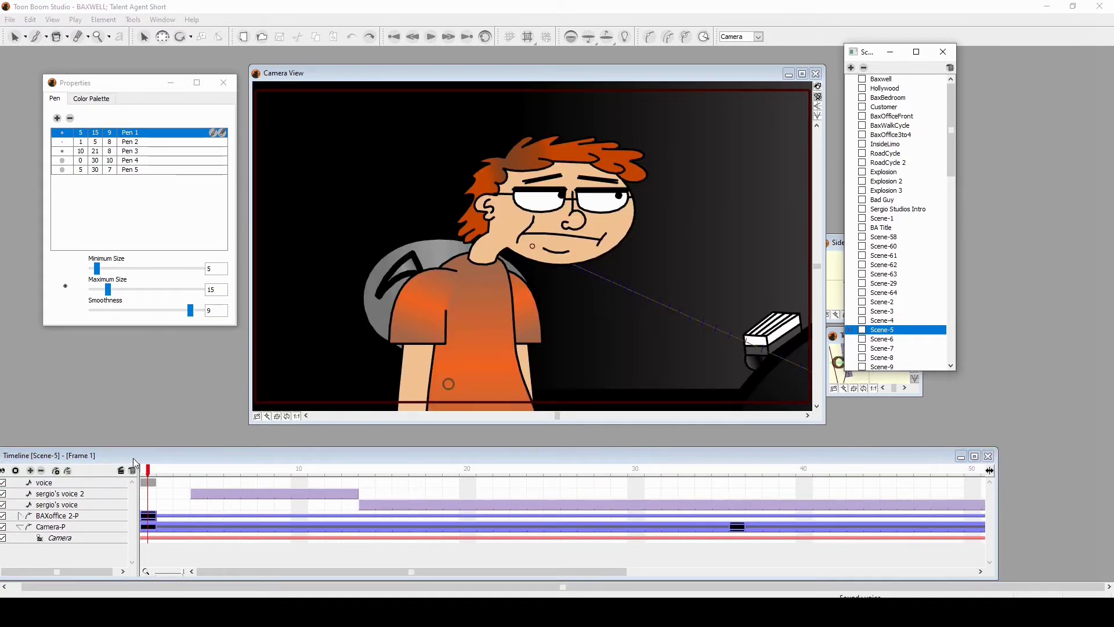
- Scrub Baxwell's Scene-5 gesture, then play Scene-6's customer close-up from frame 1 to 37
{"action": "left_click_drag", "start_coordinate": [191, 486], "coordinate": [678, 486]}
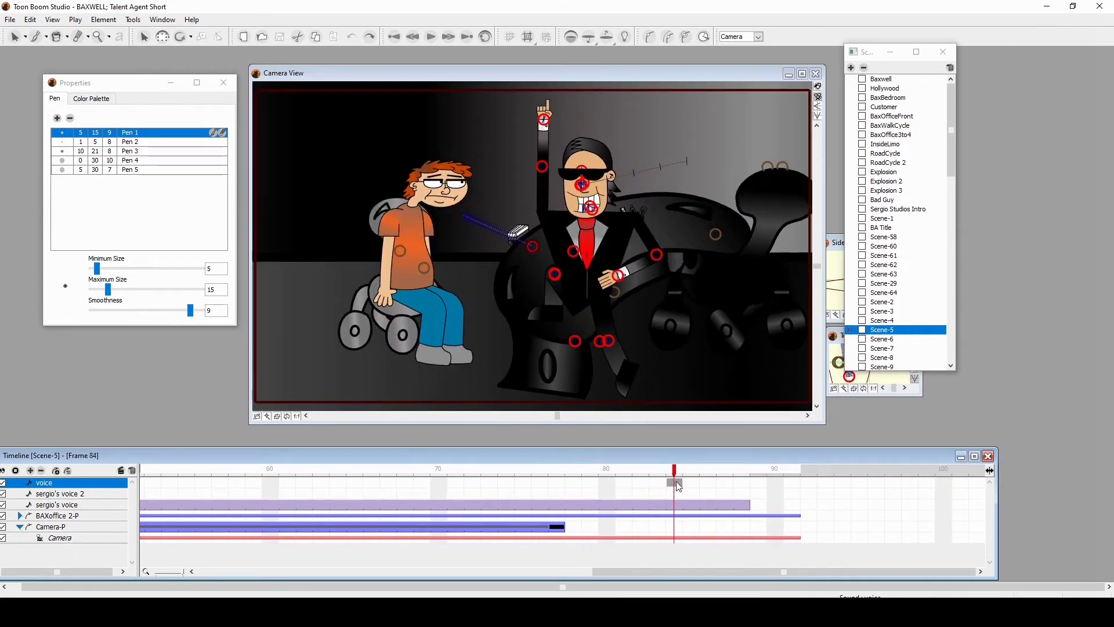
{"action": "left_click", "coordinate": [883, 340]}
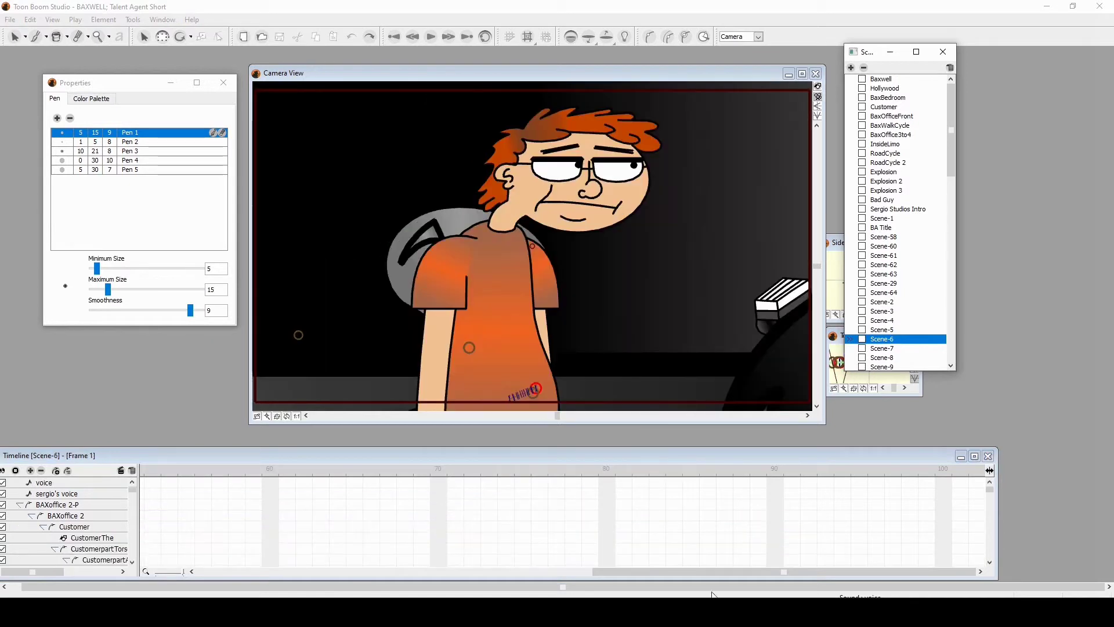
{"action": "left_click_drag", "start_coordinate": [753, 571], "coordinate": [335, 586]}
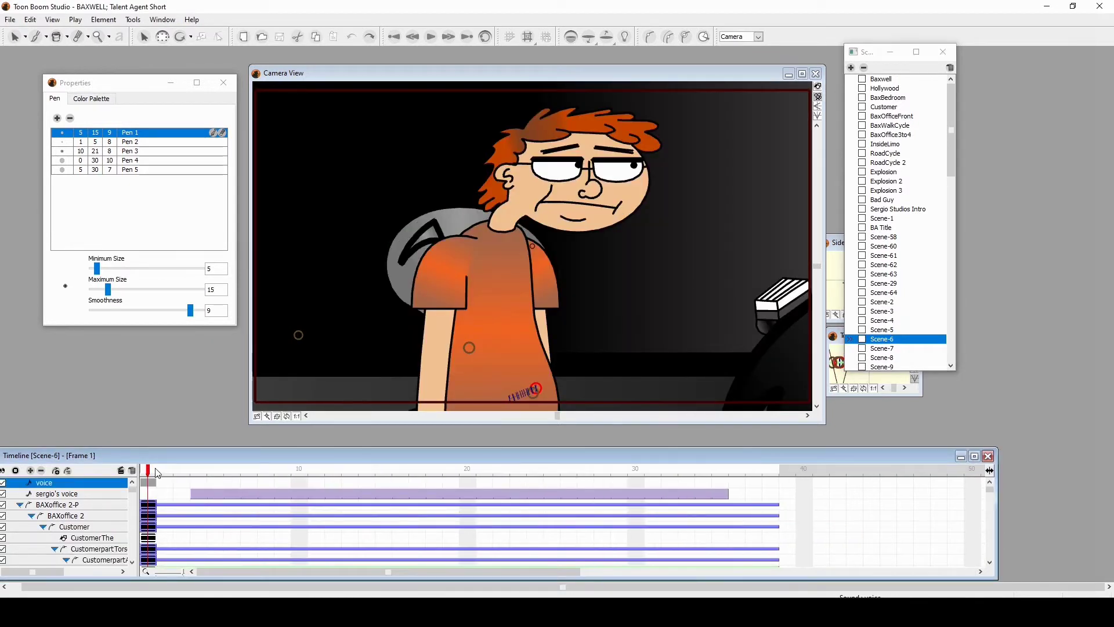
{"action": "left_click_drag", "start_coordinate": [157, 473], "coordinate": [756, 481]}
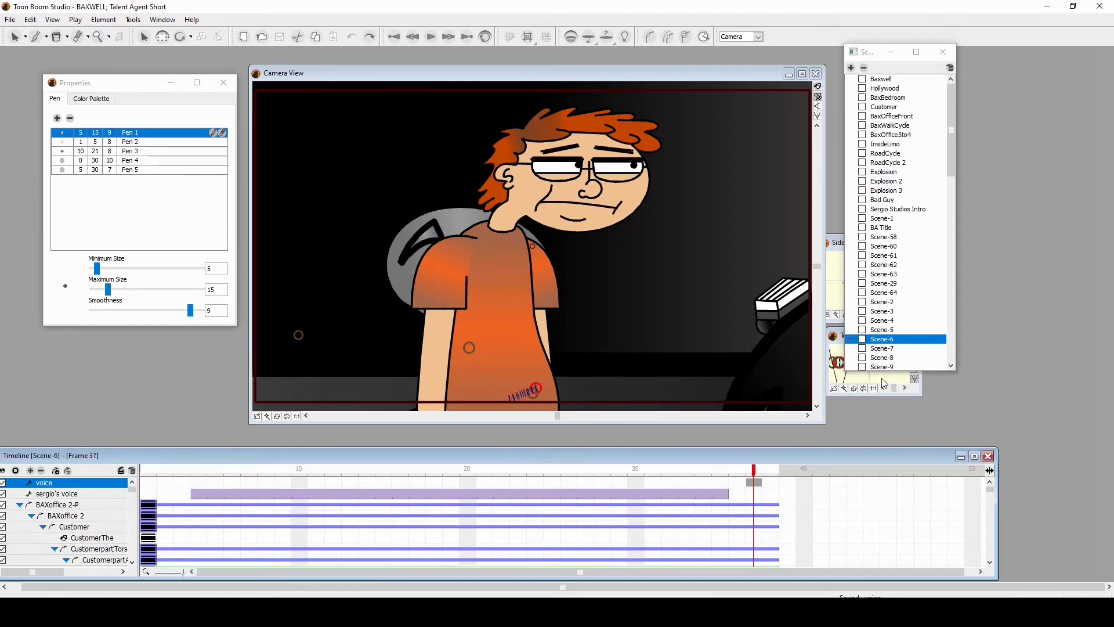
- Open Scene-7 and scrub repeatedly through Baxwell's arm-wave up to around frame 123
{"action": "left_click", "coordinate": [882, 348]}
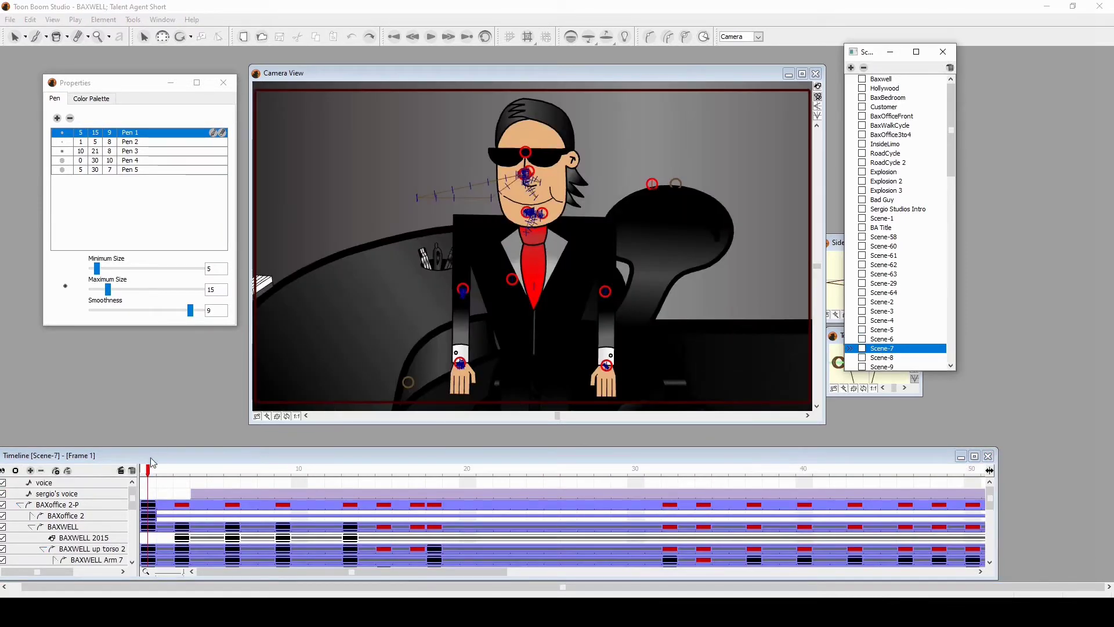
{"action": "left_click_drag", "start_coordinate": [152, 473], "coordinate": [563, 482]}
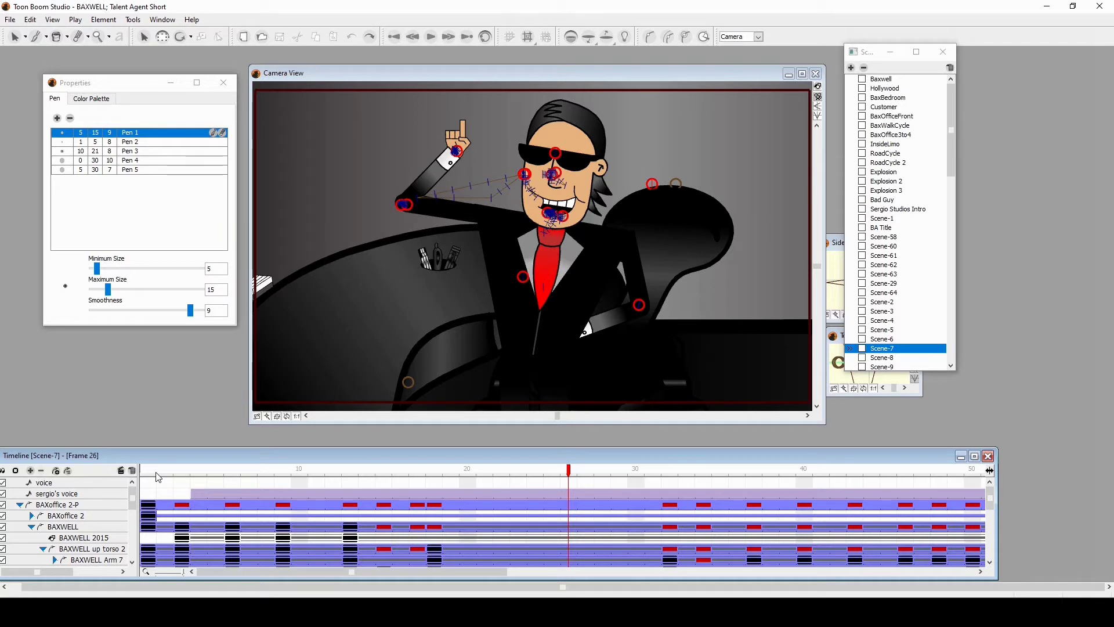
{"action": "left_click_drag", "start_coordinate": [159, 477], "coordinate": [485, 493]}
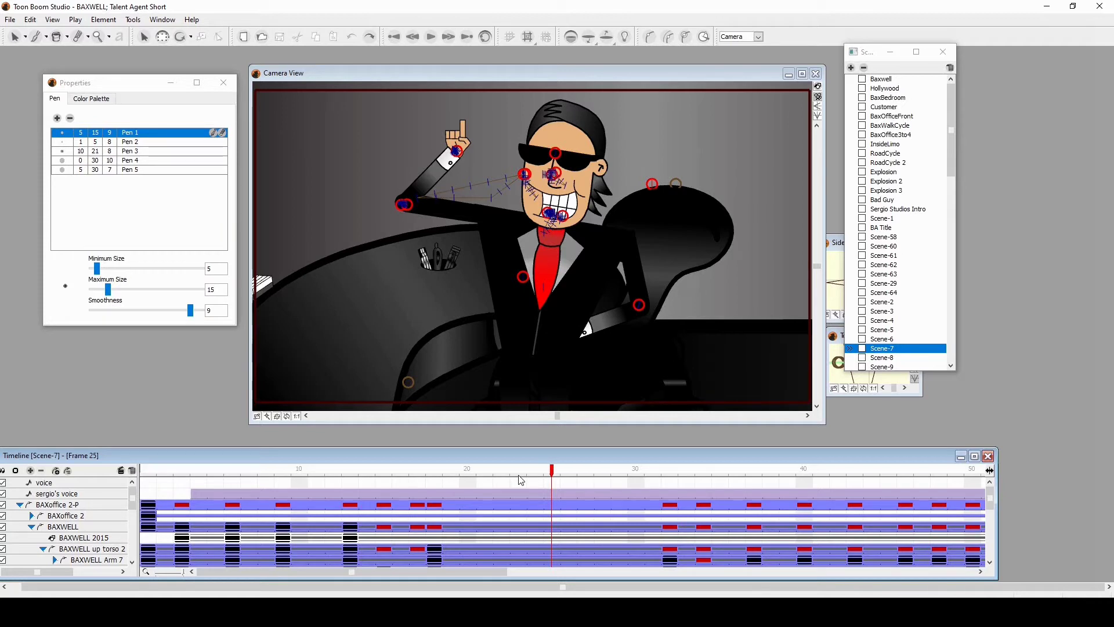
{"action": "left_click_drag", "start_coordinate": [519, 479], "coordinate": [1000, 486]}
{"action": "left_click_drag", "start_coordinate": [798, 471], "coordinate": [740, 470]}
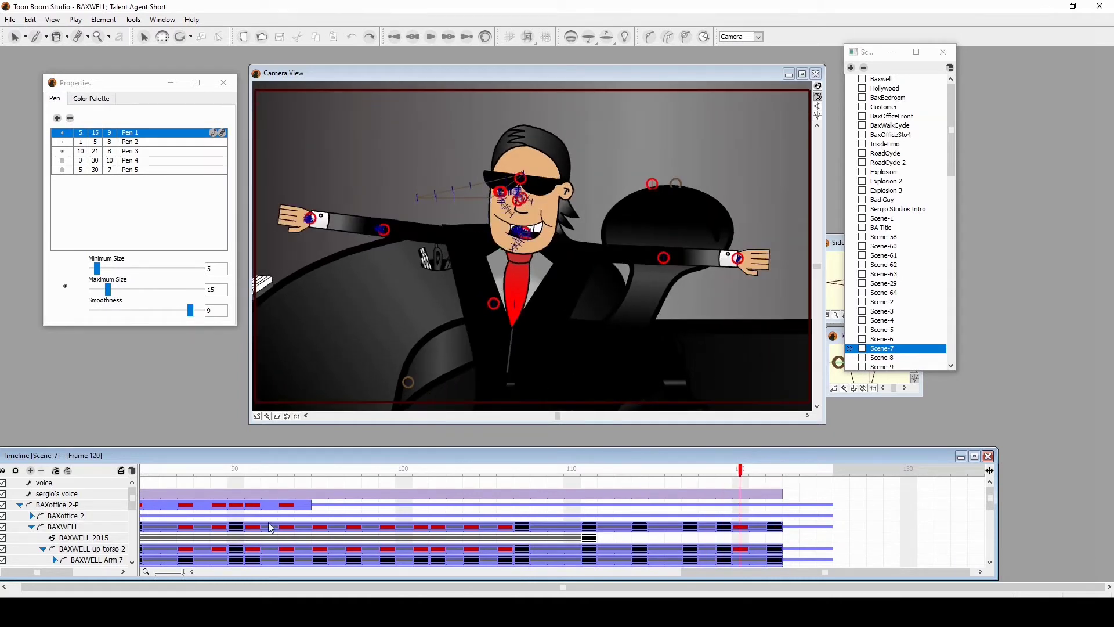
{"action": "left_click_drag", "start_coordinate": [211, 474], "coordinate": [801, 491]}
{"action": "scroll", "coordinate": [912, 302], "scroll_direction": "down", "scroll_amount": 4}
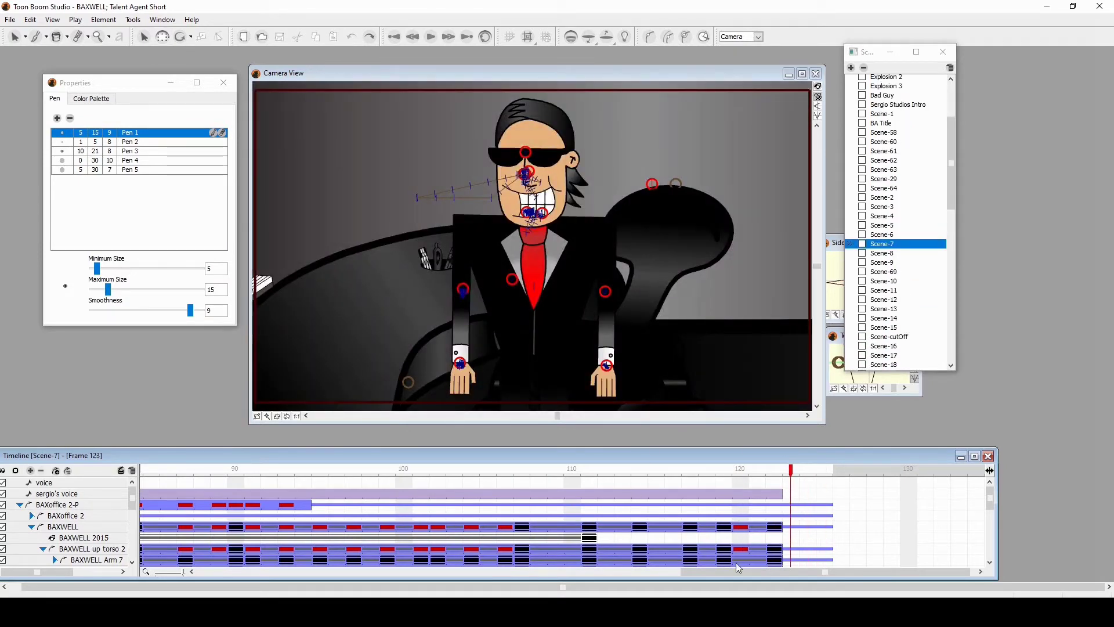
{"action": "left_click", "coordinate": [882, 290]}
- Scrub Scene-11's opening, then play Scene-backhere to frame 319 under the yellow spotlight
{"action": "left_click_drag", "start_coordinate": [154, 474], "coordinate": [986, 504]}
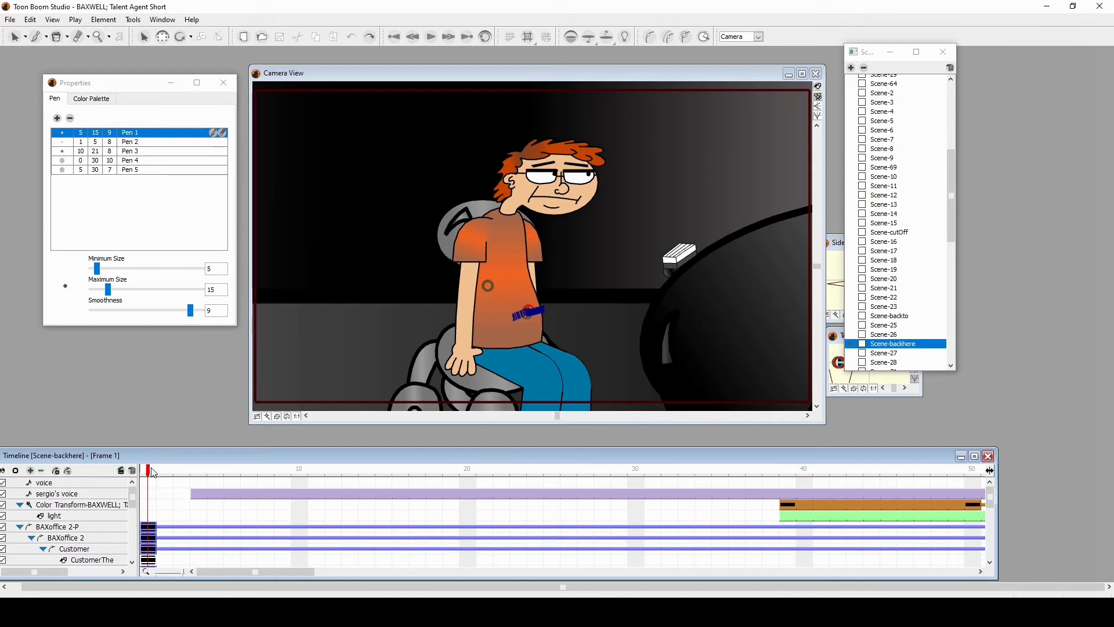
{"action": "left_click_drag", "start_coordinate": [154, 472], "coordinate": [590, 510]}
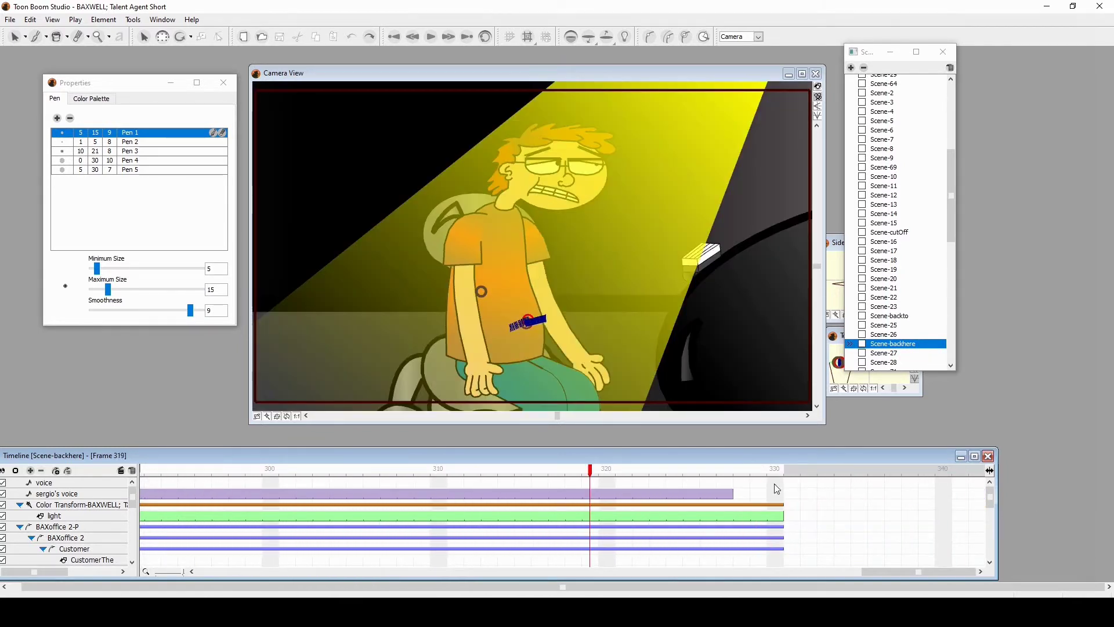
- Open Scene-27, scroll its timeline to the start, and scrub through to frame 63
{"action": "scroll", "coordinate": [899, 328], "scroll_direction": "down", "scroll_amount": 2}
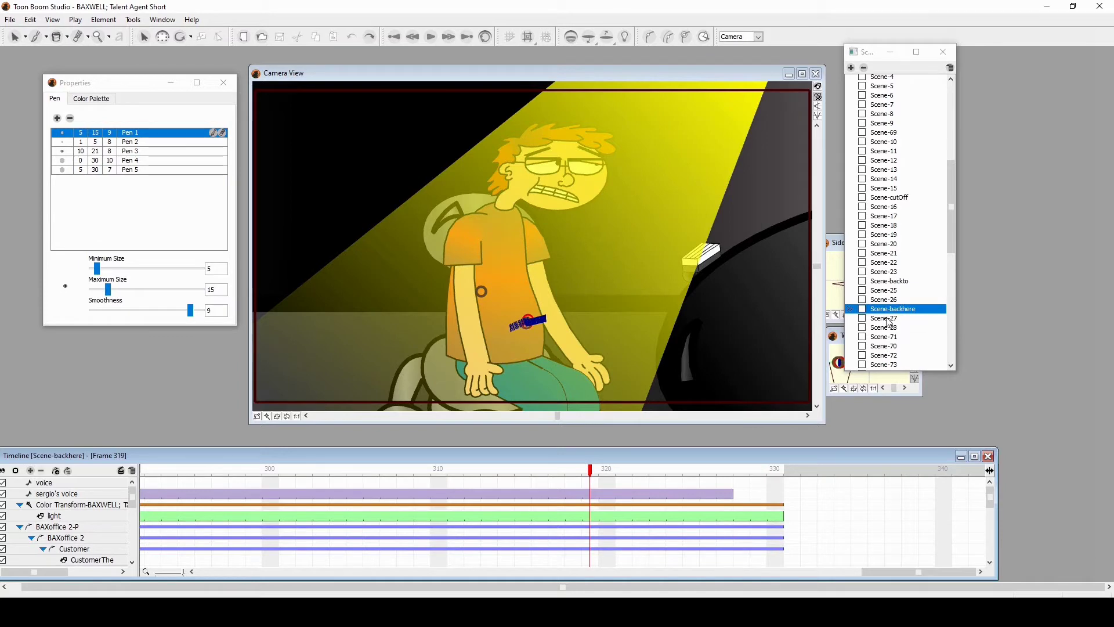
{"action": "left_click", "coordinate": [883, 318]}
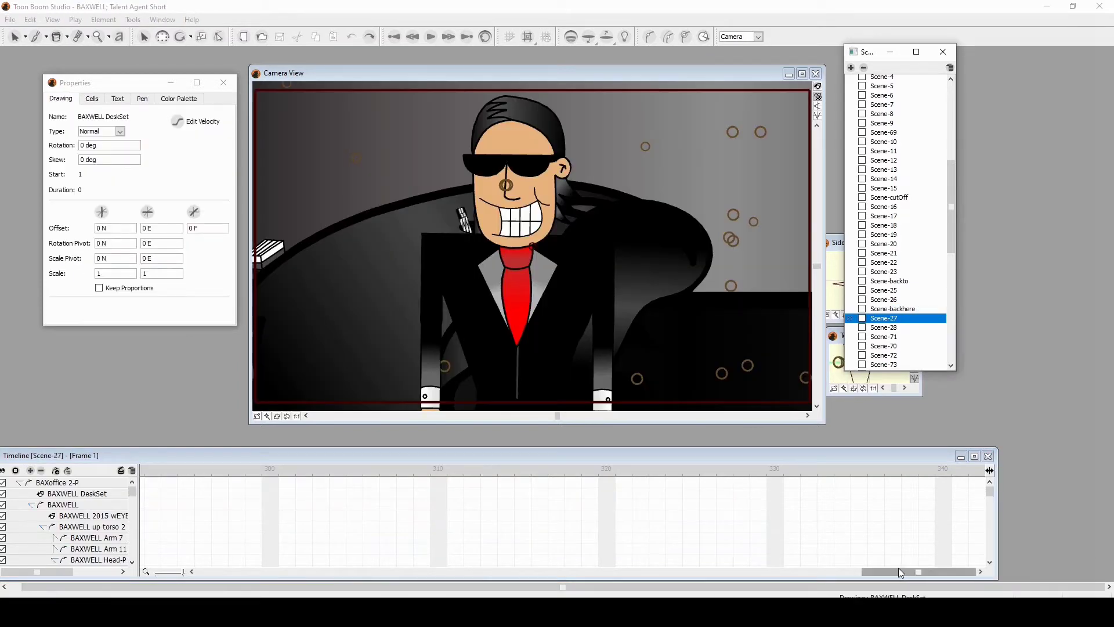
{"action": "left_click_drag", "start_coordinate": [890, 566], "coordinate": [213, 573]}
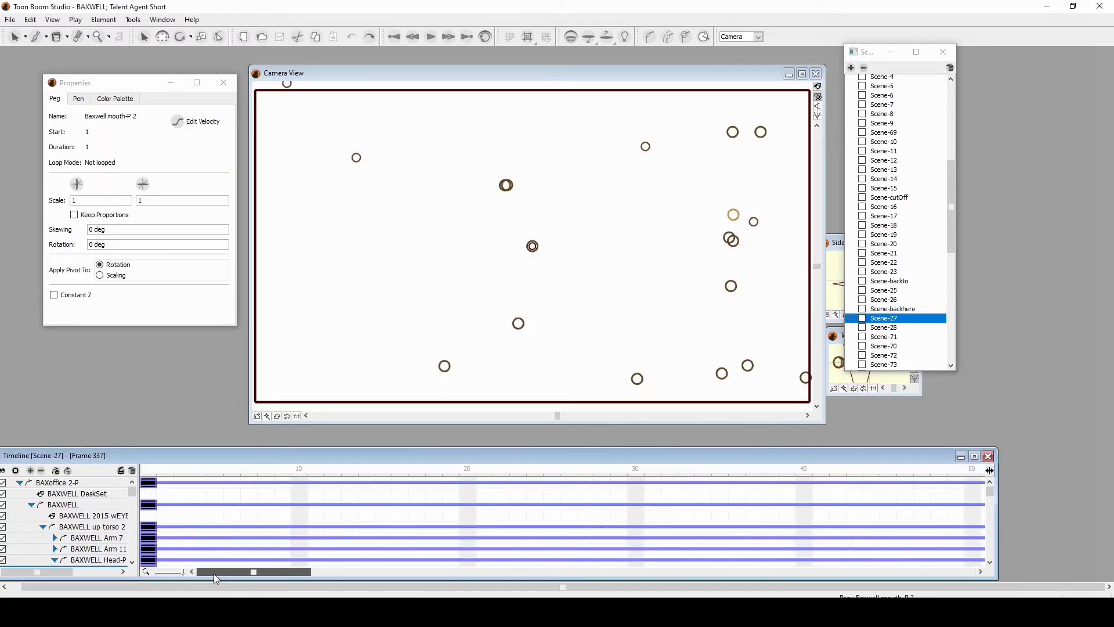
{"action": "left_click", "coordinate": [147, 471]}
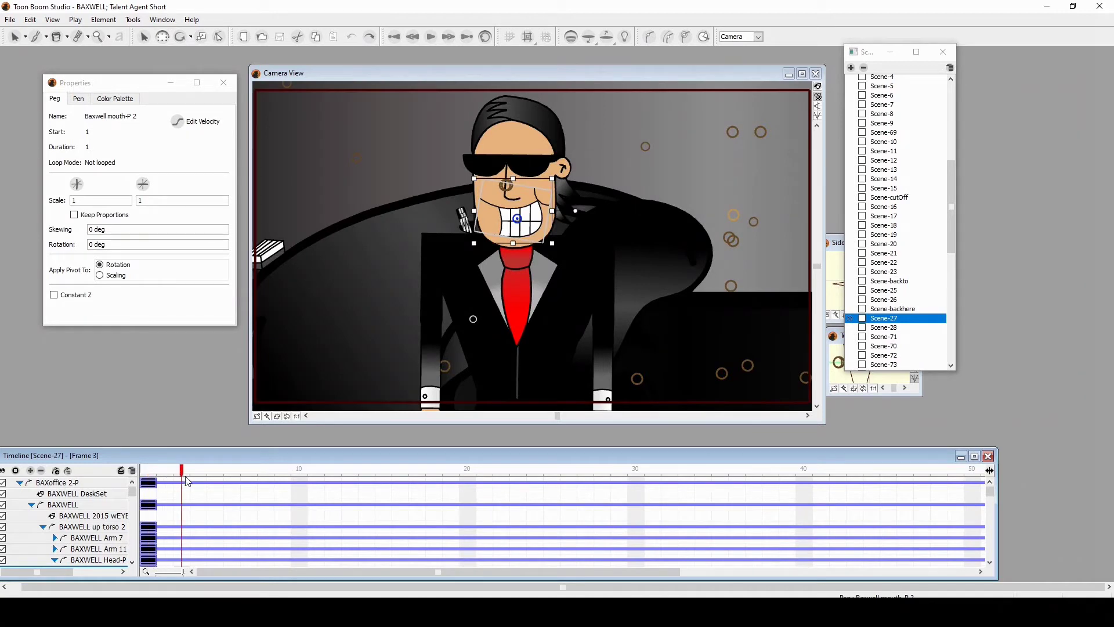
{"action": "left_click_drag", "start_coordinate": [187, 480], "coordinate": [1075, 474]}
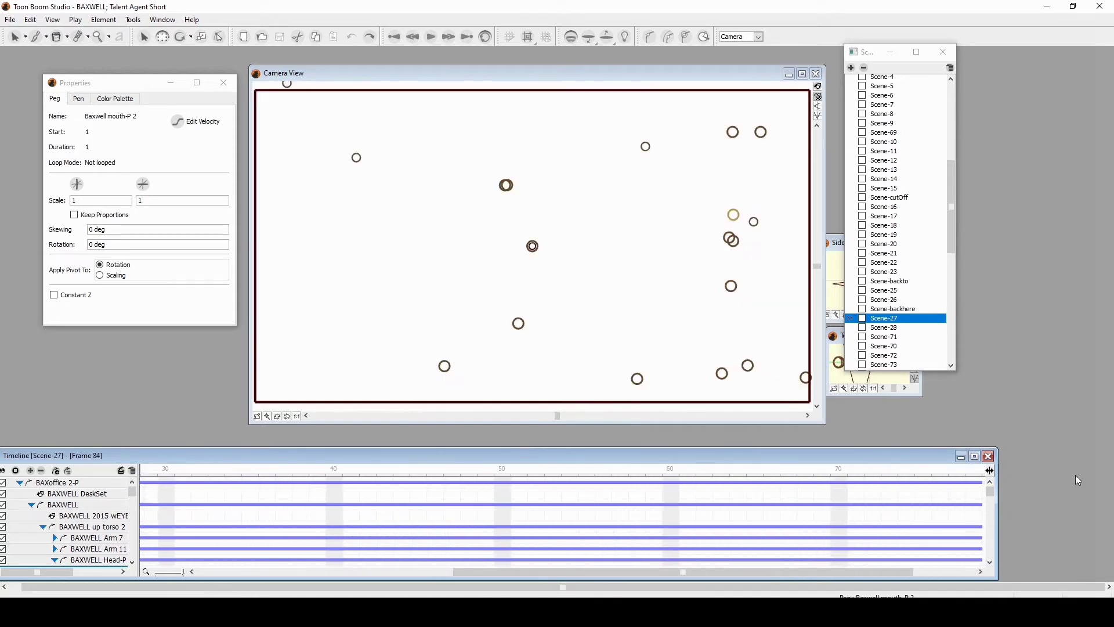
{"action": "left_click", "coordinate": [581, 515]}
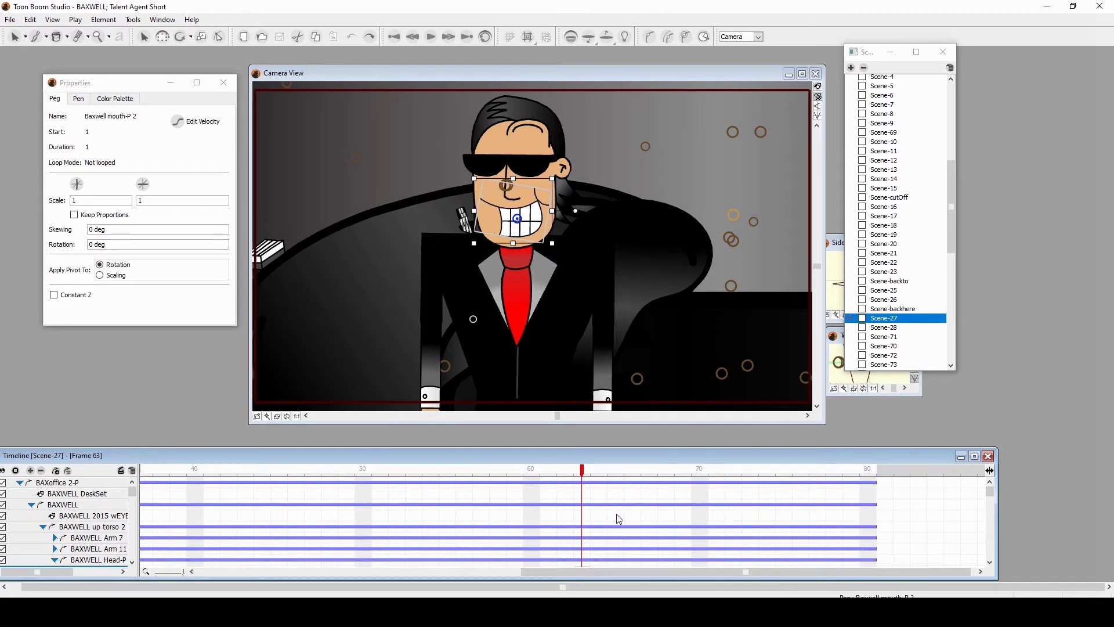
{"action": "left_click", "coordinate": [891, 330]}
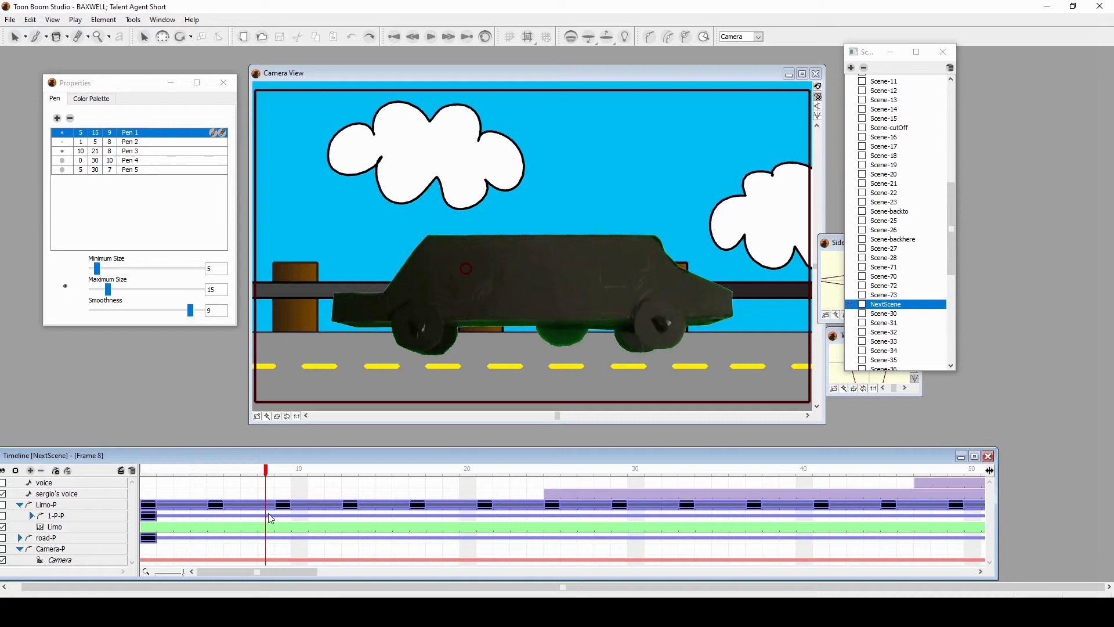
- Adjust the timeline, open Scene-30, and play it from the start to frame 68
{"action": "left_click_drag", "start_coordinate": [200, 455], "coordinate": [934, 518]}
{"action": "left_click_drag", "start_coordinate": [409, 562], "coordinate": [896, 556]}
{"action": "left_click_drag", "start_coordinate": [807, 480], "coordinate": [1001, 485]}
{"action": "left_click", "coordinate": [884, 314]}
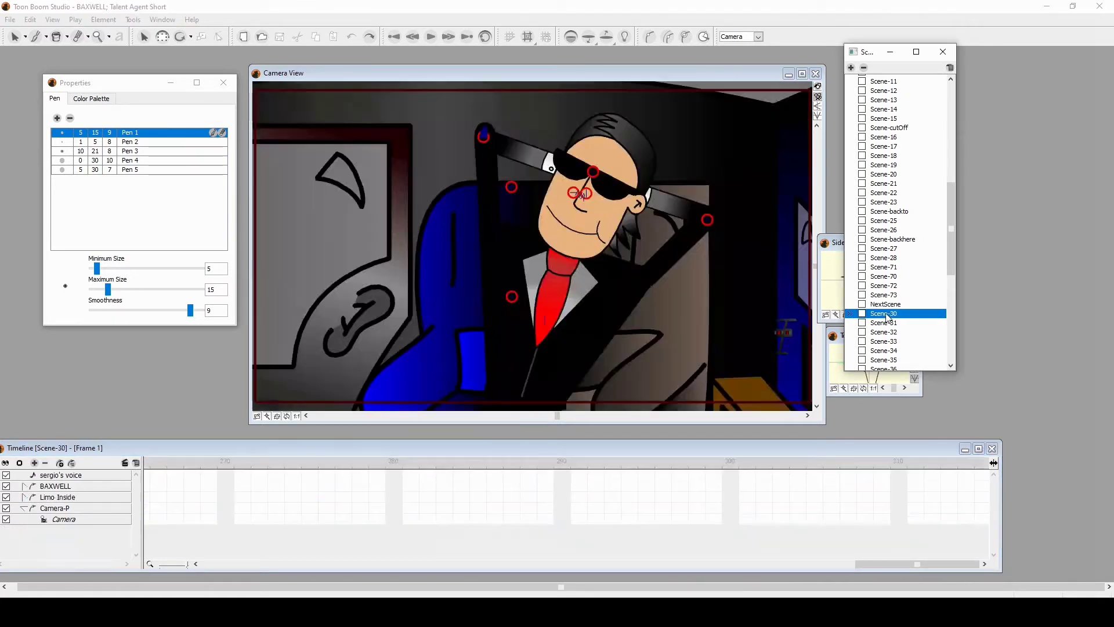
{"action": "left_click", "coordinate": [907, 559]}
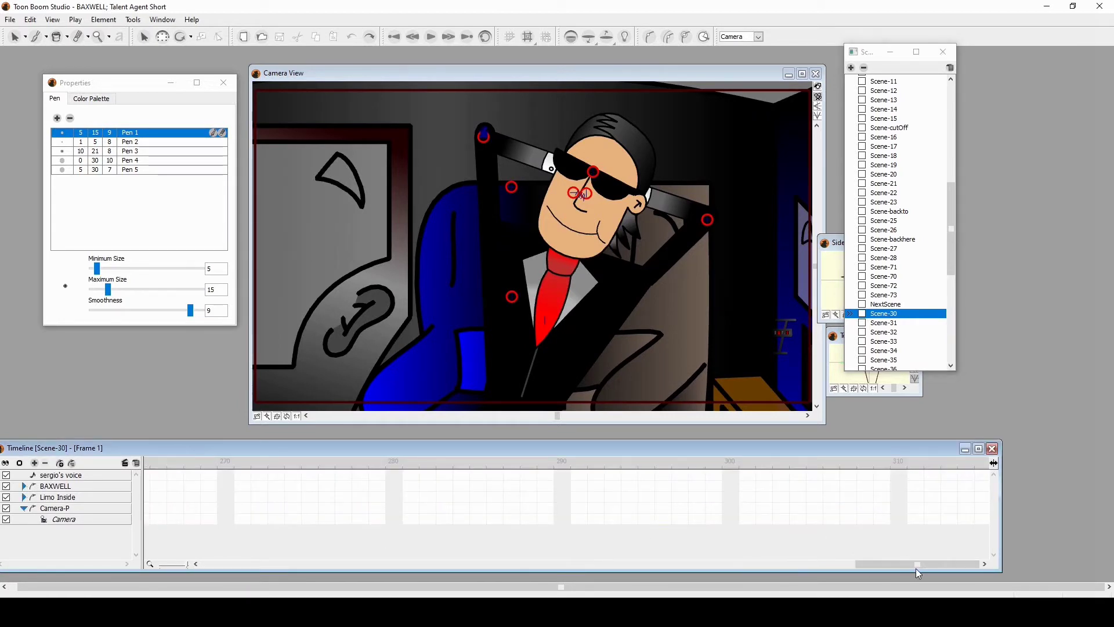
{"action": "left_click_drag", "start_coordinate": [916, 561], "coordinate": [262, 562]}
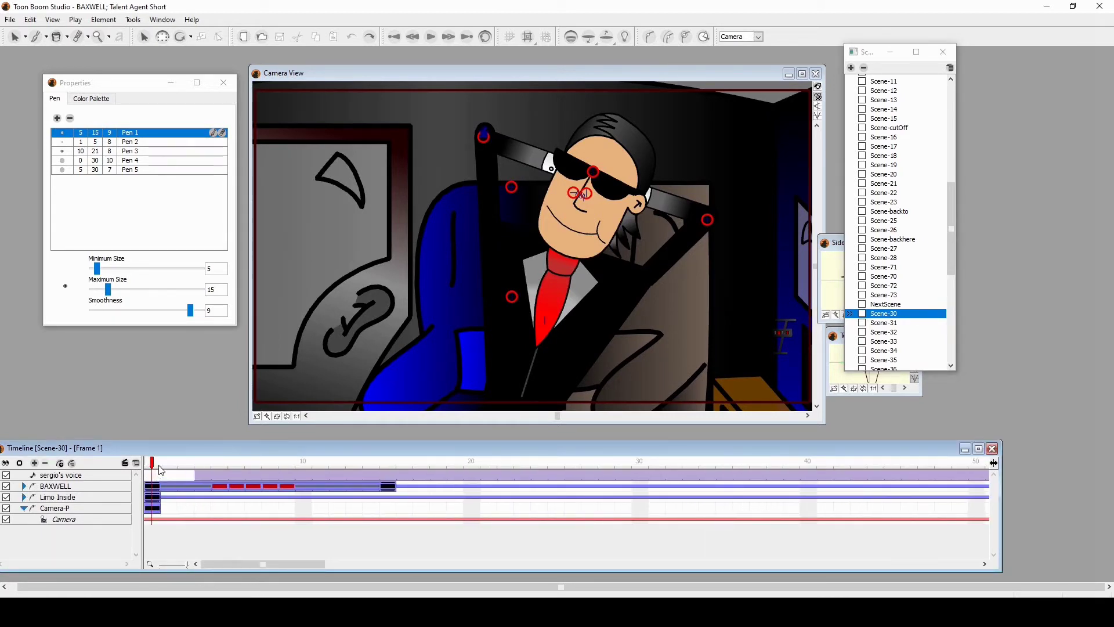
{"action": "left_click_drag", "start_coordinate": [161, 470], "coordinate": [647, 462]}
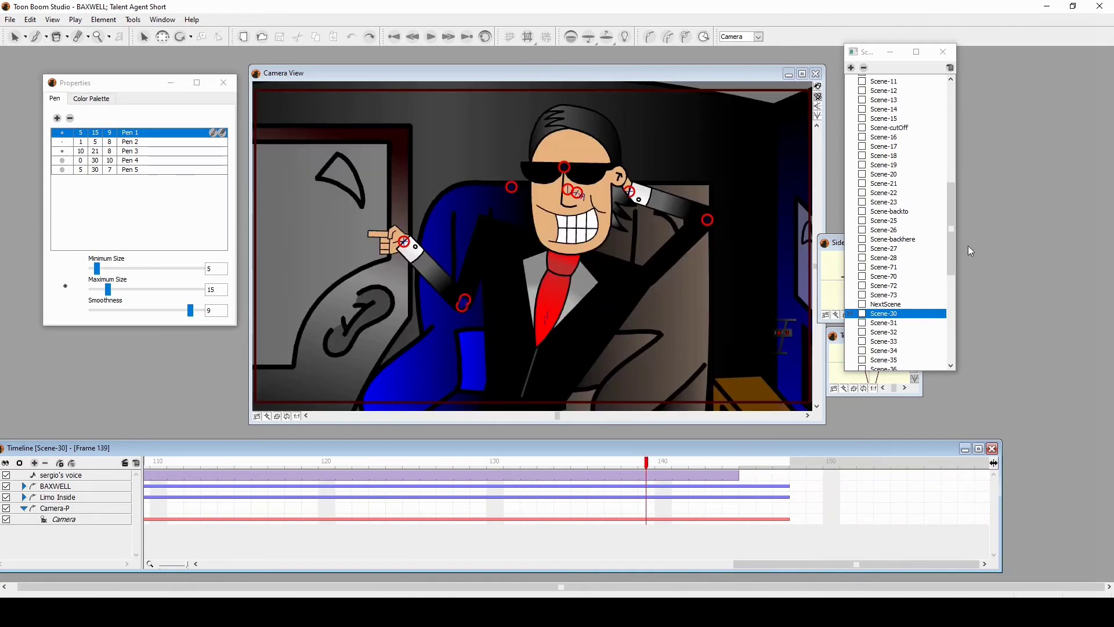
- Open Scene-31 and scrub from the start to frame 44 as Baxwell grins
{"action": "left_click", "coordinate": [897, 324]}
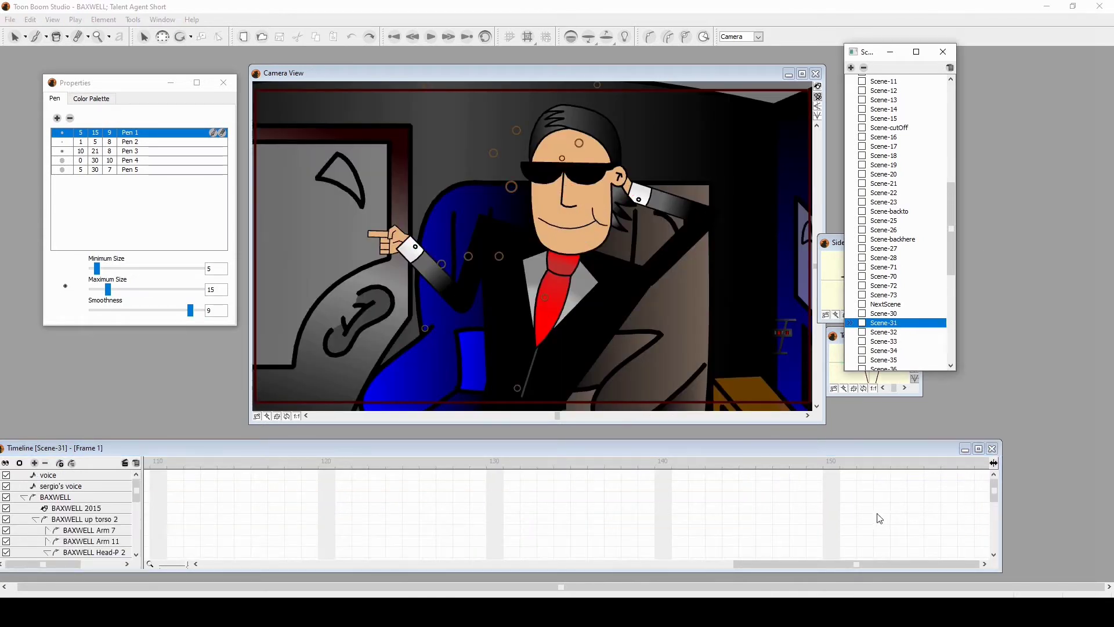
{"action": "left_click", "coordinate": [849, 559]}
{"action": "left_click_drag", "start_coordinate": [848, 564], "coordinate": [249, 570]}
{"action": "left_click_drag", "start_coordinate": [249, 462], "coordinate": [735, 457]}
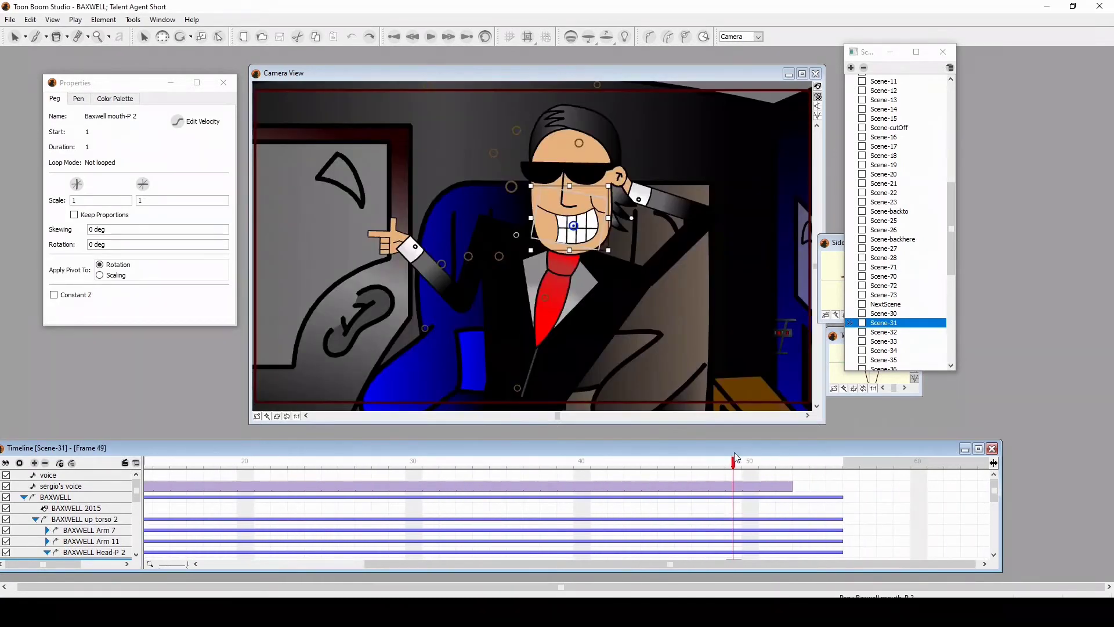
- Open Scene-32, play it forward to frame 64, and select the BRBG 3 drawing
{"action": "left_click", "coordinate": [887, 332]}
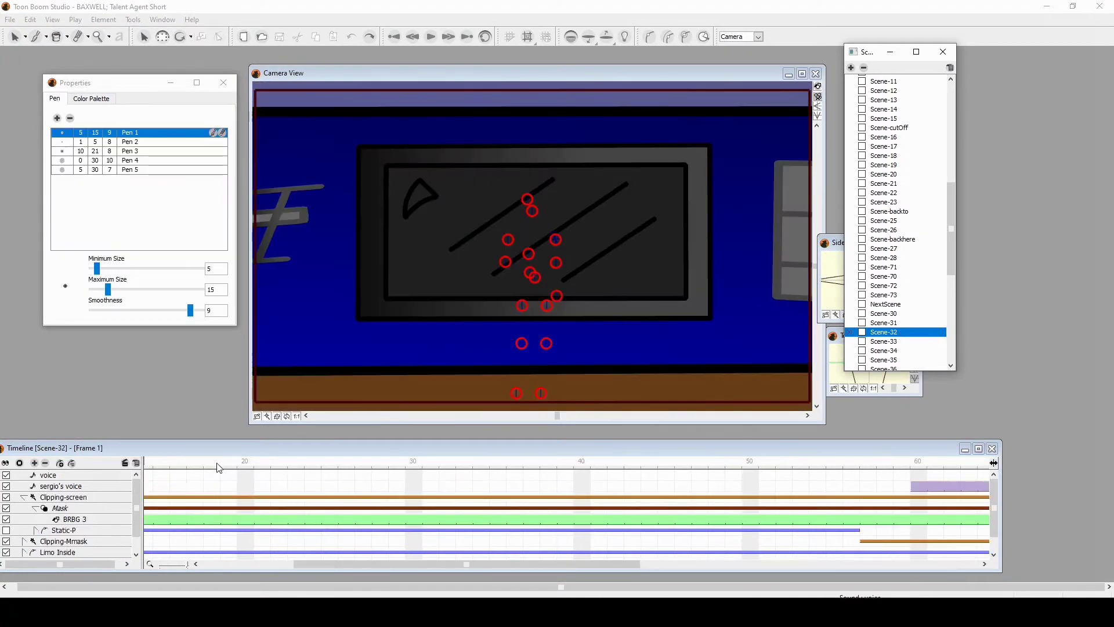
{"action": "left_click_drag", "start_coordinate": [379, 568], "coordinate": [212, 571]}
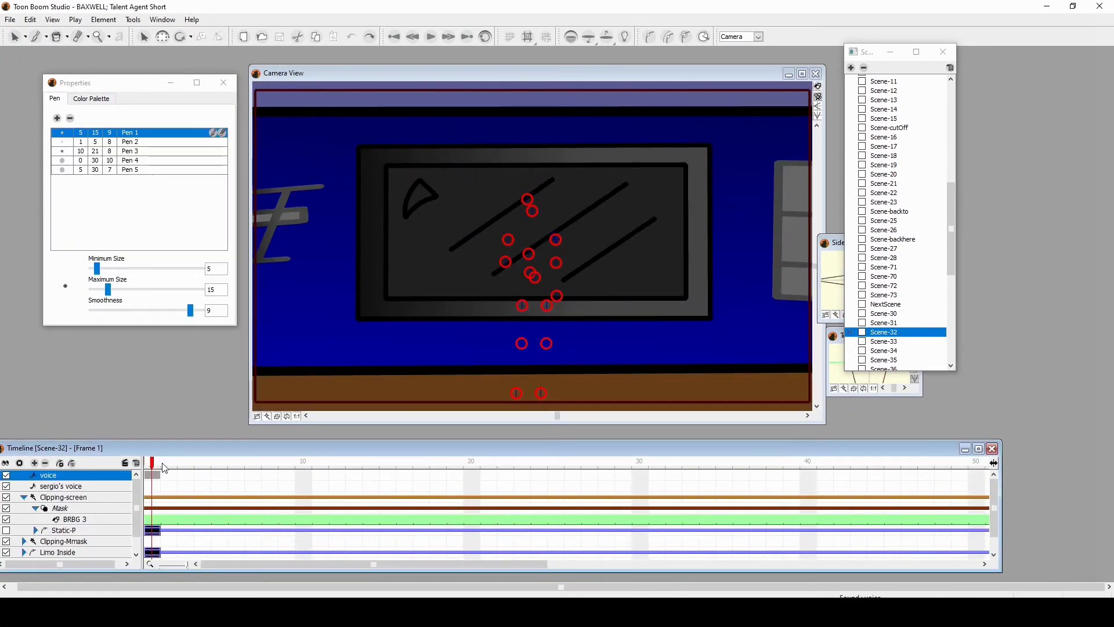
{"action": "left_click_drag", "start_coordinate": [165, 468], "coordinate": [1039, 535]}
{"action": "left_click", "coordinate": [509, 262]}
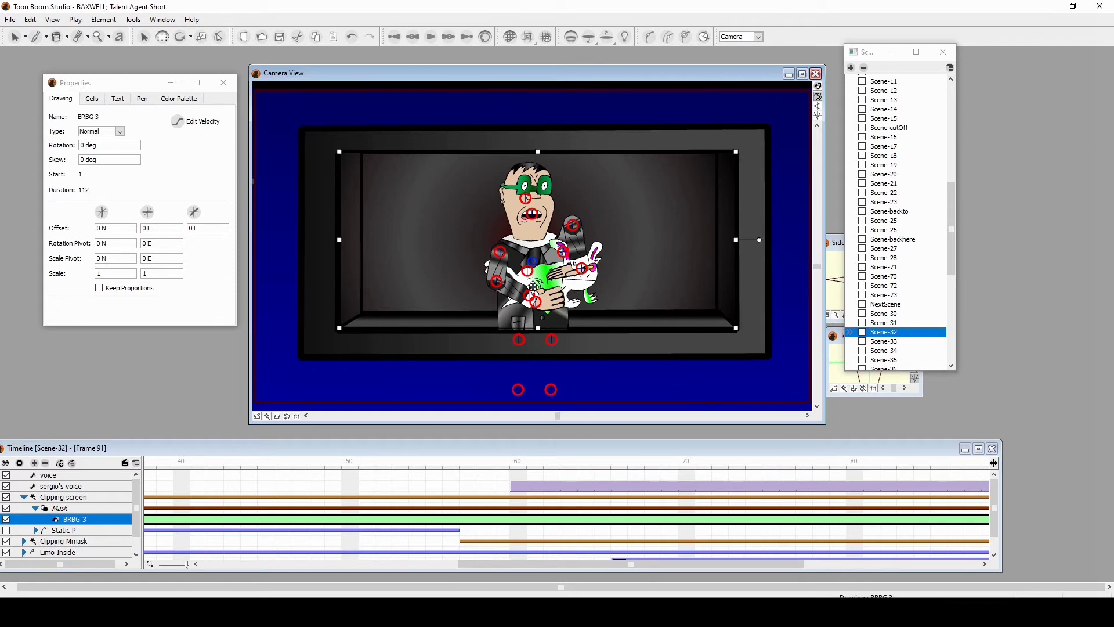
- Step between frames 52, 44 and 62, settle on frame 82, and play Scene-32 onward
{"action": "left_click", "coordinate": [389, 486]}
{"action": "left_click", "coordinate": [246, 486]}
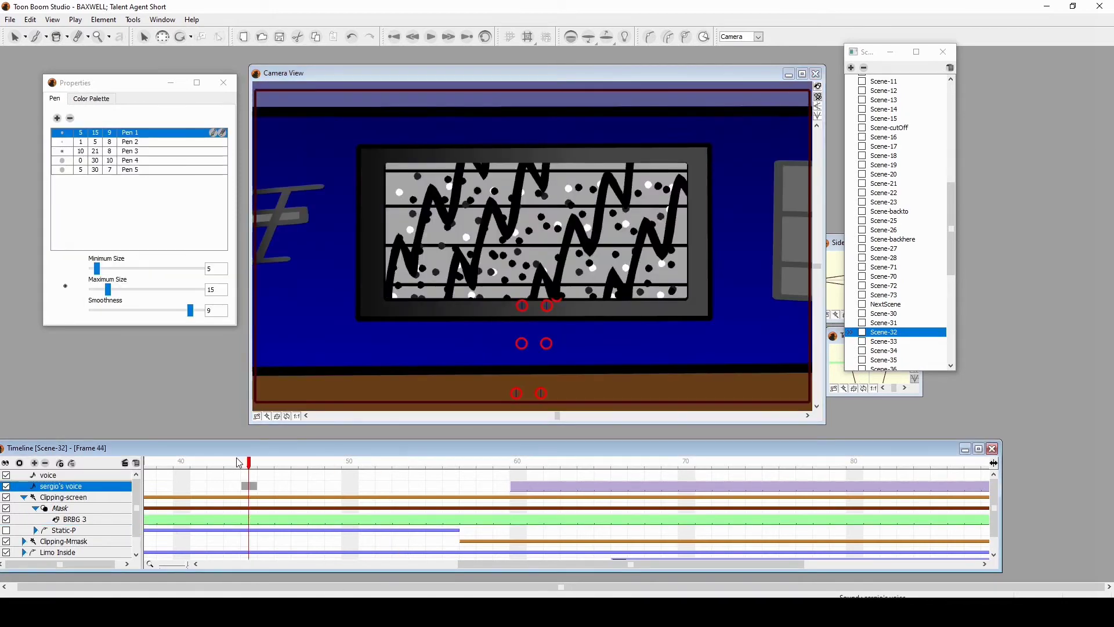
{"action": "left_click", "coordinate": [552, 486]}
{"action": "left_click", "coordinate": [535, 473]}
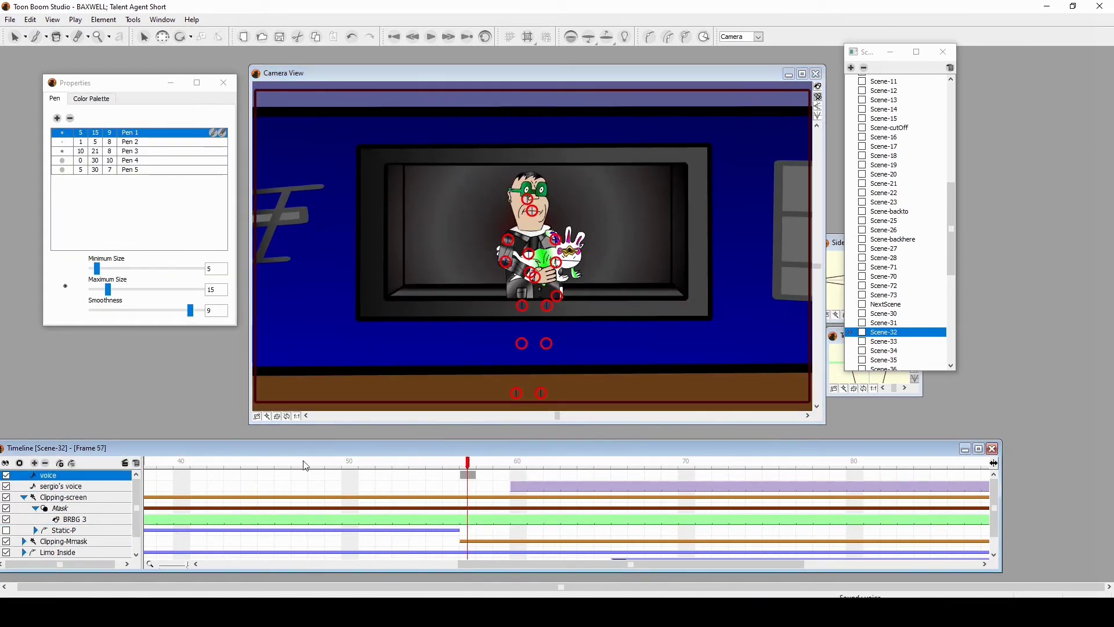
{"action": "left_click", "coordinate": [358, 474]}
{"action": "left_click", "coordinate": [889, 474]}
{"action": "key", "text": "Return"}
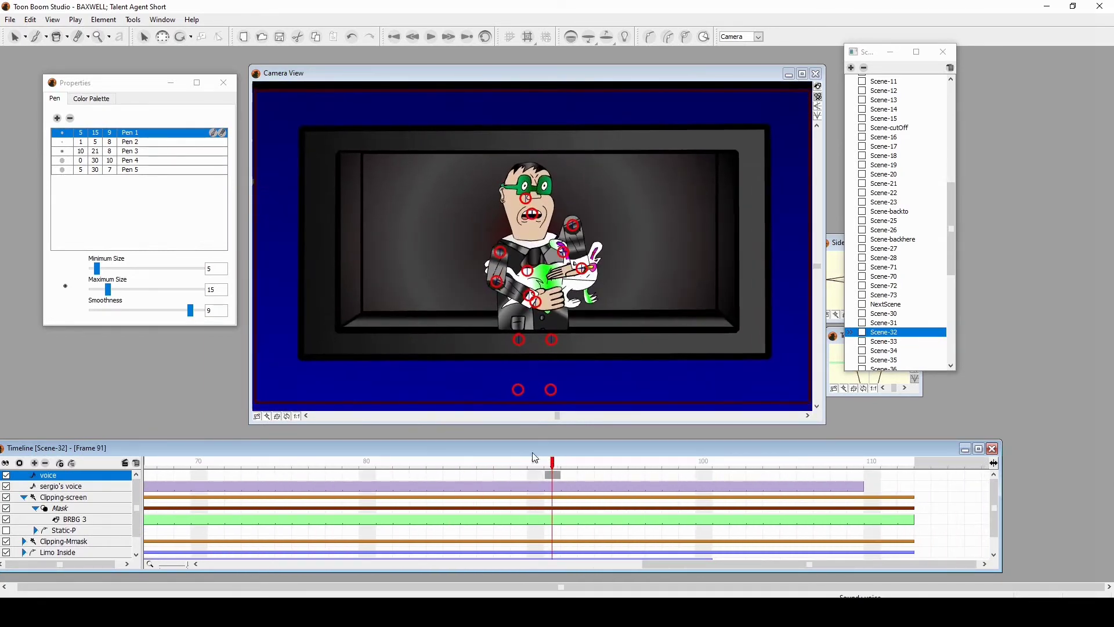
{"action": "left_click", "coordinate": [907, 343]}
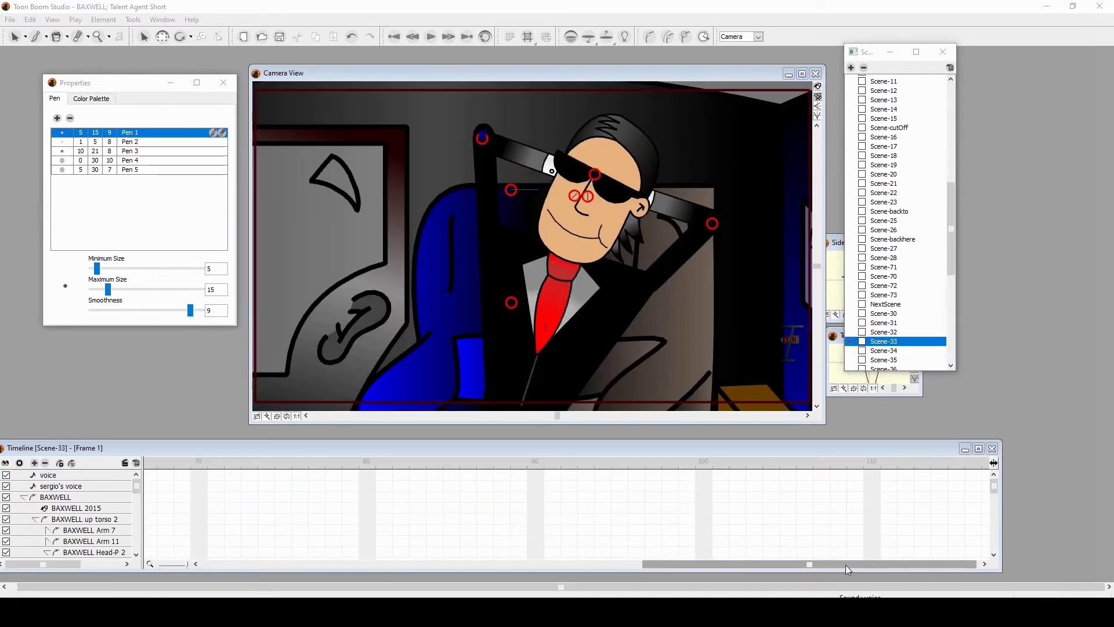
- Preview Baxwell's arm movement in Scene-33, then play Scene-34 to frame 15
{"action": "left_click_drag", "start_coordinate": [179, 457], "coordinate": [620, 462]}
{"action": "scroll", "coordinate": [906, 304], "scroll_direction": "down", "scroll_amount": 4}
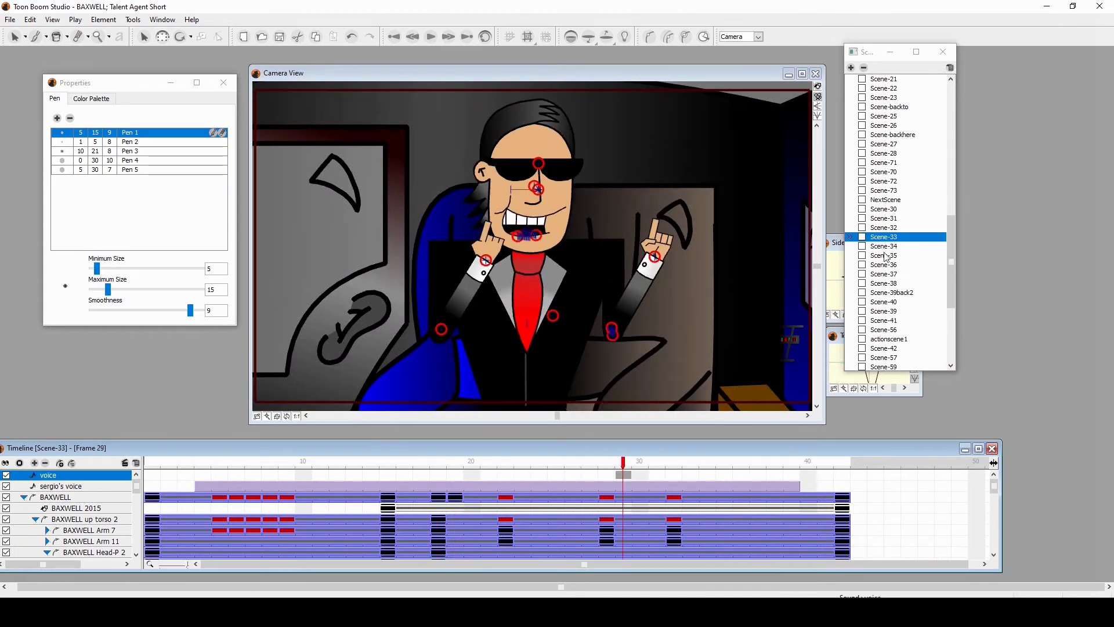
{"action": "left_click", "coordinate": [886, 247]}
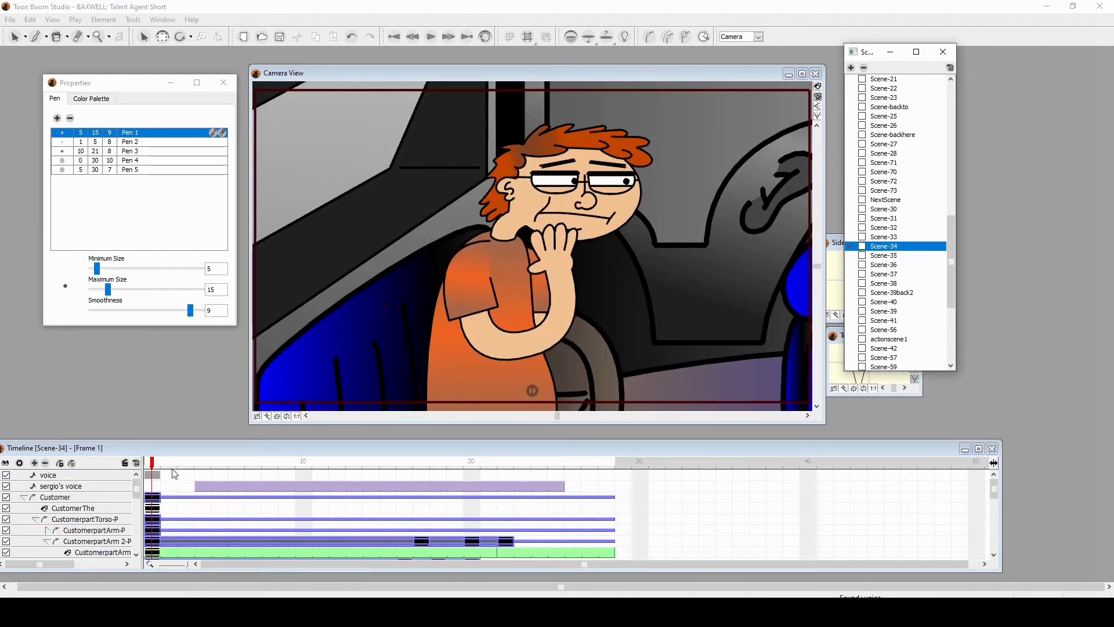
{"action": "left_click_drag", "start_coordinate": [177, 471], "coordinate": [312, 488]}
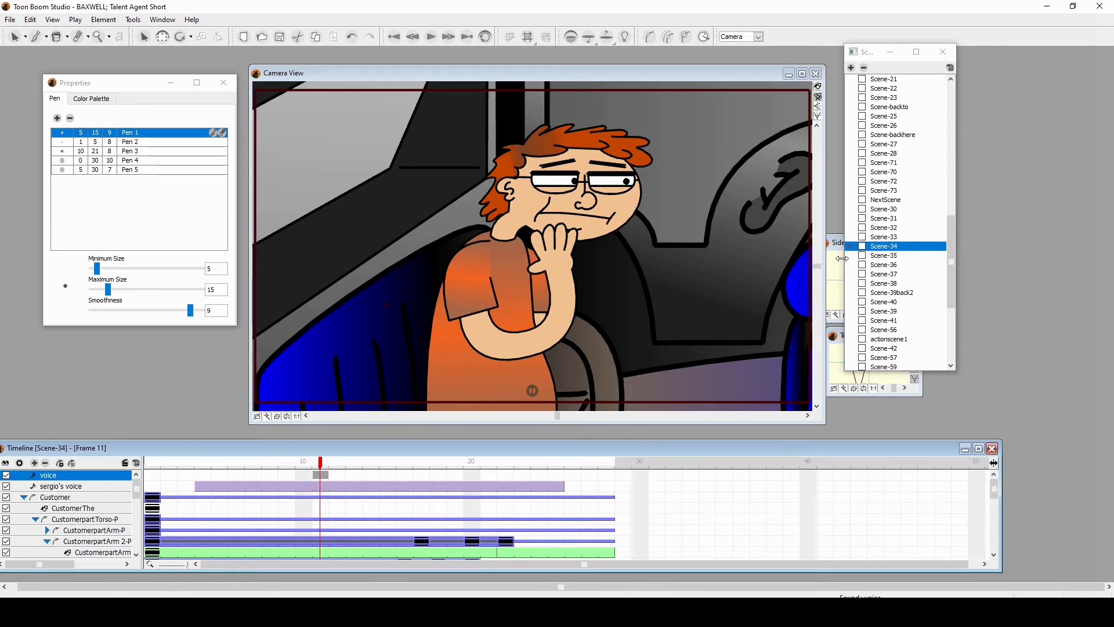
- Play Scene-35 to frame 18 and Scene-36 to frame 32
{"action": "left_click", "coordinate": [883, 255]}
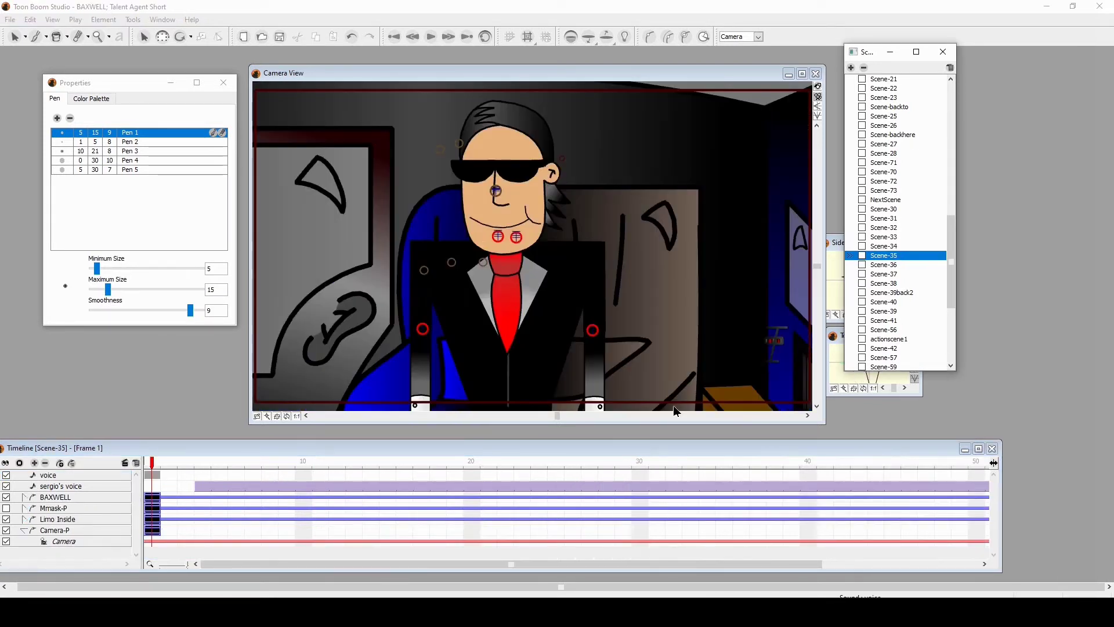
{"action": "left_click_drag", "start_coordinate": [174, 475], "coordinate": [780, 473]}
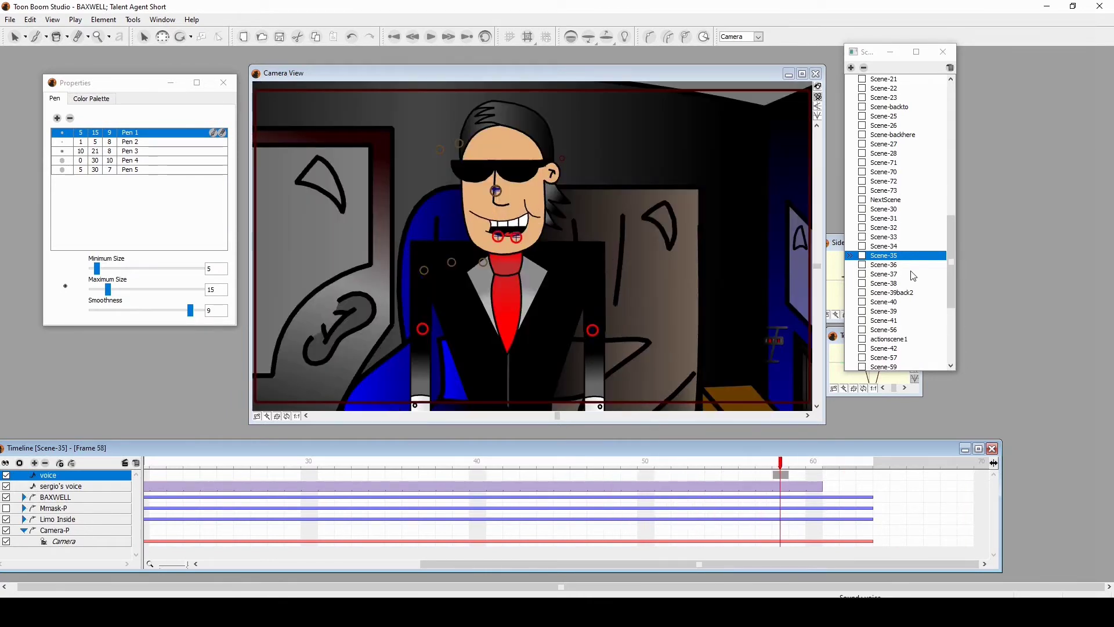
{"action": "left_click", "coordinate": [889, 265]}
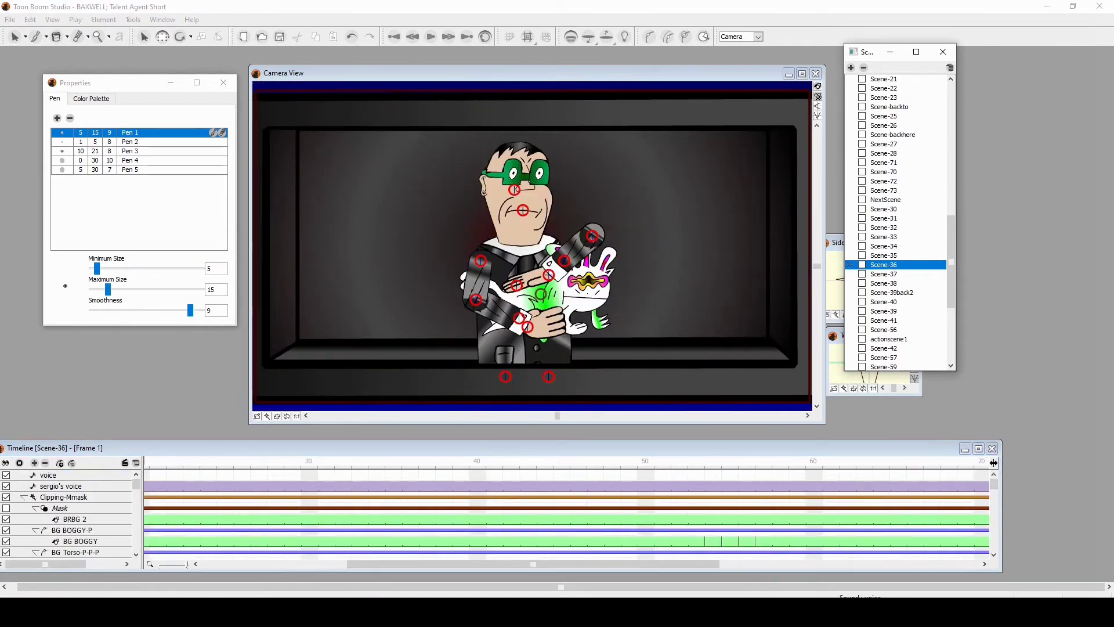
{"action": "left_click_drag", "start_coordinate": [426, 563], "coordinate": [198, 559]}
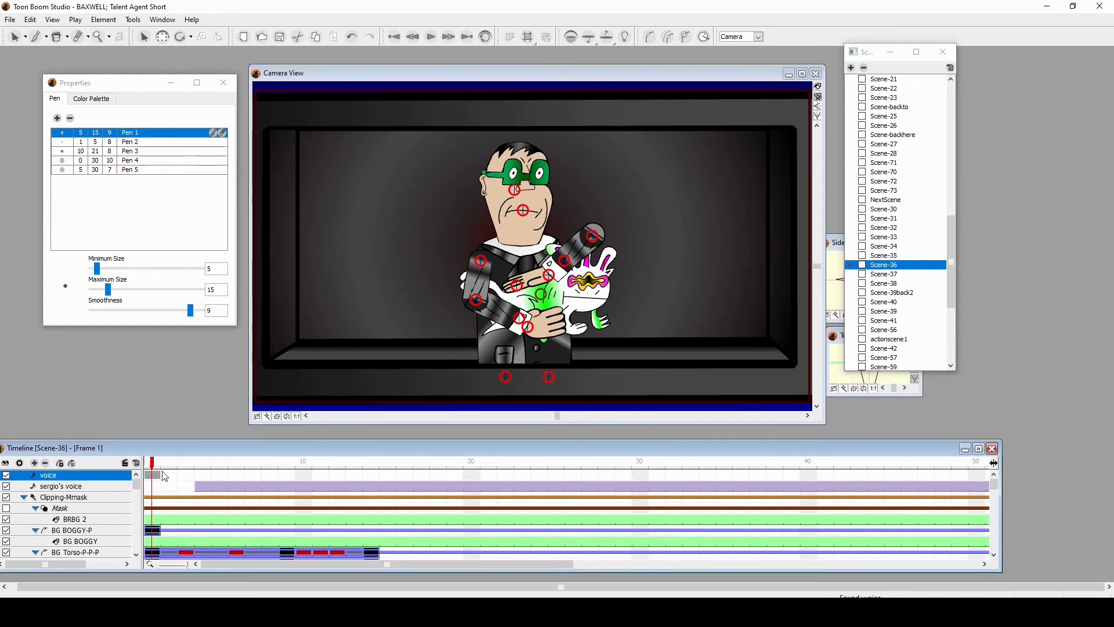
{"action": "left_click_drag", "start_coordinate": [165, 477], "coordinate": [721, 465]}
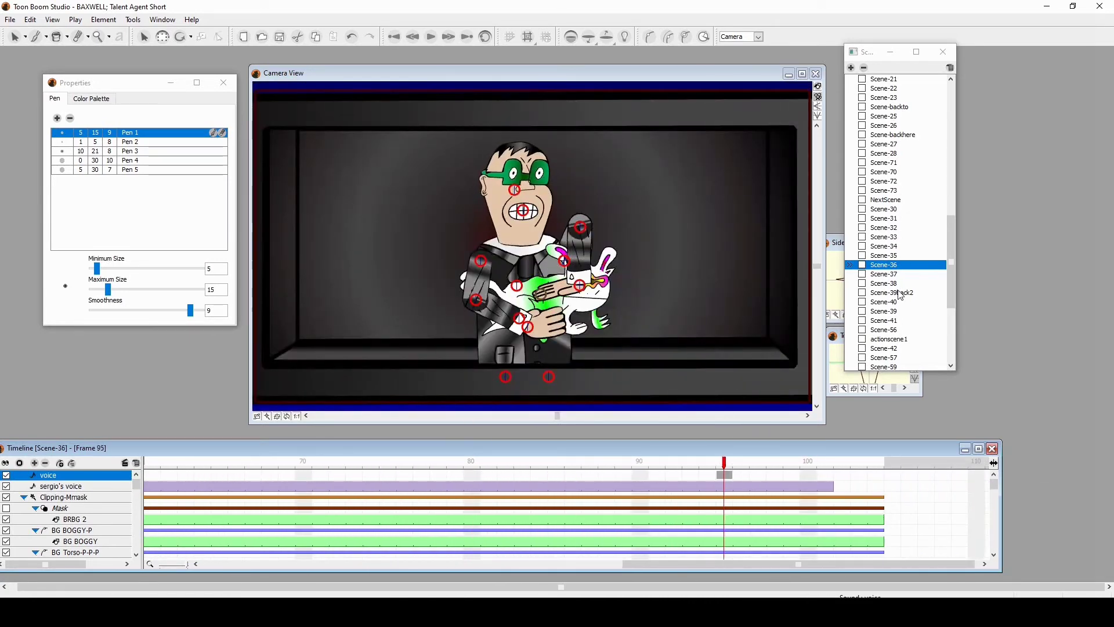
{"action": "left_click", "coordinate": [883, 274]}
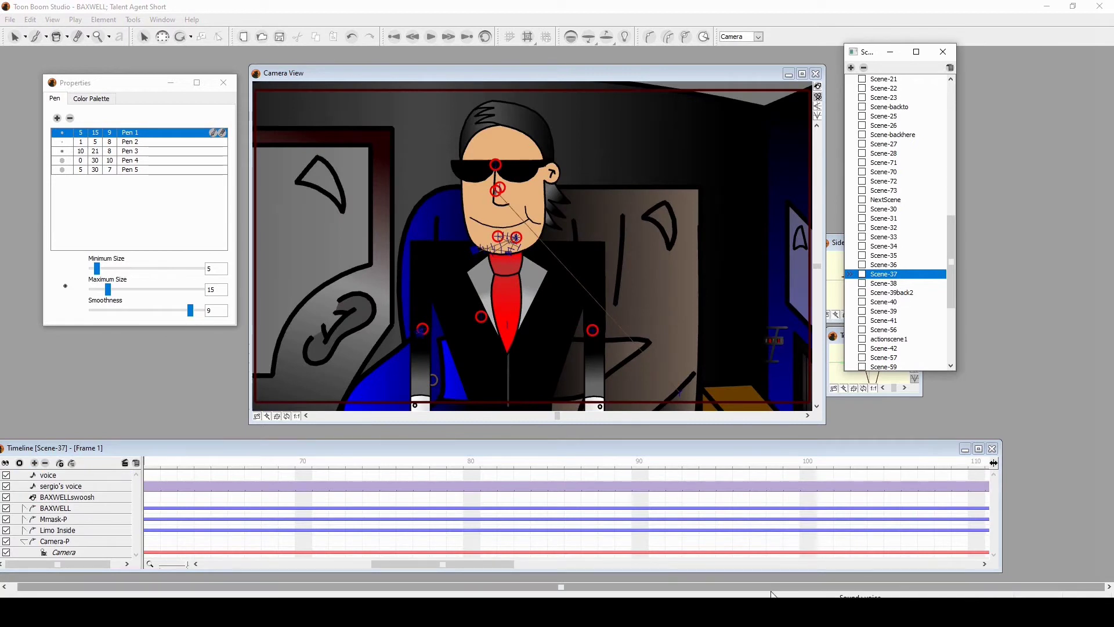
- Step Scene-37 from frame 9 to frame 14 and select the BAXWELLswoosh drawing
{"action": "left_click_drag", "start_coordinate": [428, 566], "coordinate": [232, 492]}
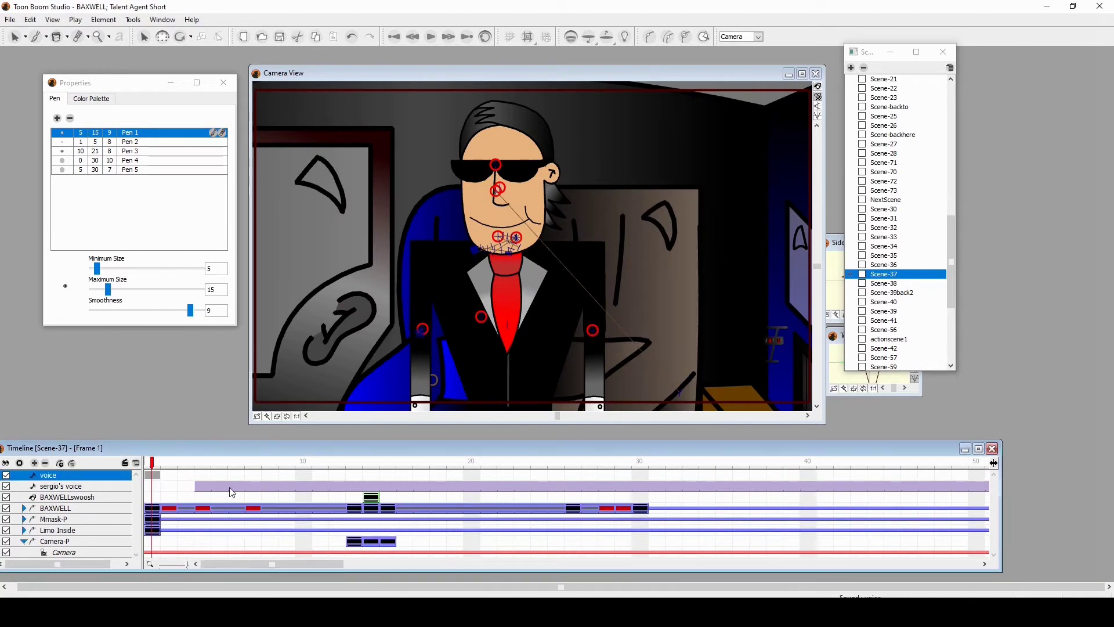
{"action": "left_click", "coordinate": [287, 476]}
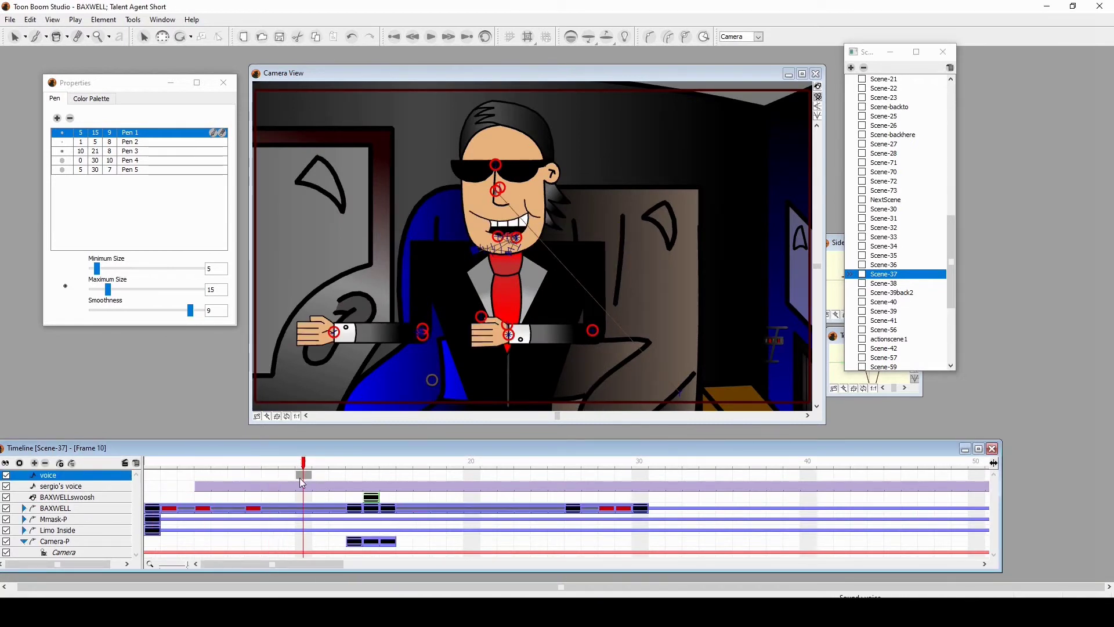
{"action": "left_click", "coordinate": [356, 473]}
{"action": "left_click", "coordinate": [371, 466]}
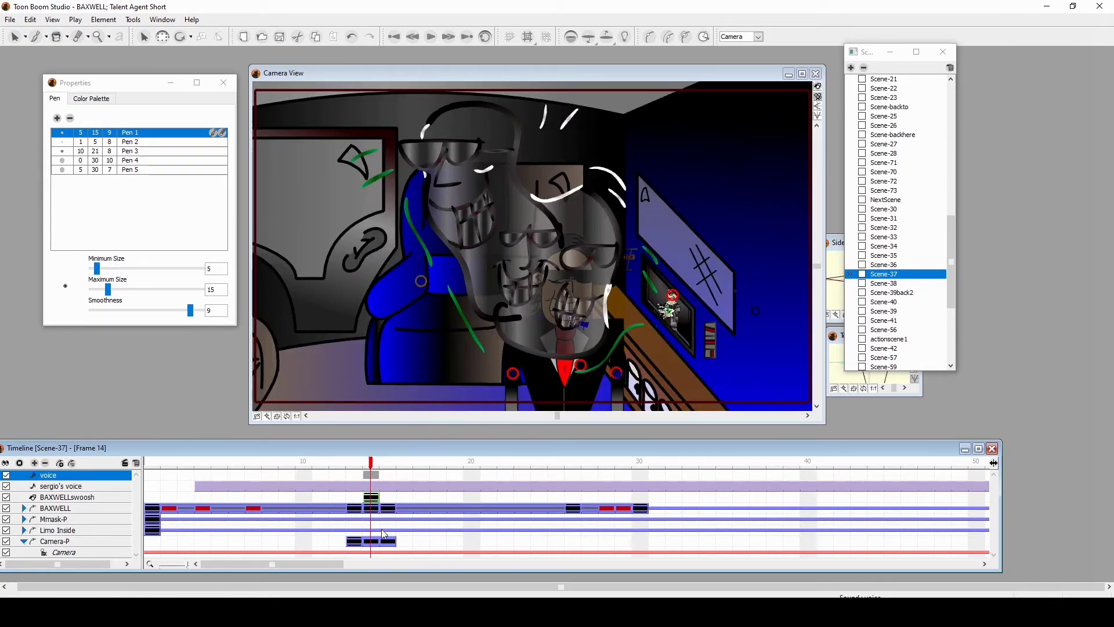
{"action": "left_click", "coordinate": [374, 497]}
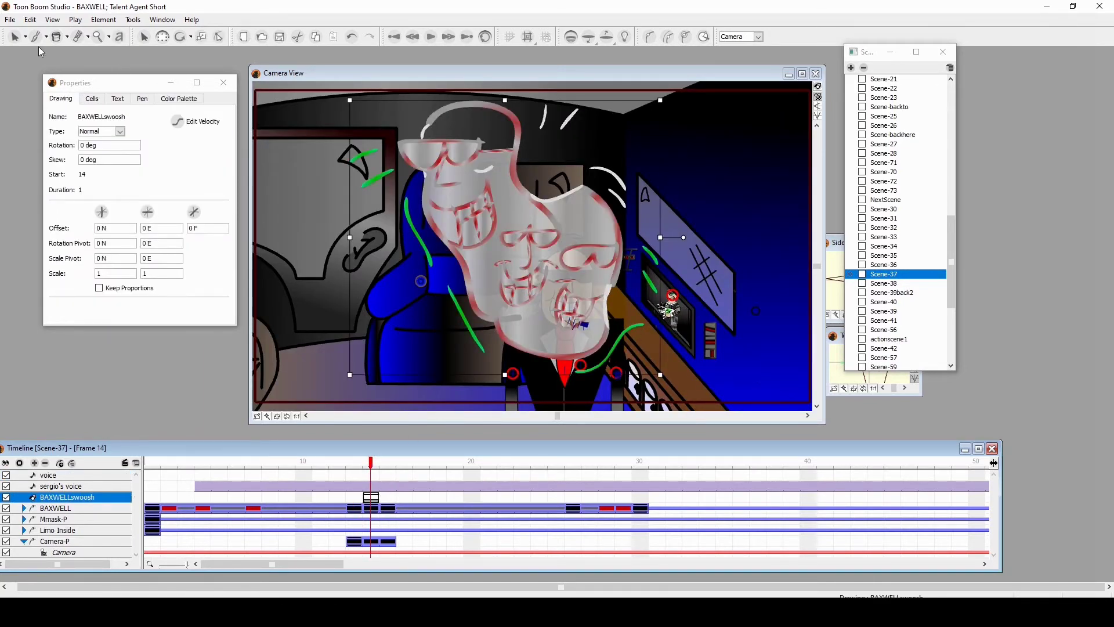
- With the field grid shown, select the BAXWELL peg and play Scene-37 to frame 30, then open Scene-38
{"action": "left_click", "coordinate": [15, 36]}
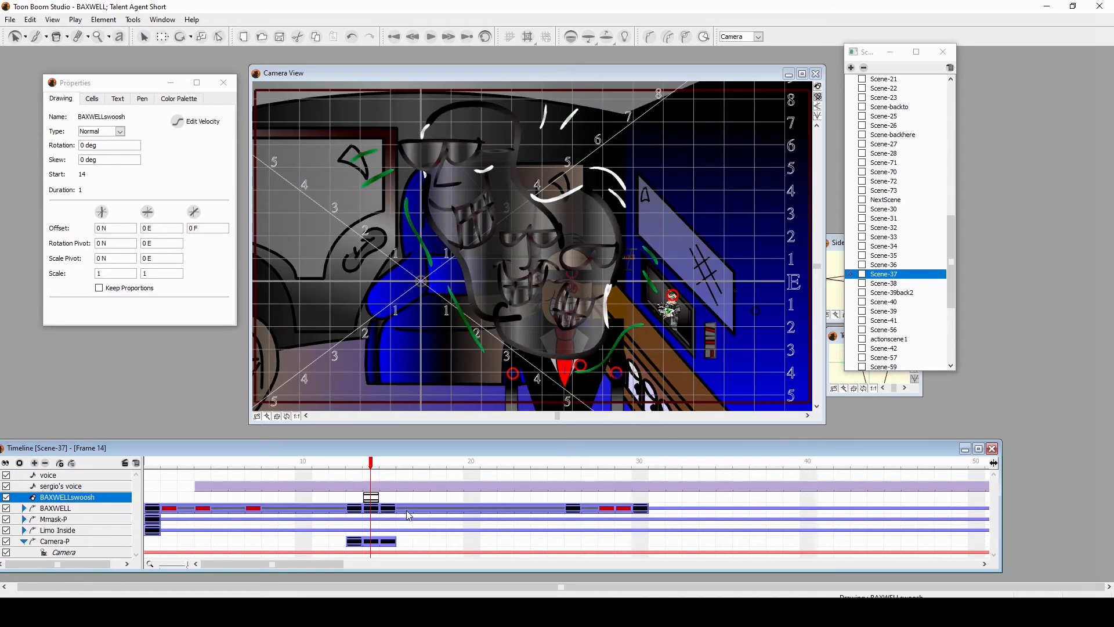
{"action": "mouse_move", "coordinate": [374, 478]}
{"action": "left_mouse_down"}
{"action": "mouse_move", "coordinate": [291, 471]}
{"action": "mouse_move", "coordinate": [385, 470]}
{"action": "mouse_move", "coordinate": [367, 495]}
{"action": "left_mouse_up"}
{"action": "left_click", "coordinate": [367, 511]}
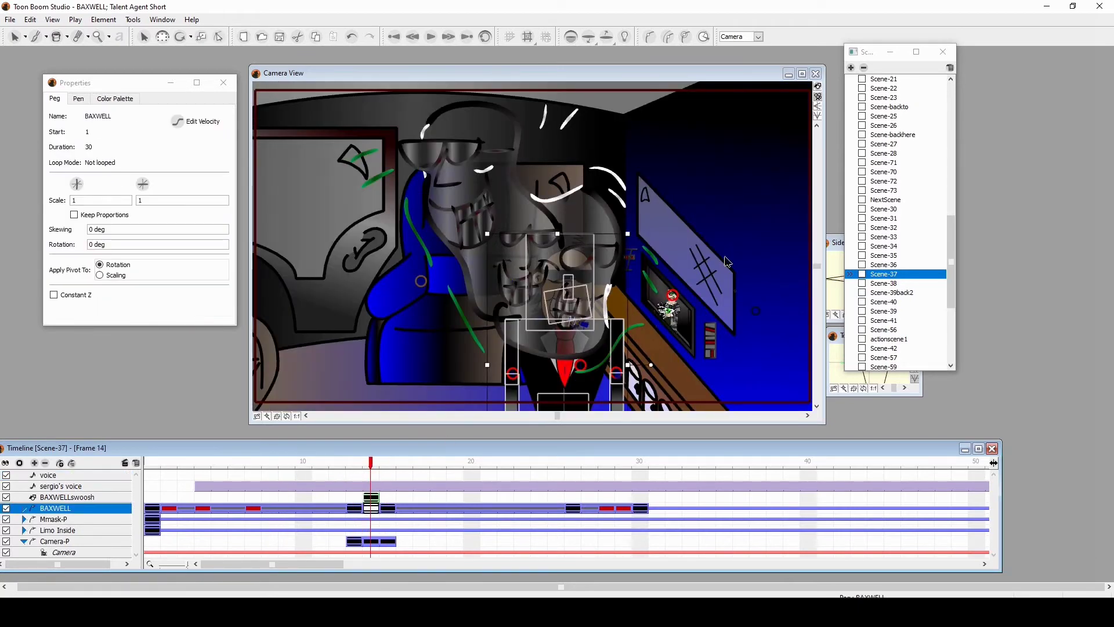
{"action": "left_click_drag", "start_coordinate": [375, 466], "coordinate": [1113, 516]}
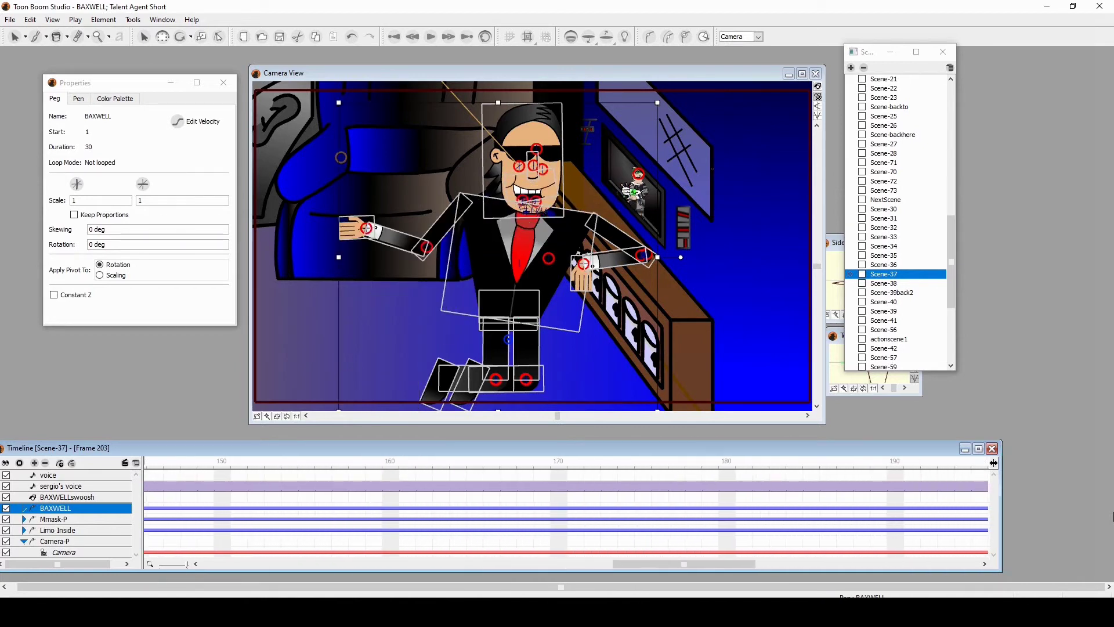
{"action": "left_click", "coordinate": [876, 284]}
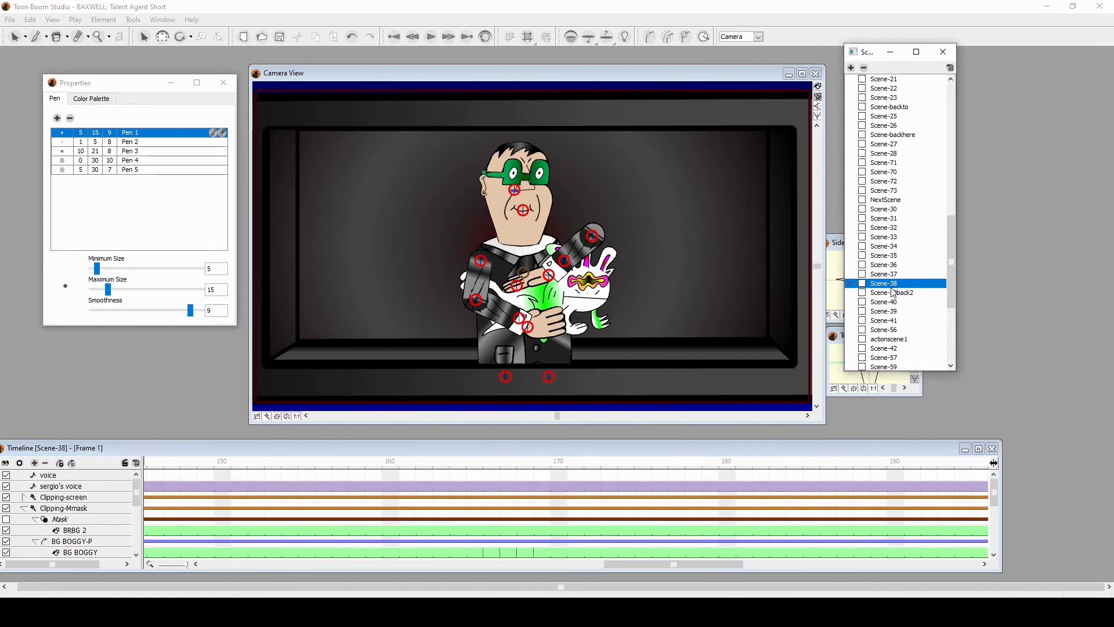
- View Scene-39back2, then scrub Scene-40 from the start past frame 52 to about frame 67
{"action": "left_click", "coordinate": [893, 292]}
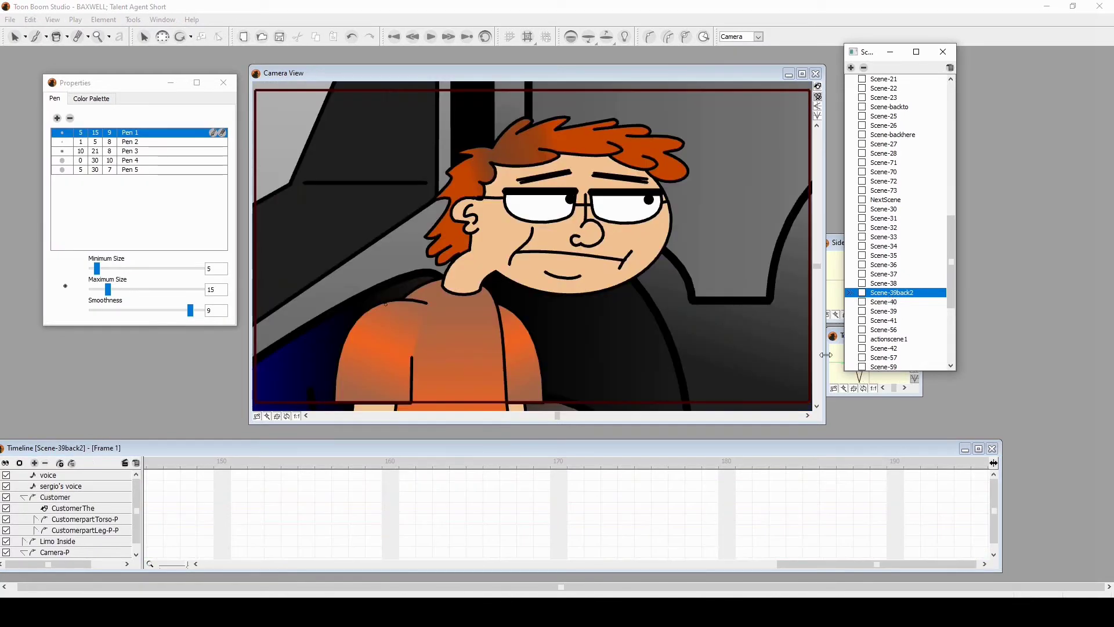
{"action": "left_click", "coordinate": [884, 303]}
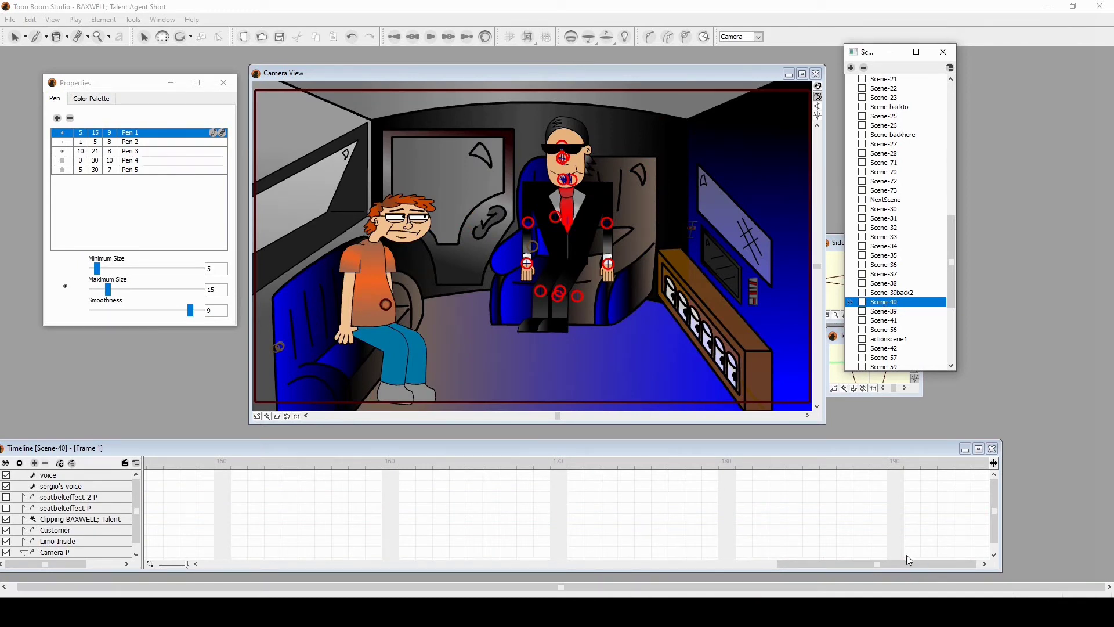
{"action": "left_click_drag", "start_coordinate": [899, 564], "coordinate": [212, 565]}
{"action": "left_click", "coordinate": [327, 552]}
{"action": "left_click_drag", "start_coordinate": [116, 467], "coordinate": [284, 516]}
{"action": "left_click_drag", "start_coordinate": [413, 460], "coordinate": [847, 396]}
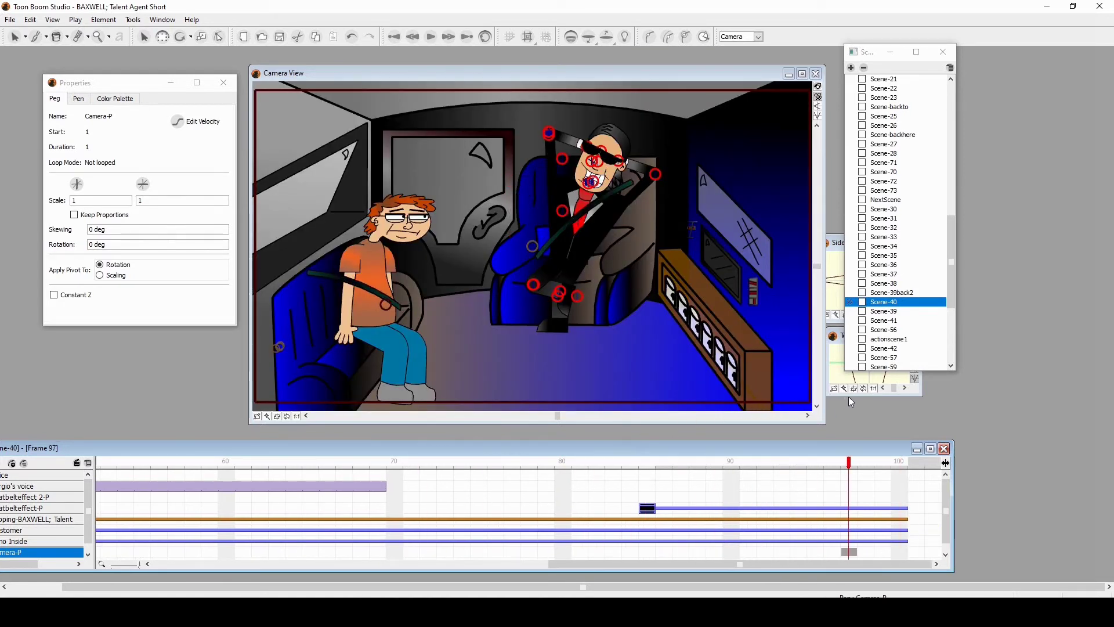
- Open Scene-39 and scrub the limo's drive along the road to the scene end
{"action": "left_click", "coordinate": [877, 312]}
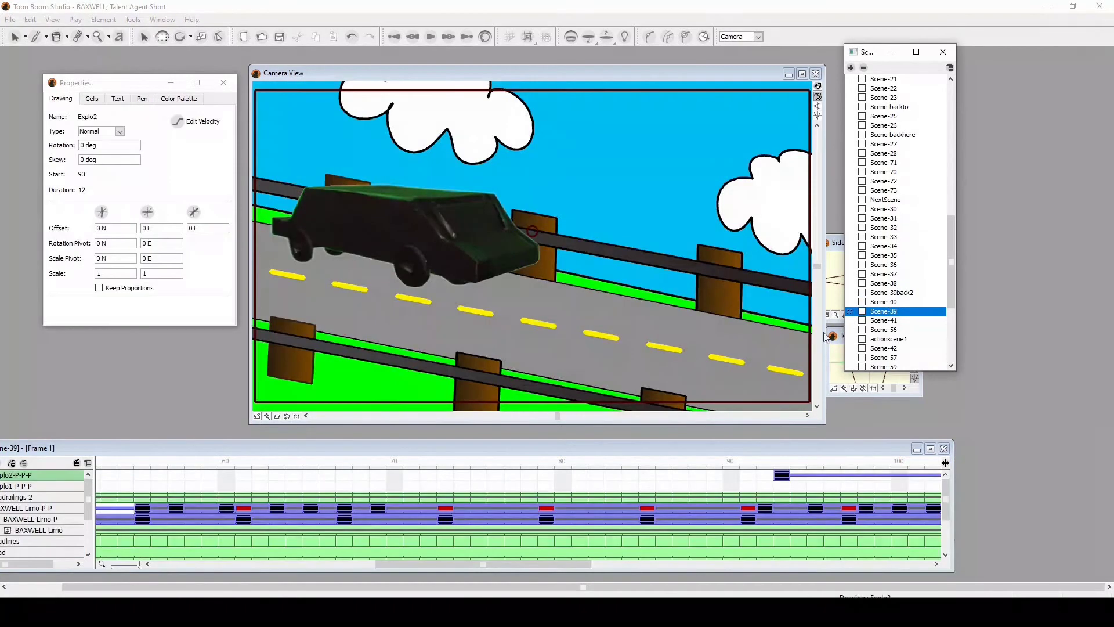
{"action": "left_click_drag", "start_coordinate": [448, 568], "coordinate": [169, 566]}
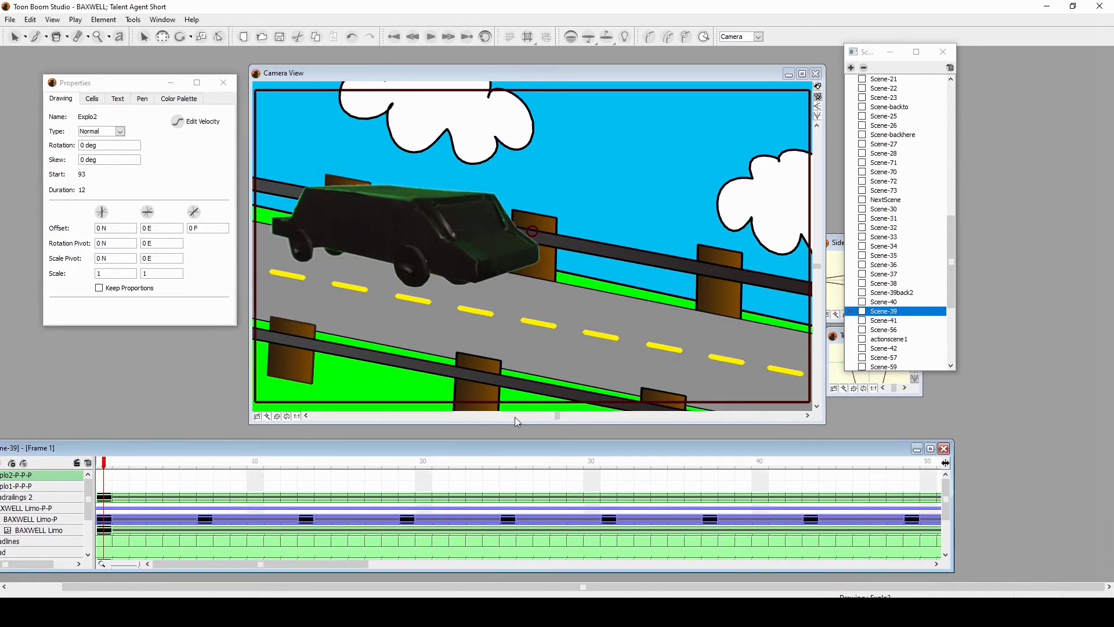
{"action": "left_click_drag", "start_coordinate": [113, 463], "coordinate": [935, 485]}
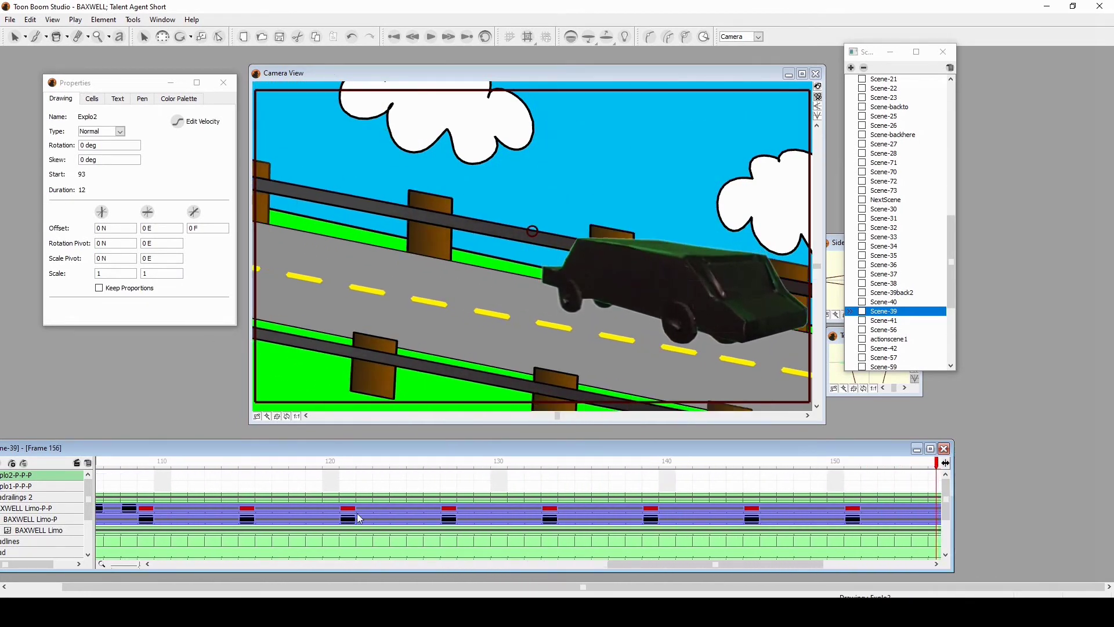
{"action": "mouse_move", "coordinate": [269, 466]}
{"action": "left_mouse_down"}
{"action": "mouse_move", "coordinate": [701, 473]}
{"action": "mouse_move", "coordinate": [970, 506]}
{"action": "mouse_move", "coordinate": [614, 464]}
{"action": "mouse_move", "coordinate": [98, 464]}
{"action": "left_mouse_up"}
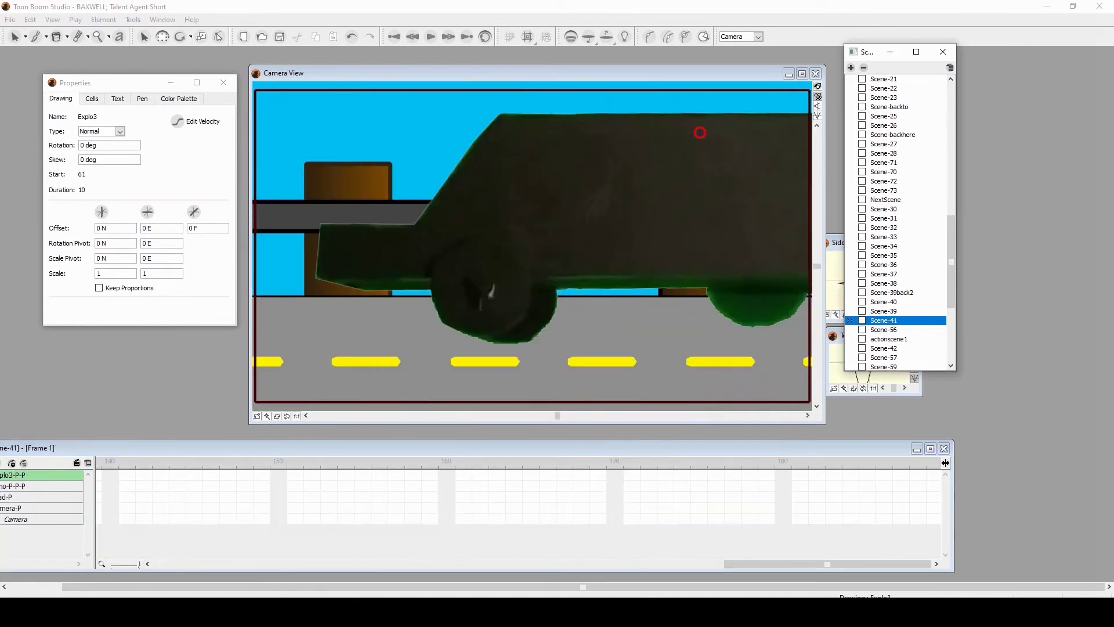
- Open Scene-56 and preview its LimoSpin animation
{"action": "left_click_drag", "start_coordinate": [835, 559], "coordinate": [179, 552]}
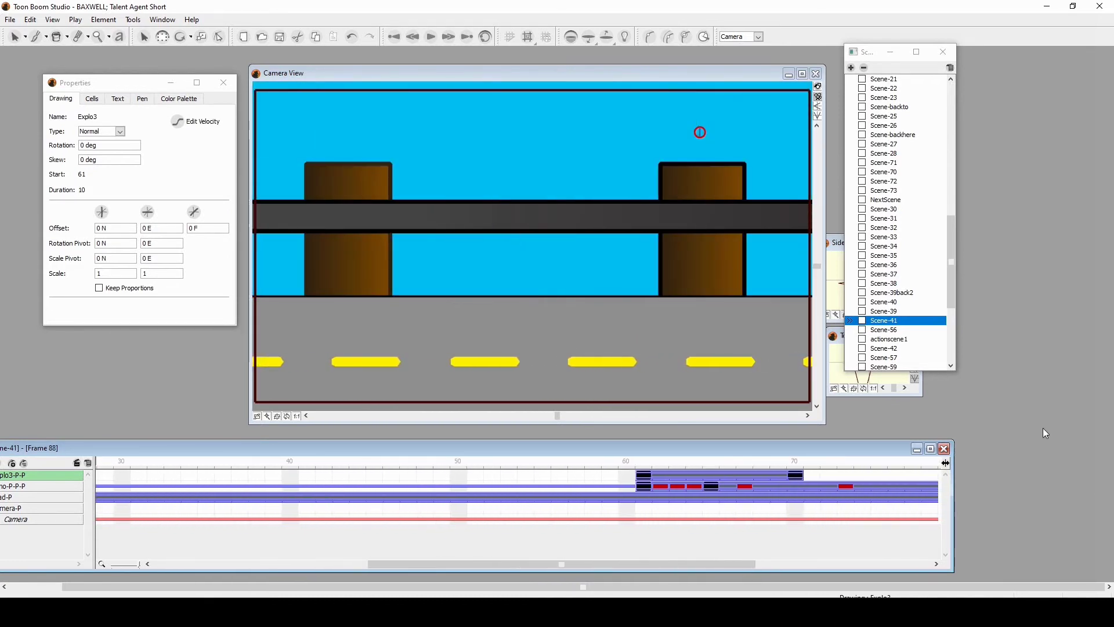
{"action": "left_click", "coordinate": [898, 329]}
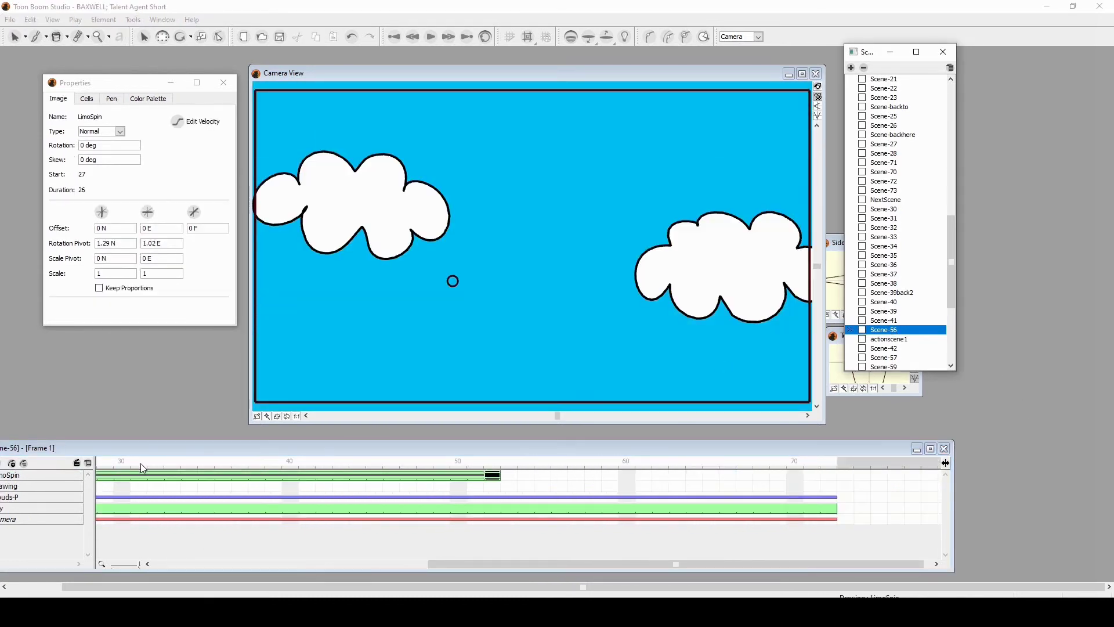
{"action": "left_click_drag", "start_coordinate": [141, 463], "coordinate": [98, 463]}
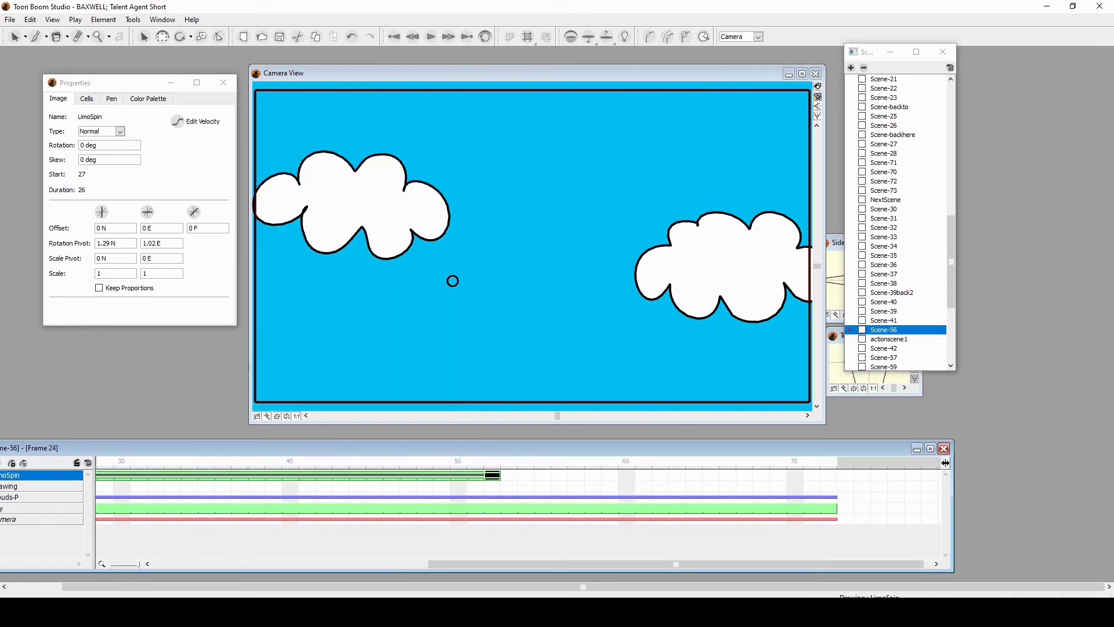
- Open actionscene1 inside the car and scrub it to frame 27
{"action": "left_click", "coordinate": [898, 340]}
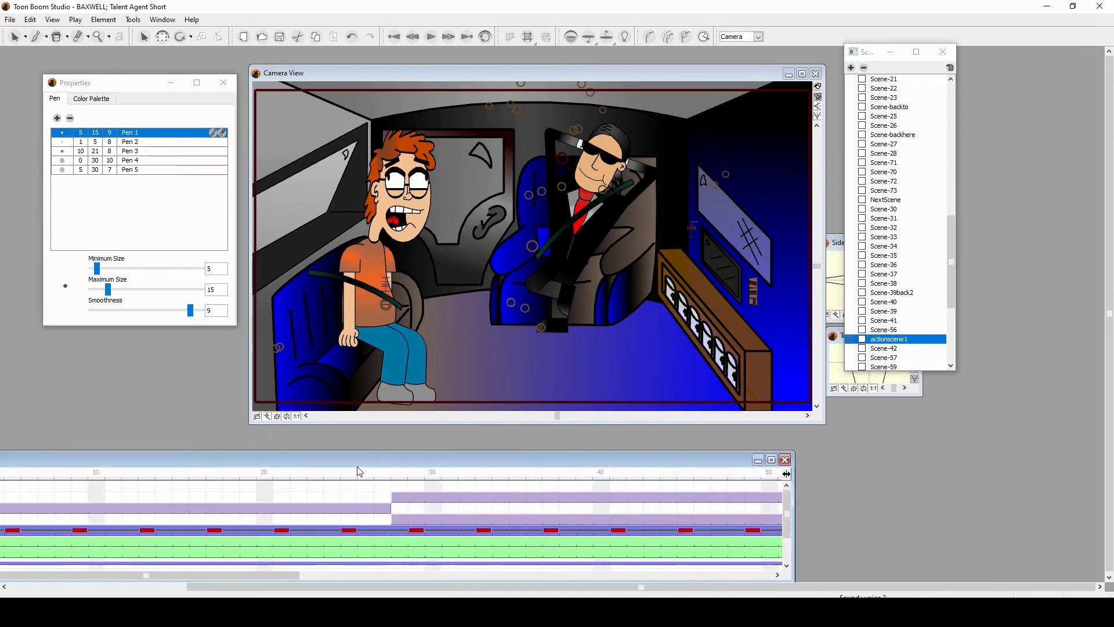
{"action": "left_click_drag", "start_coordinate": [246, 506], "coordinate": [949, 583]}
- Open Scene-57, show the coloured building via the Drawing layer, play it, then open Scene-59
{"action": "double_click", "coordinate": [883, 358]}
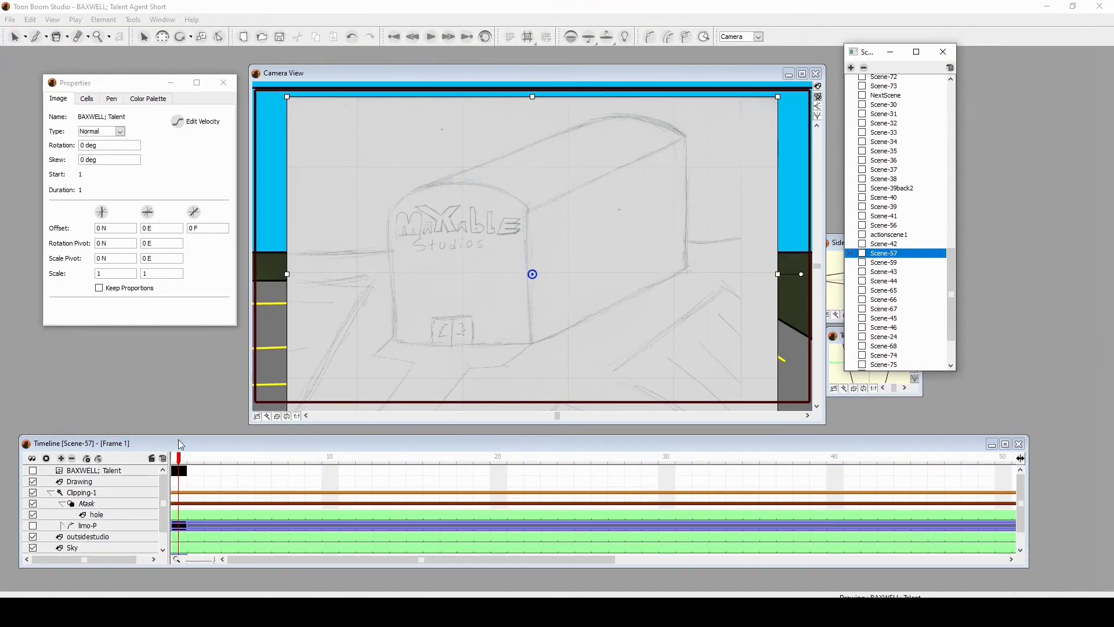
{"action": "left_click", "coordinate": [178, 485]}
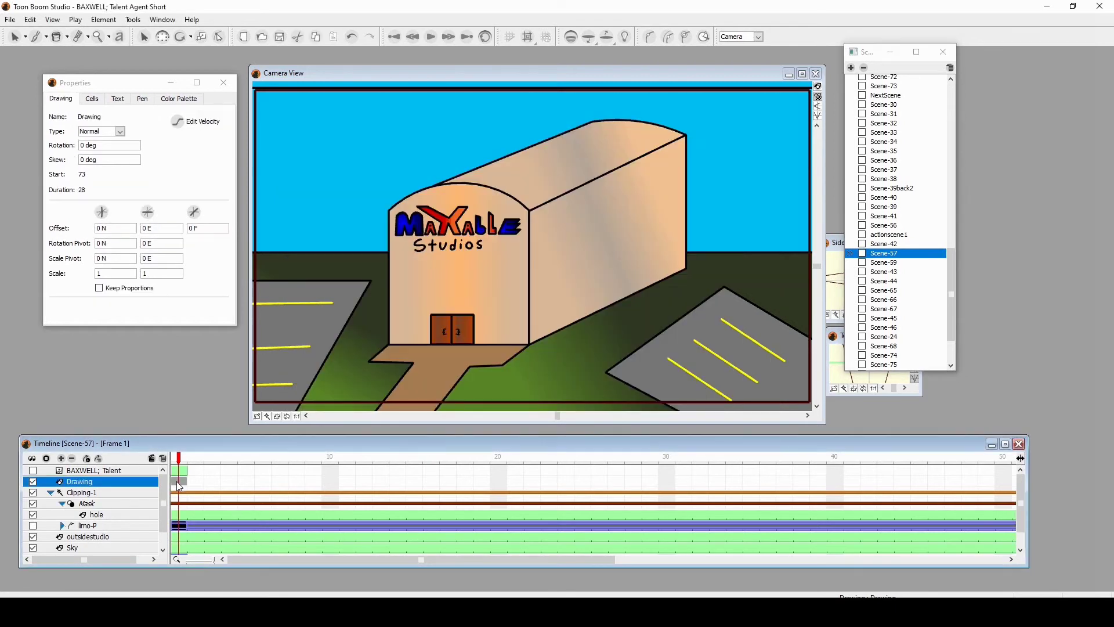
{"action": "left_click_drag", "start_coordinate": [454, 446], "coordinate": [425, 442]}
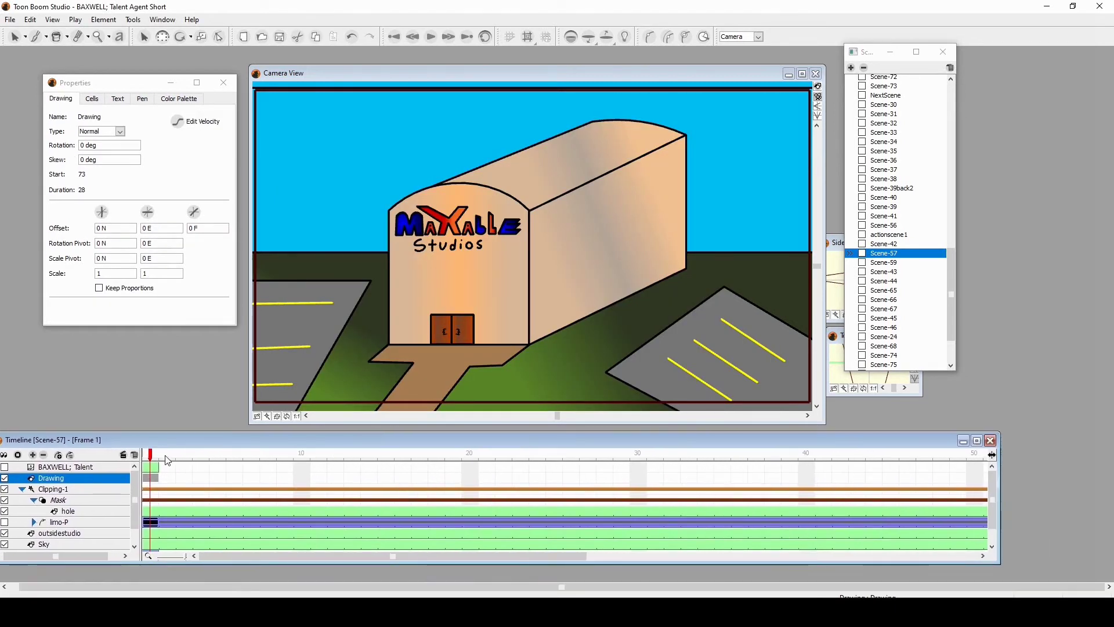
{"action": "key", "text": "Return"}
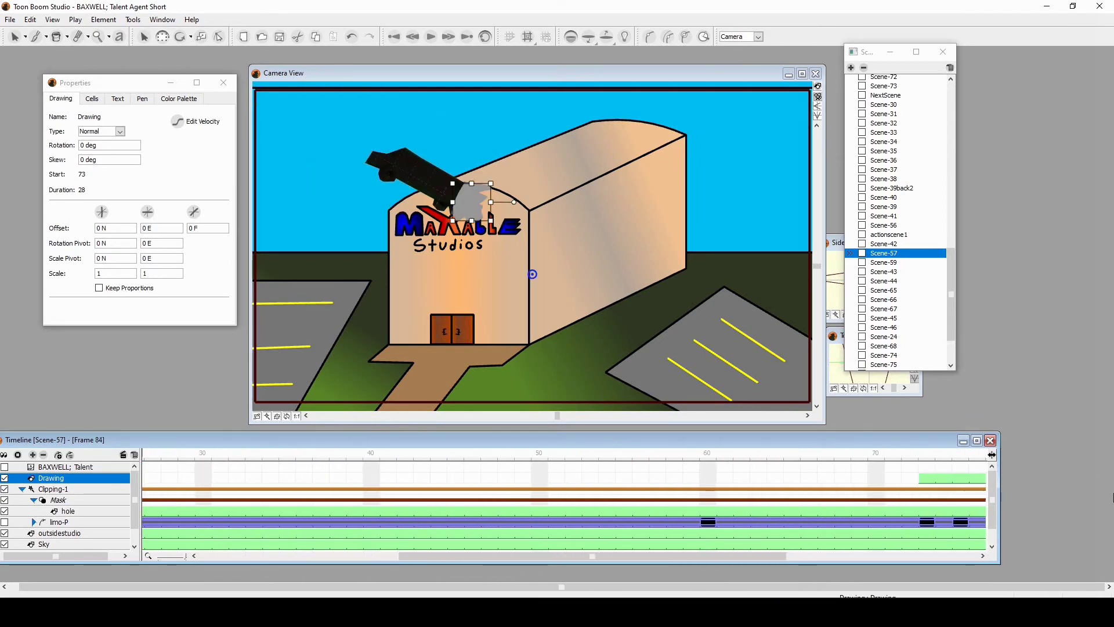
{"action": "left_click", "coordinate": [898, 264]}
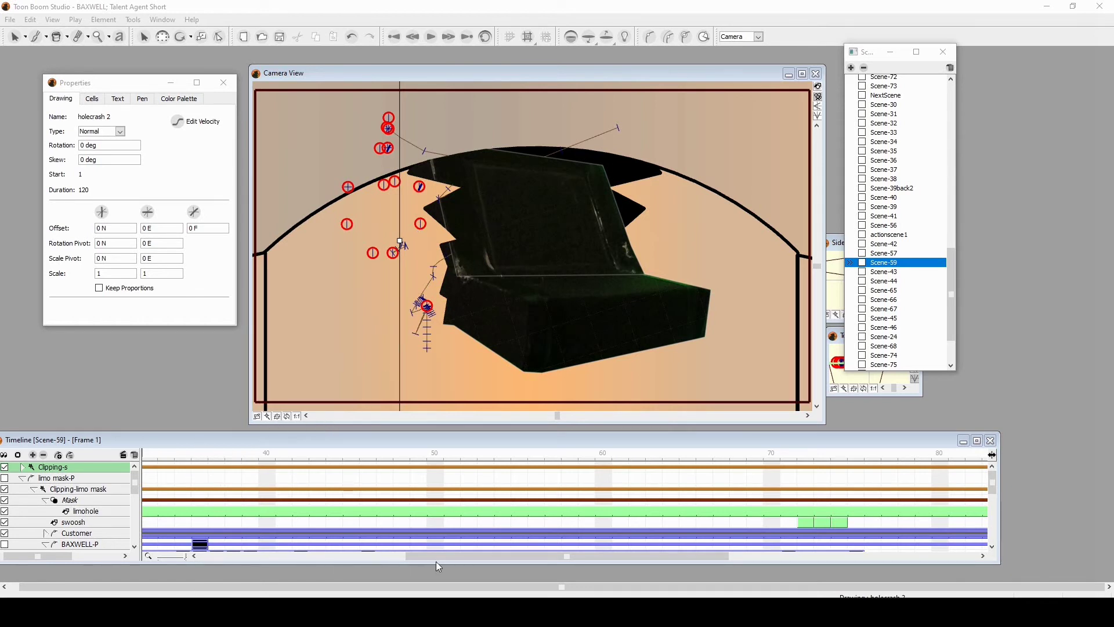
- Bring the timeline back on screen and scrub Scene-59 from frame 20 through past its end
{"action": "left_click_drag", "start_coordinate": [437, 556], "coordinate": [168, 558]}
{"action": "left_click_drag", "start_coordinate": [152, 455], "coordinate": [175, 459]}
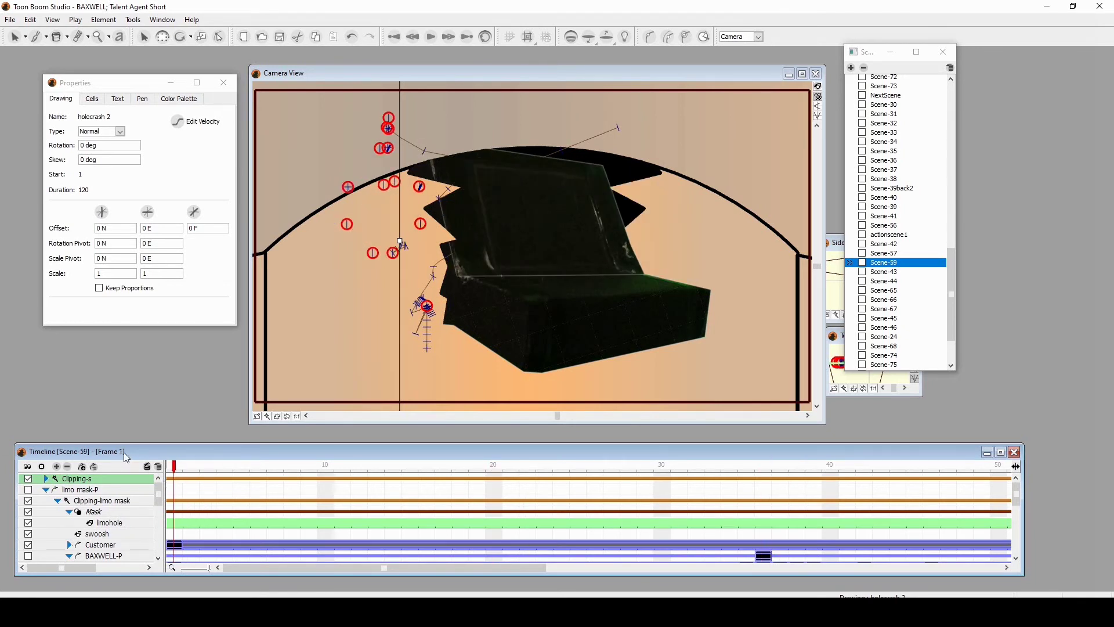
{"action": "left_click_drag", "start_coordinate": [183, 477], "coordinate": [138, 490]}
{"action": "scroll", "coordinate": [420, 243], "scroll_direction": "up", "scroll_amount": 2}
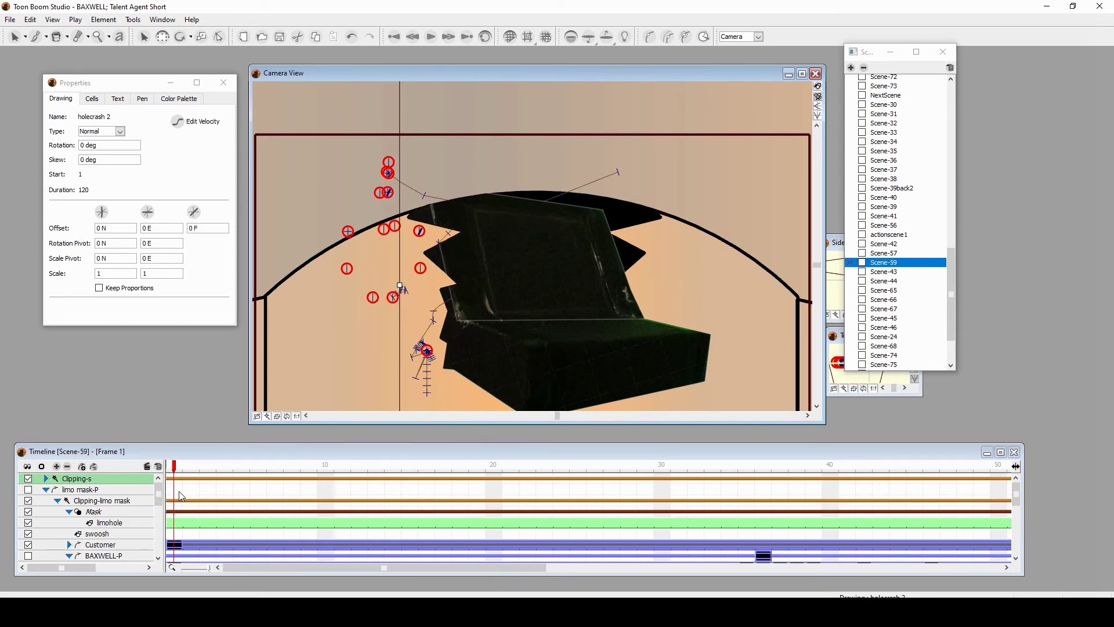
{"action": "left_click_drag", "start_coordinate": [181, 496], "coordinate": [157, 492]}
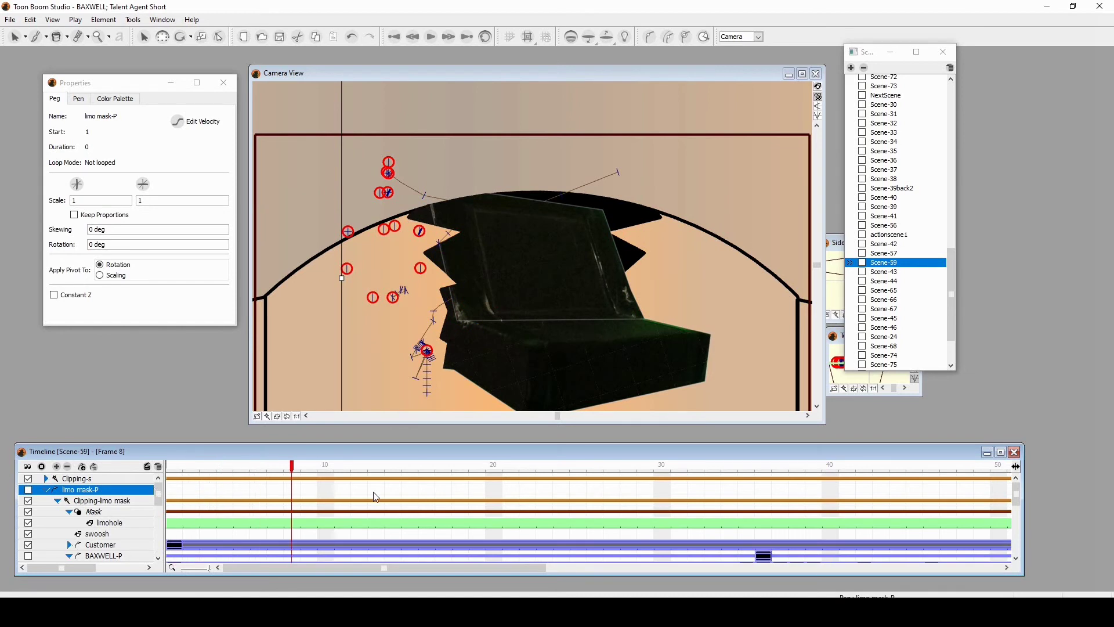
{"action": "left_click_drag", "start_coordinate": [376, 498], "coordinate": [1030, 479]}
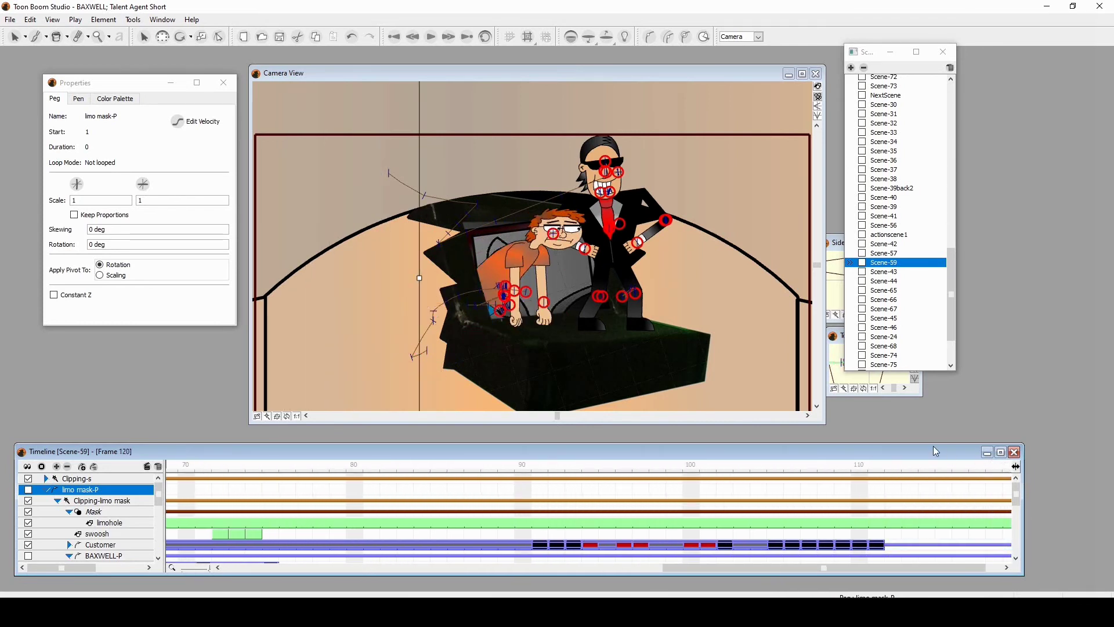
{"action": "left_click_drag", "start_coordinate": [923, 469], "coordinate": [1033, 469]}
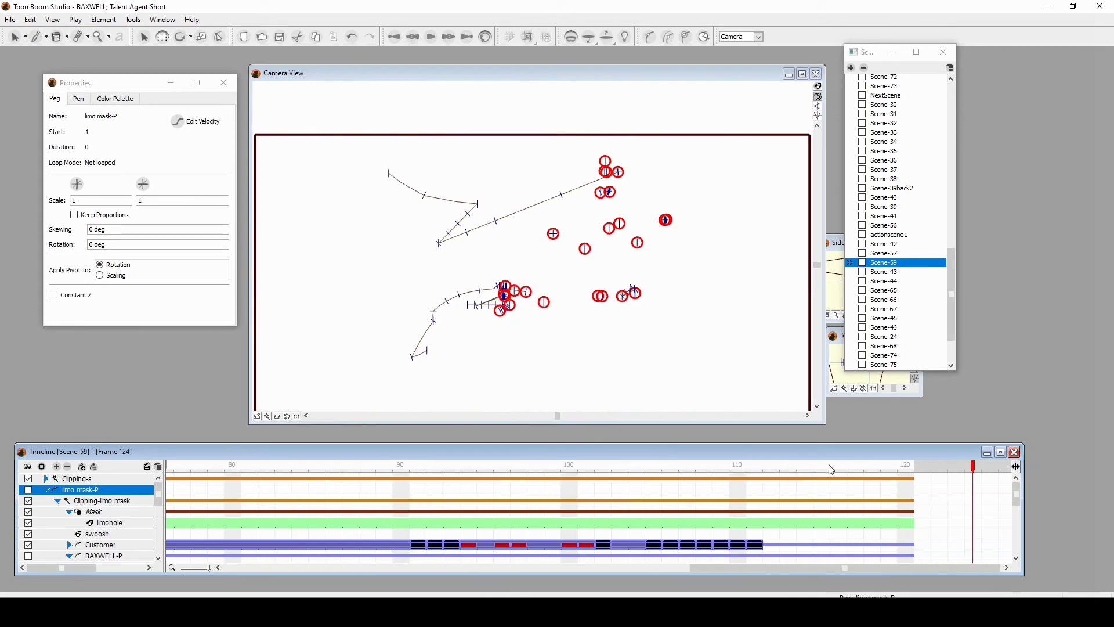
- Scrub Scene-59 back from frame 94 to frame 1, then open Scene-43
{"action": "left_click", "coordinate": [475, 520]}
{"action": "left_click_drag", "start_coordinate": [474, 520], "coordinate": [58, 540]}
{"action": "left_click_drag", "start_coordinate": [573, 489], "coordinate": [42, 479]}
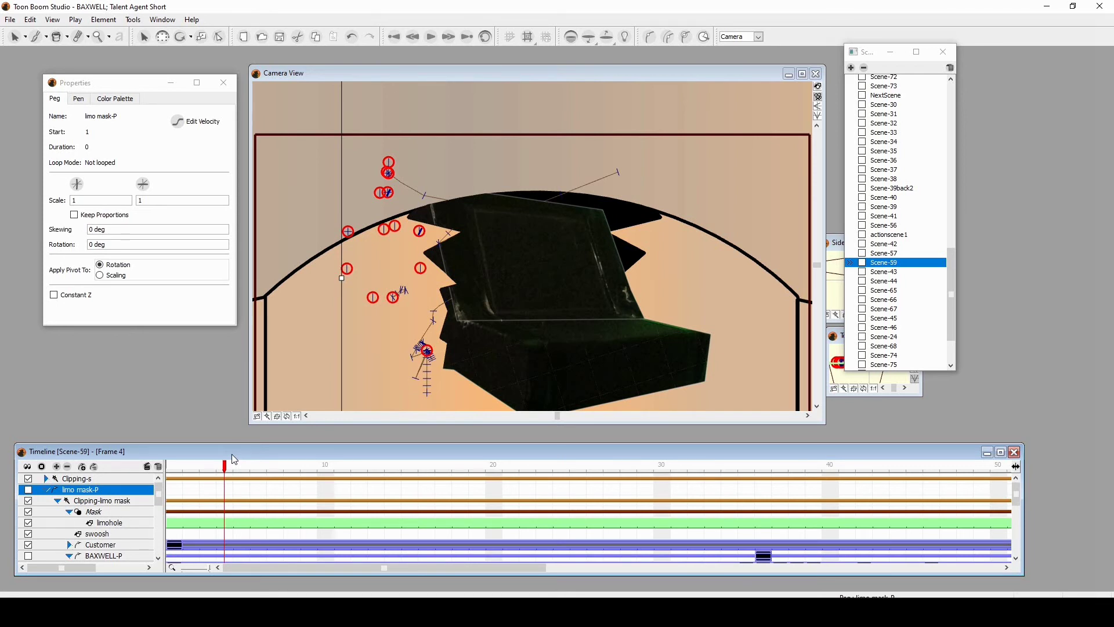
{"action": "left_click_drag", "start_coordinate": [232, 455], "coordinate": [361, 462]}
{"action": "left_click_drag", "start_coordinate": [195, 504], "coordinate": [174, 503]}
{"action": "left_click", "coordinate": [891, 273]}
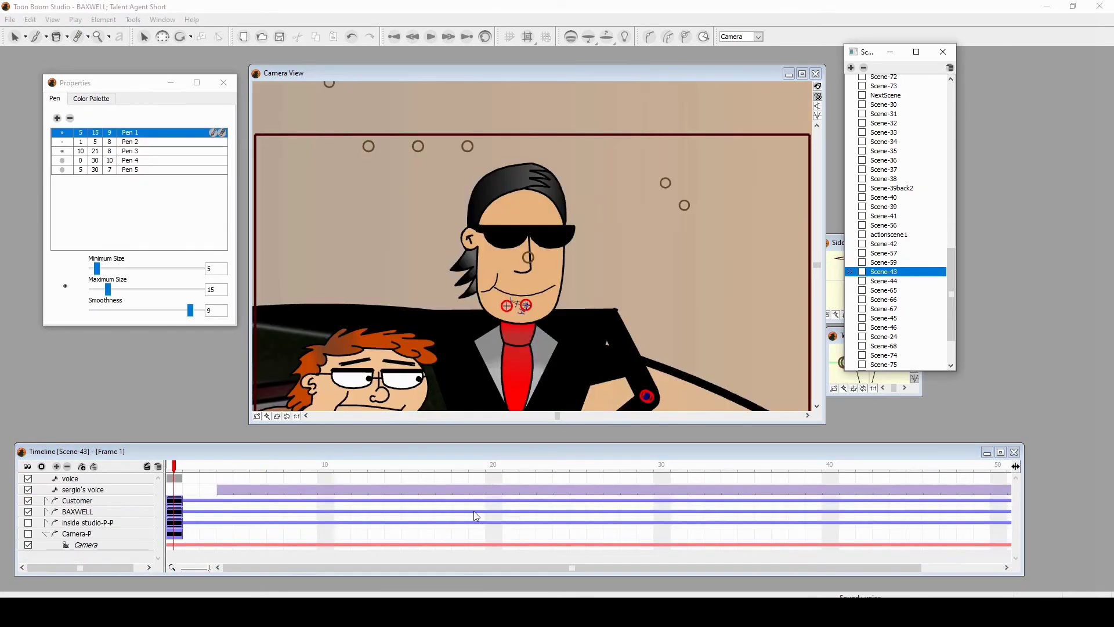
- Play back Scene-43 to frame 45, then open and play Scene-44 outside the office
{"action": "left_click_drag", "start_coordinate": [207, 454], "coordinate": [188, 463]}
{"action": "key", "text": "Return"}
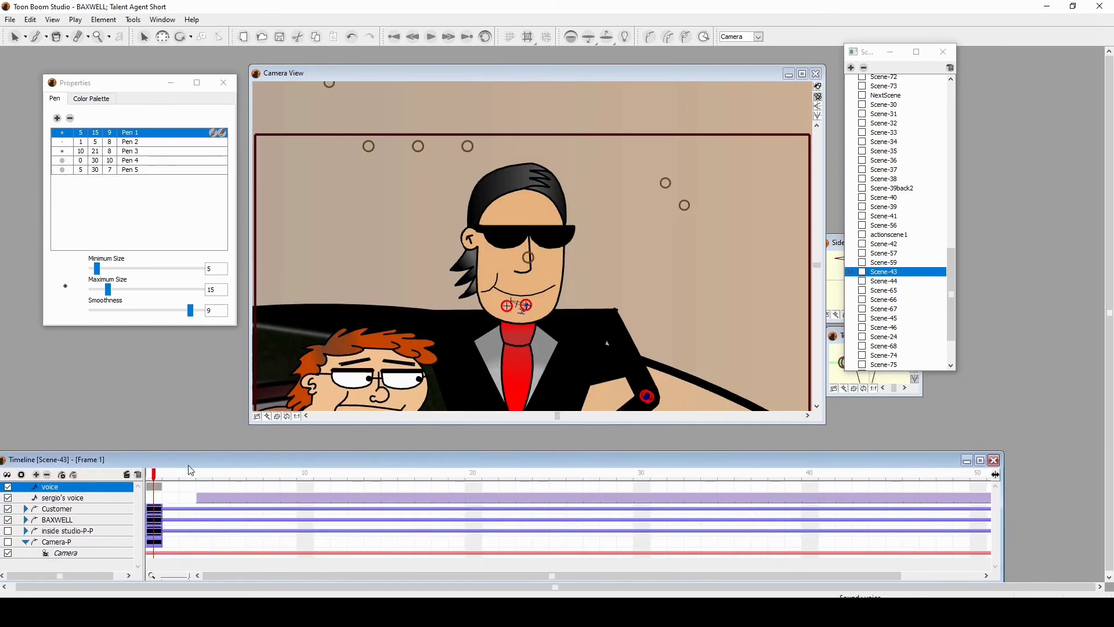
{"action": "left_click", "coordinate": [683, 512]}
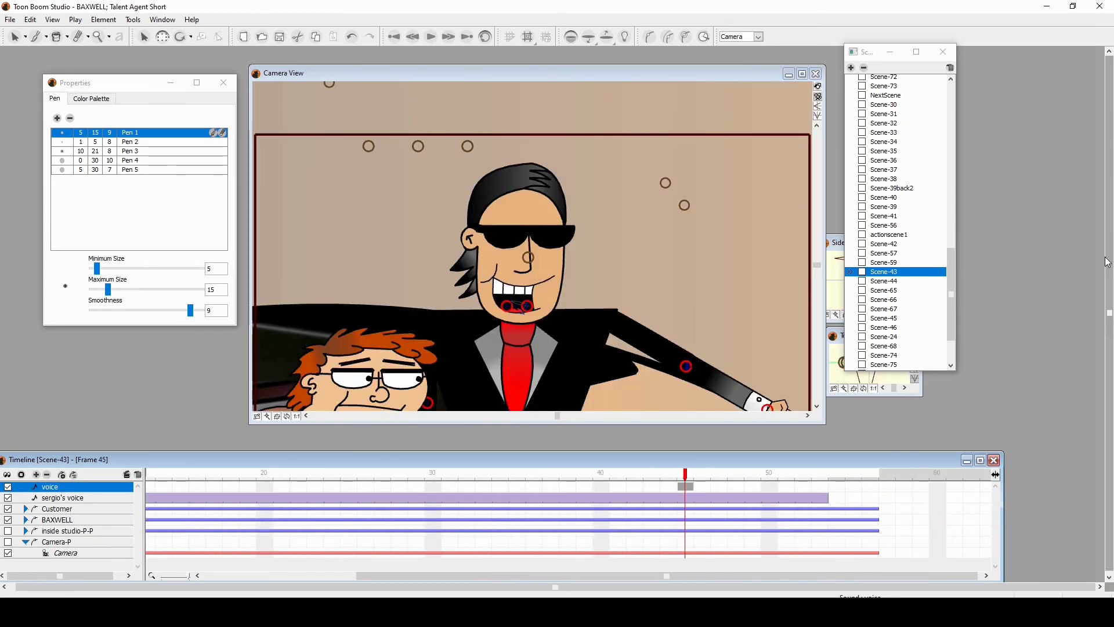
{"action": "left_click", "coordinate": [894, 281]}
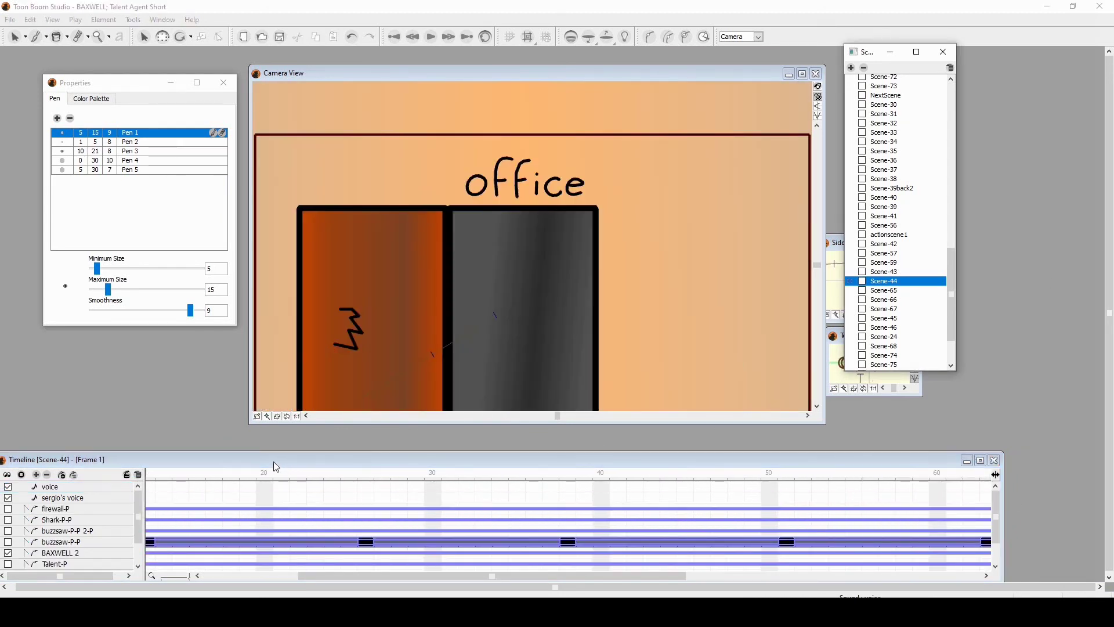
{"action": "left_click", "coordinate": [133, 485]}
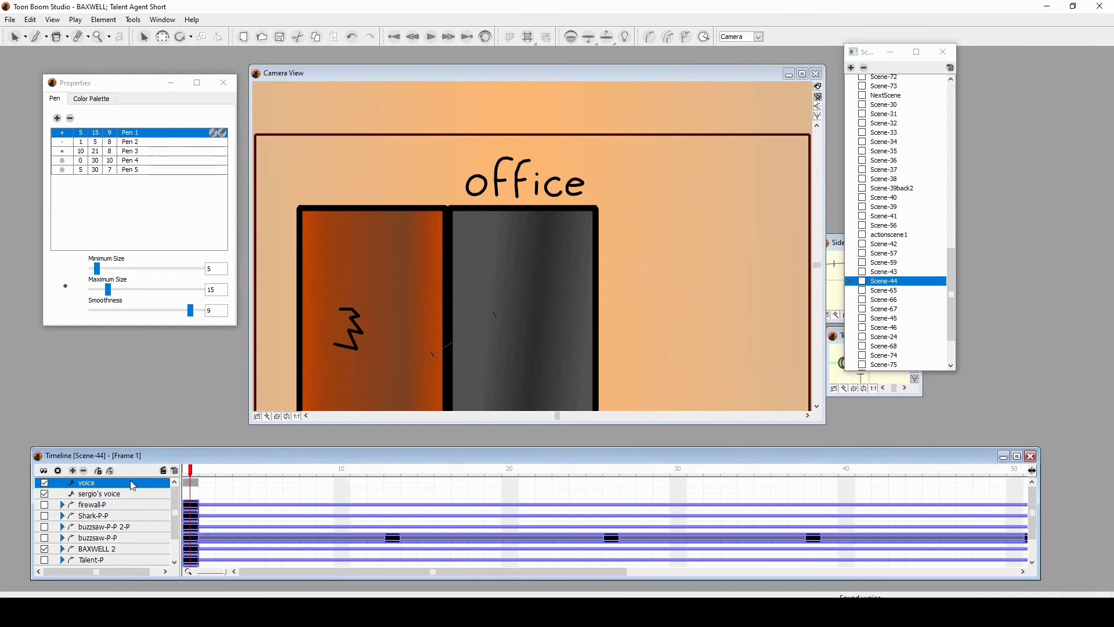
{"action": "key", "text": "Return"}
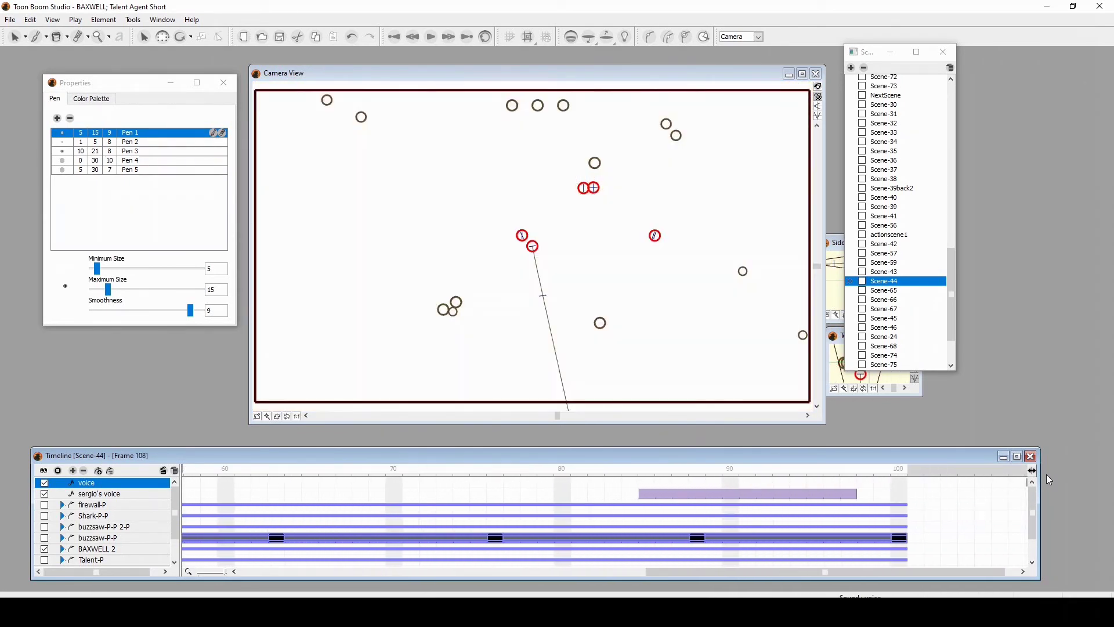
- Open Scene-65, scrub it to frame 75, then open Scene-67
{"action": "left_click", "coordinate": [892, 283]}
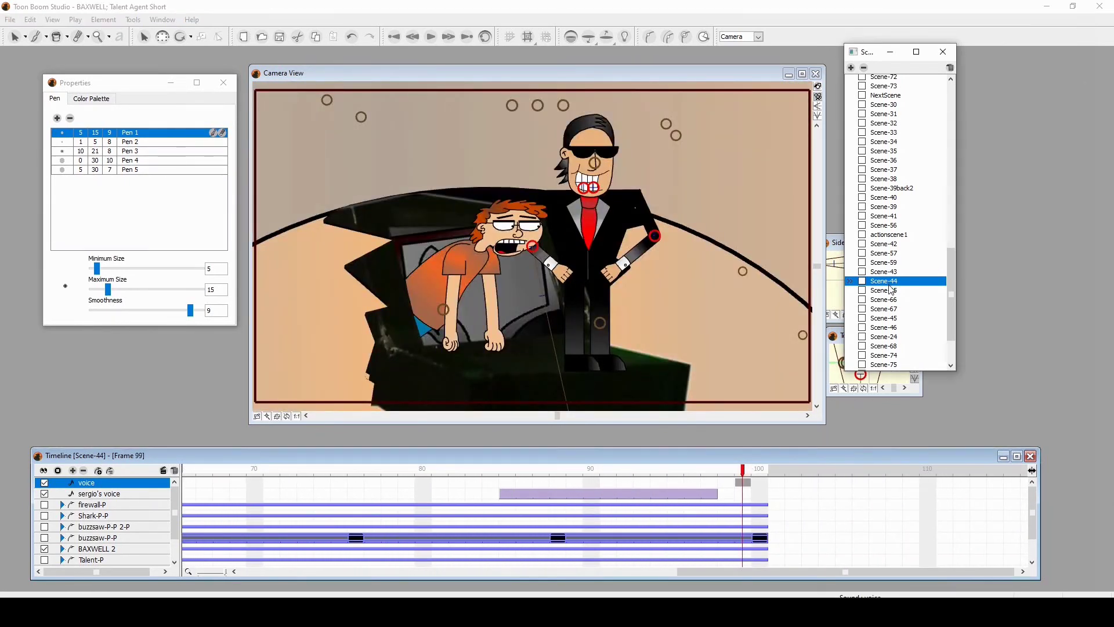
{"action": "left_click", "coordinate": [891, 293]}
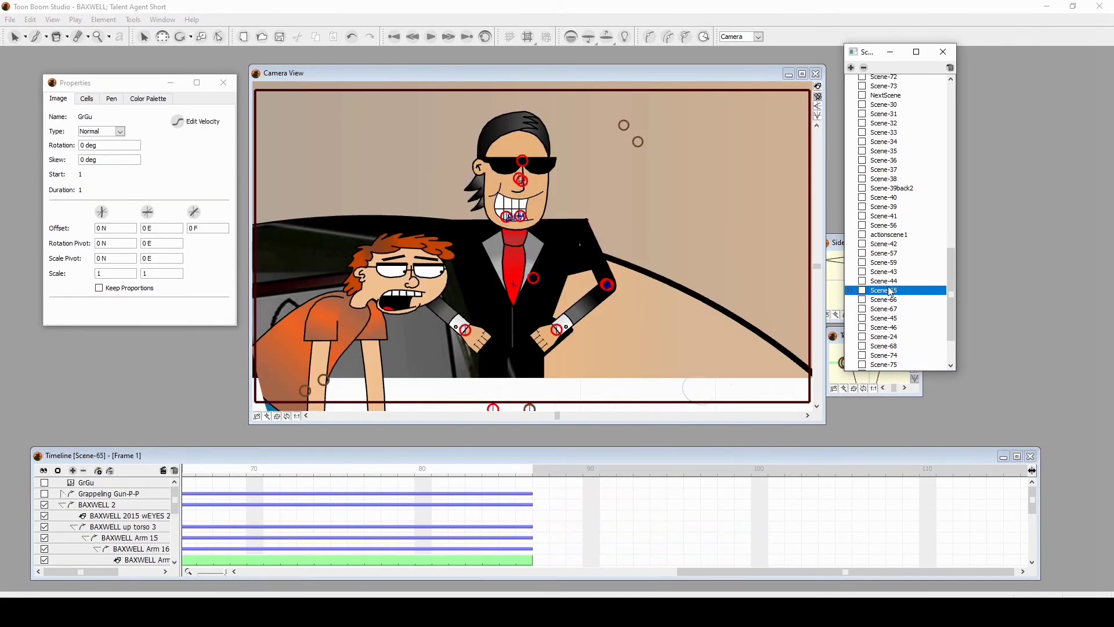
{"action": "mouse_move", "coordinate": [419, 470]}
{"action": "left_mouse_down"}
{"action": "mouse_move", "coordinate": [186, 470]}
{"action": "mouse_move", "coordinate": [426, 470]}
{"action": "left_mouse_up"}
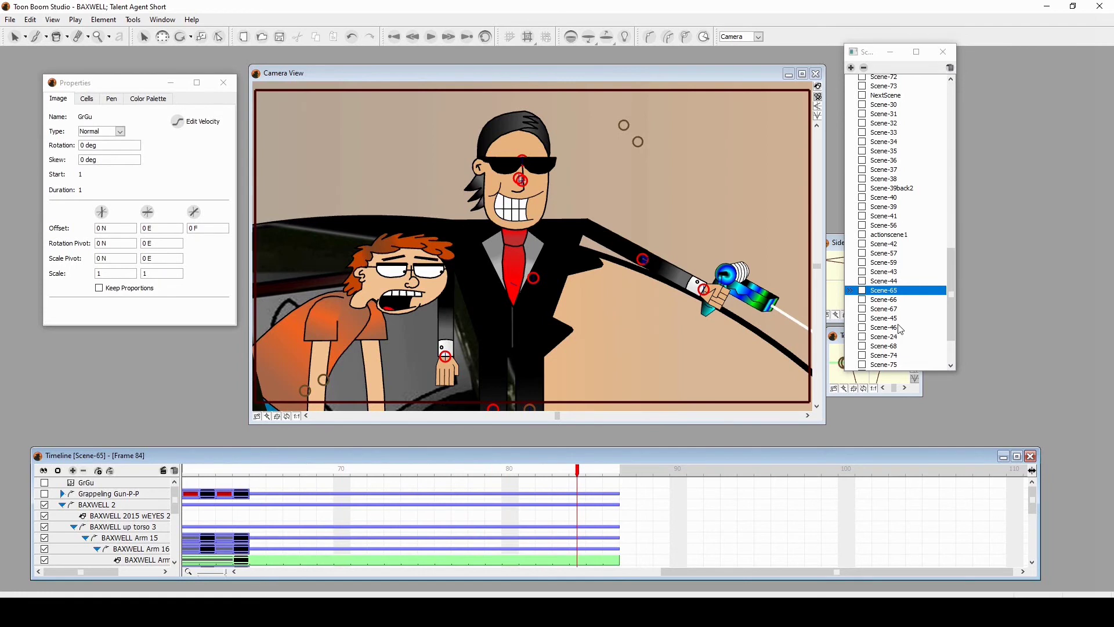
{"action": "left_click", "coordinate": [894, 309]}
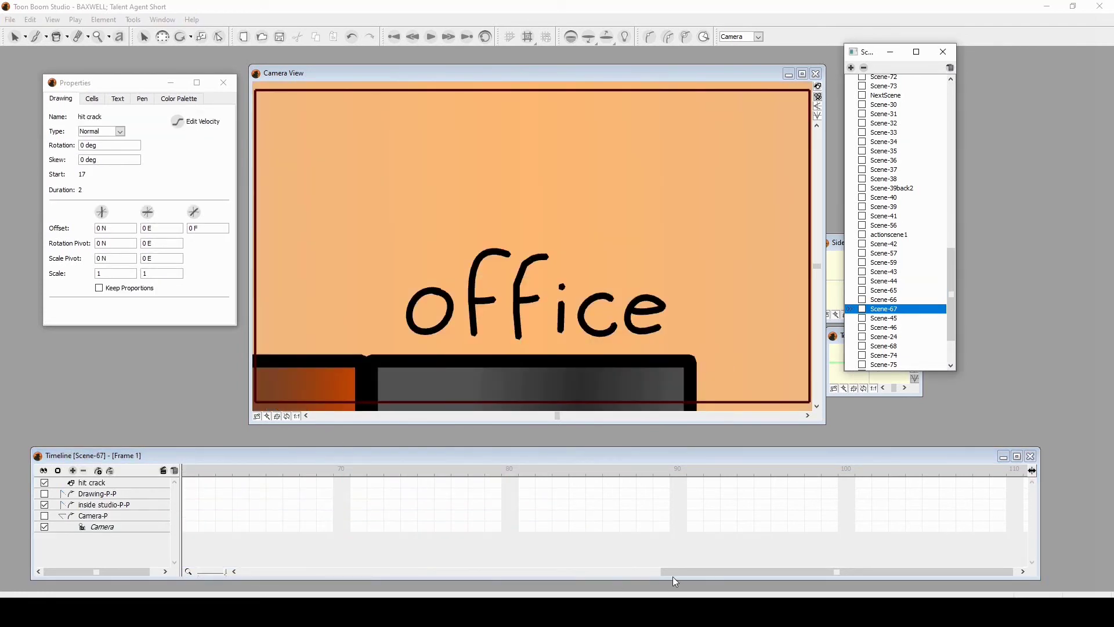
- Play Scene-67's animation, then open Scene-46
{"action": "left_click", "coordinate": [612, 571]}
{"action": "left_click_drag", "start_coordinate": [247, 465], "coordinate": [270, 472]}
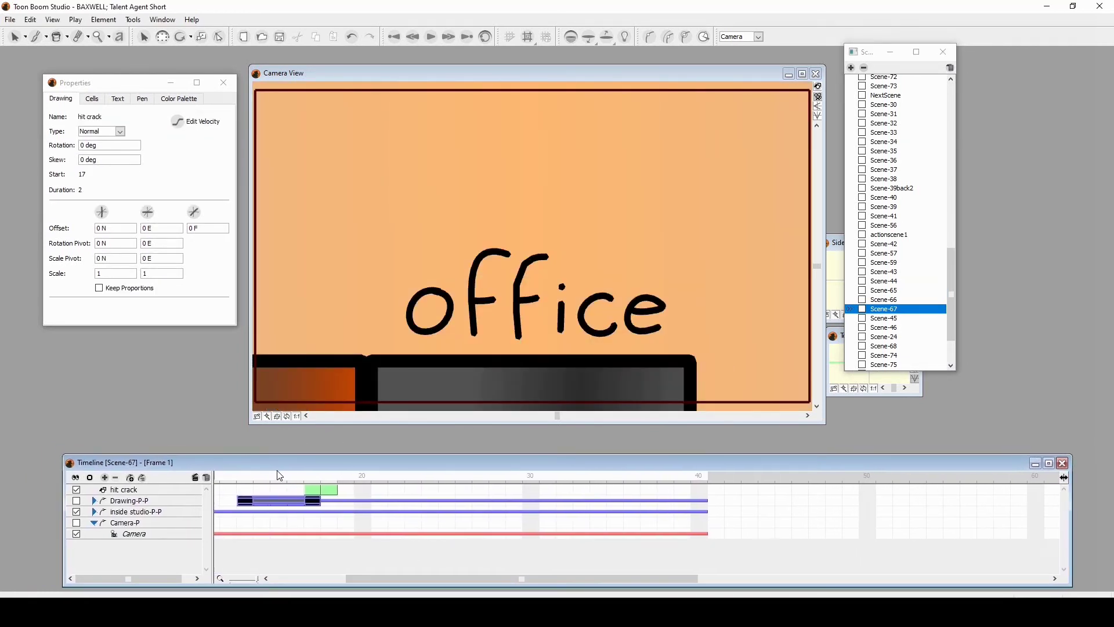
{"action": "key", "text": "Return"}
{"action": "left_click", "coordinate": [899, 328]}
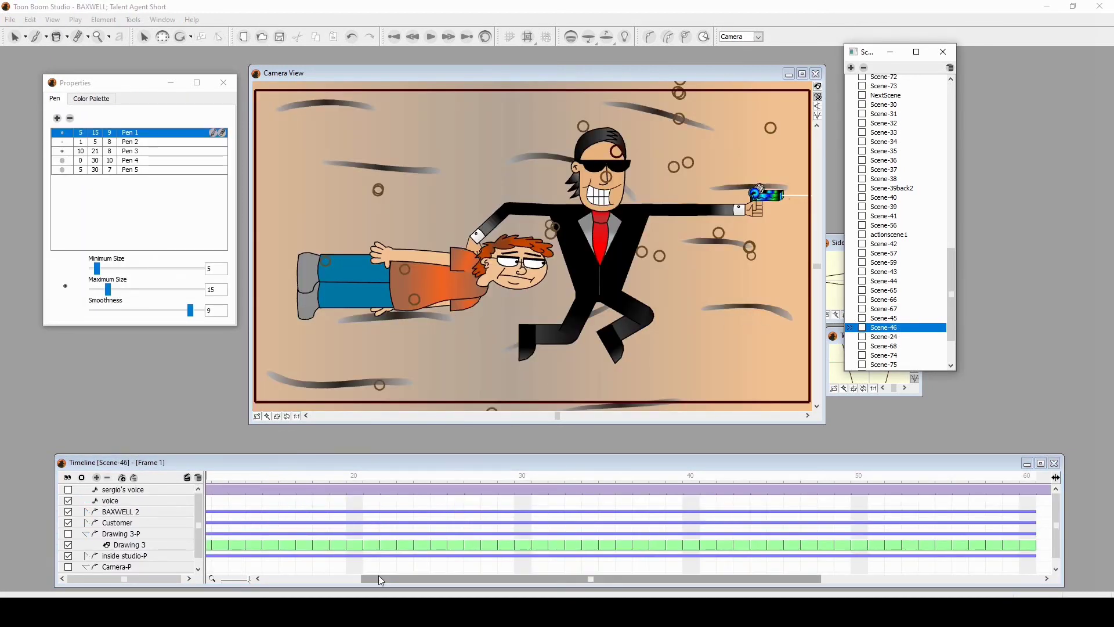
{"action": "left_click_drag", "start_coordinate": [378, 579], "coordinate": [259, 584]}
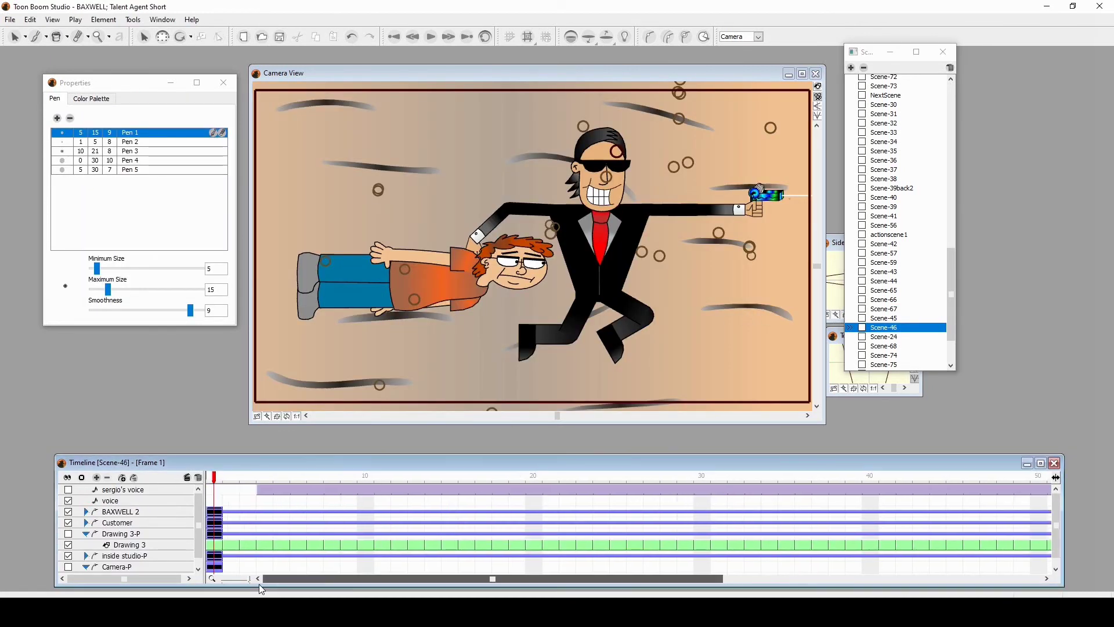
- Open Scene-24 and loop-play its door opening from frame 15, then open Scene-68
{"action": "left_click", "coordinate": [891, 338]}
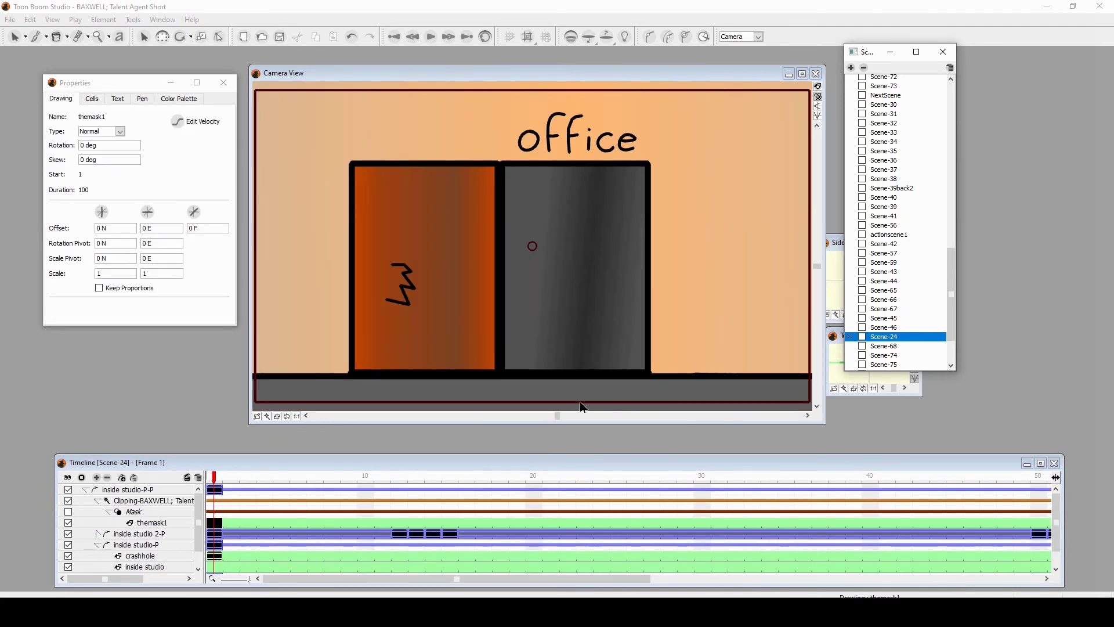
{"action": "left_click_drag", "start_coordinate": [231, 473], "coordinate": [399, 537]}
{"action": "left_click", "coordinate": [416, 535]}
{"action": "left_click", "coordinate": [456, 535]}
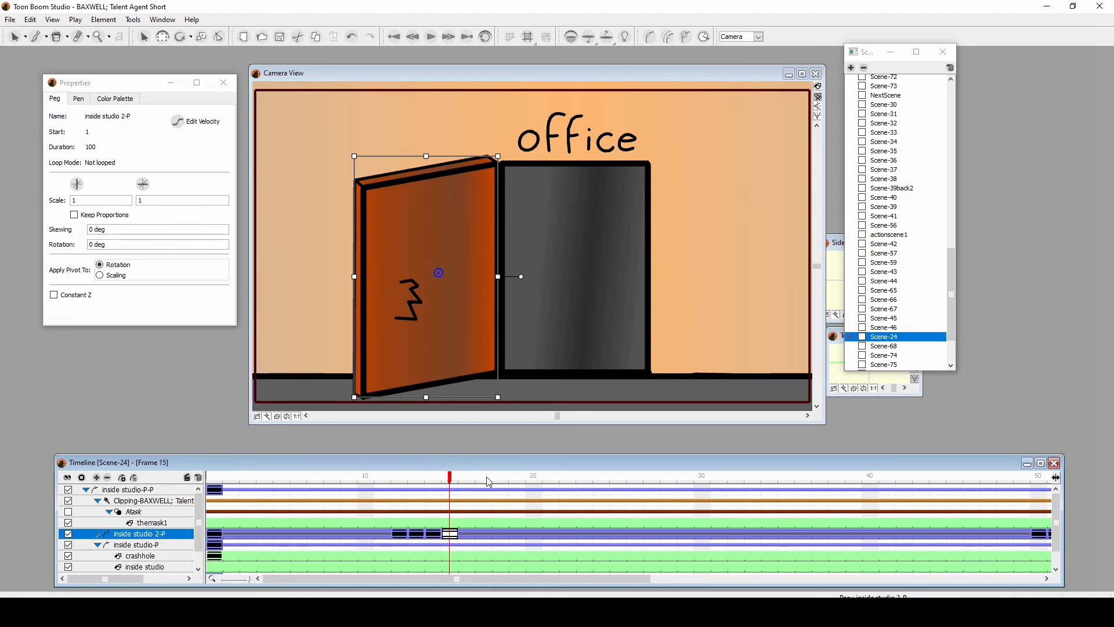
{"action": "key", "text": "Return"}
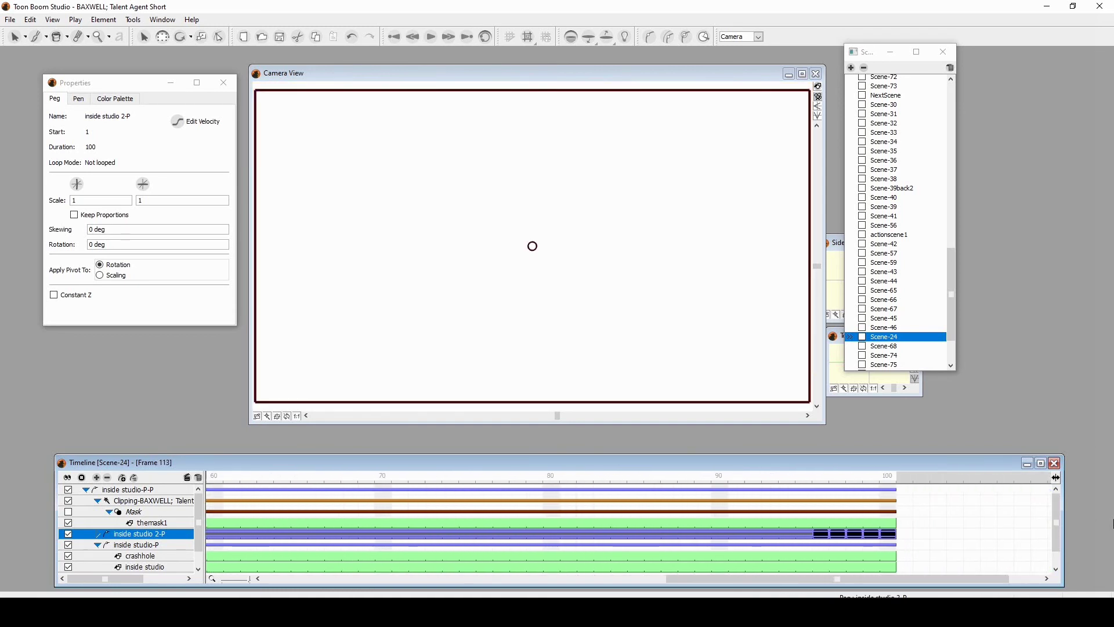
{"action": "scroll", "coordinate": [902, 326], "scroll_direction": "down", "scroll_amount": 3}
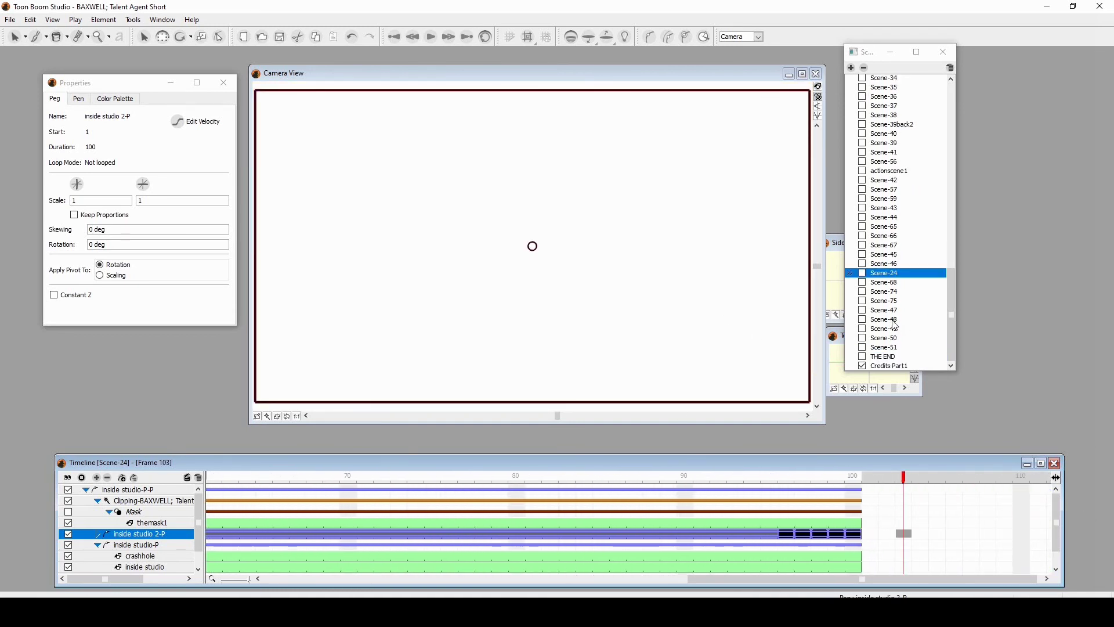
{"action": "left_click", "coordinate": [895, 286]}
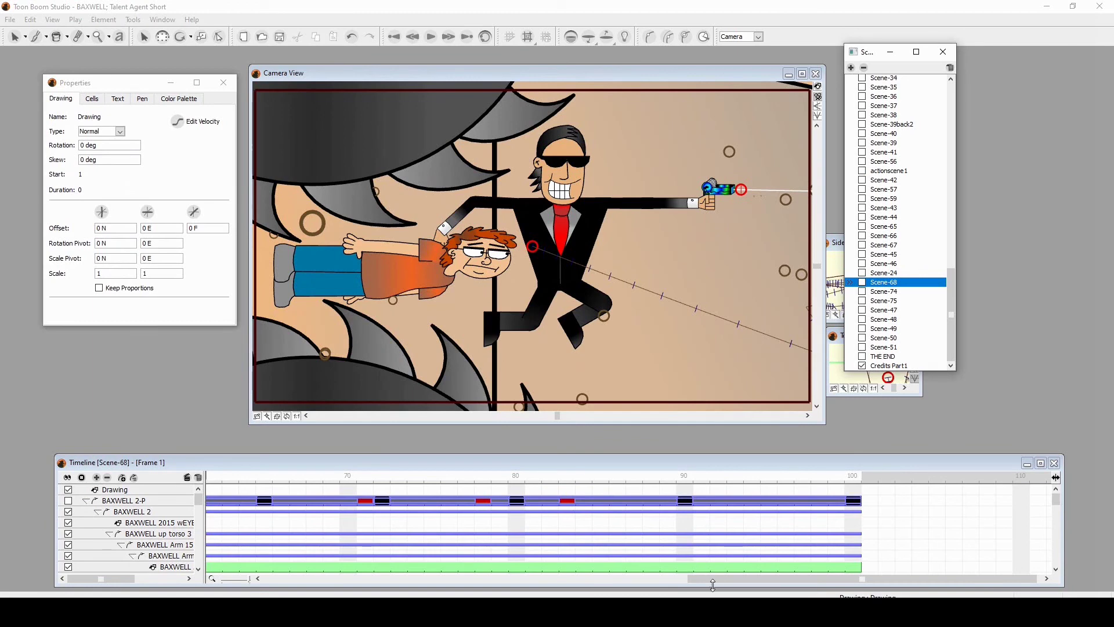
- Scrub Scene-68 to frame 24 and Scene-74 to frame 29, then open Scene-48
{"action": "left_click_drag", "start_coordinate": [713, 585], "coordinate": [227, 588]}
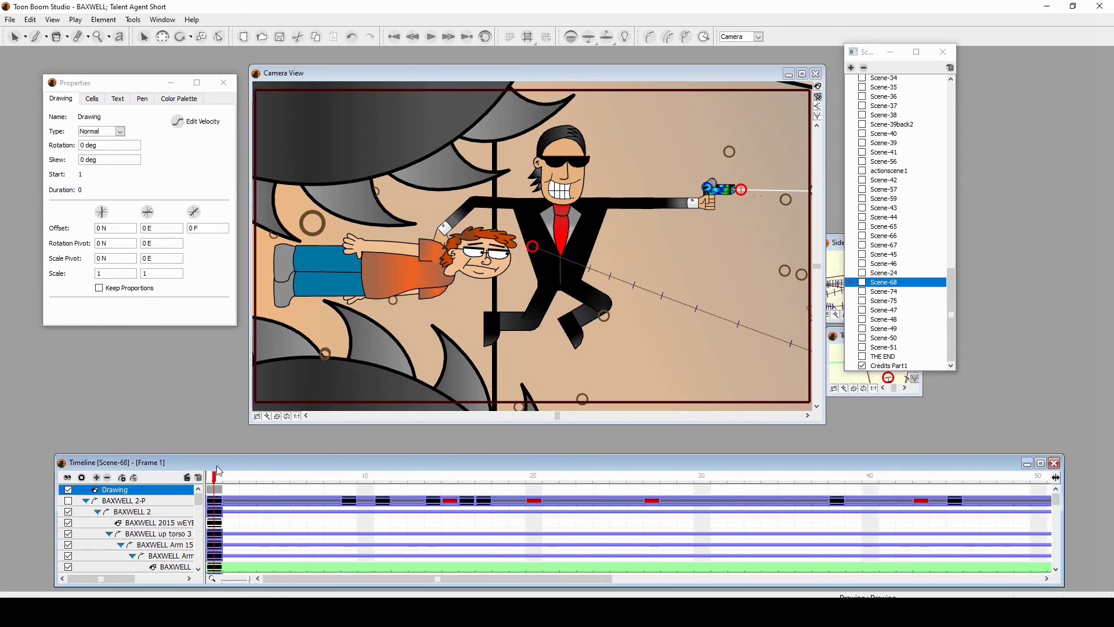
{"action": "left_click_drag", "start_coordinate": [219, 490], "coordinate": [854, 458]}
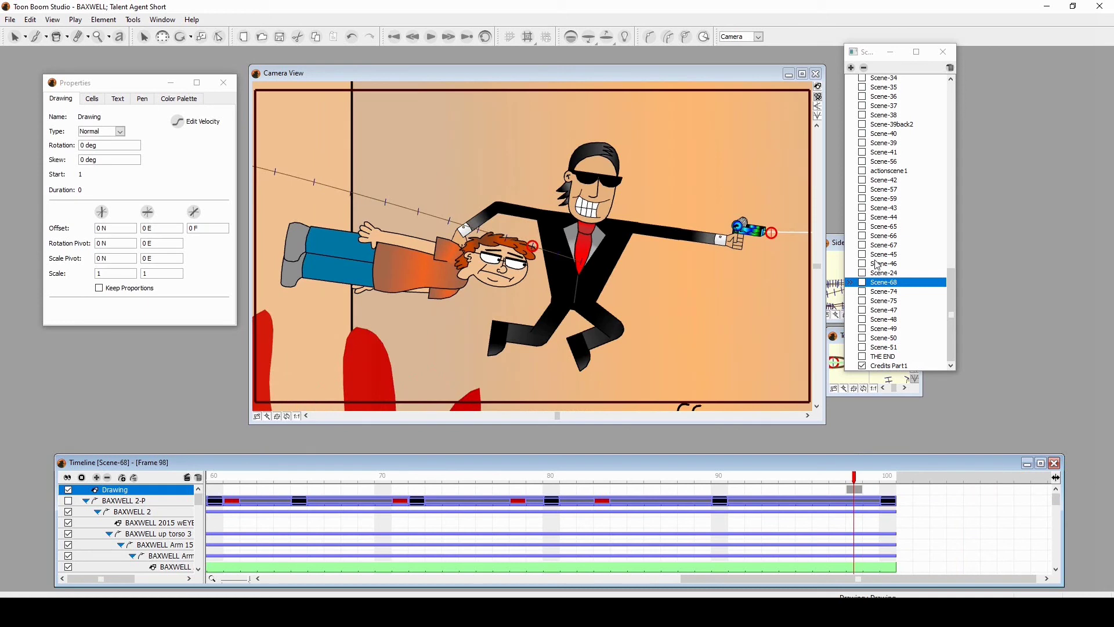
{"action": "left_click", "coordinate": [890, 292]}
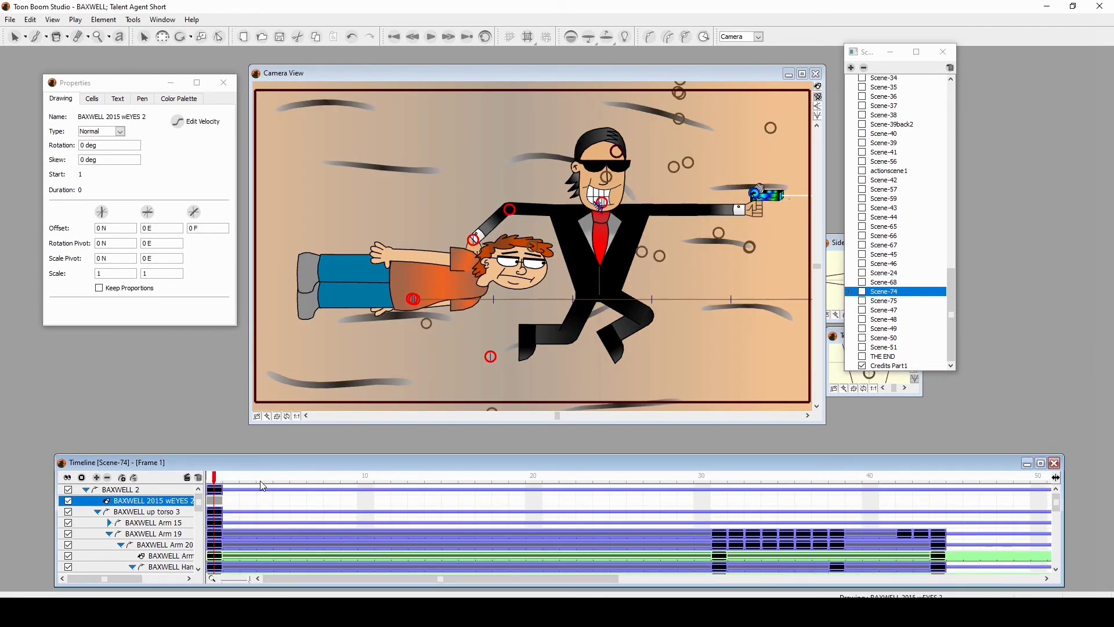
{"action": "left_click_drag", "start_coordinate": [268, 476], "coordinate": [685, 476]}
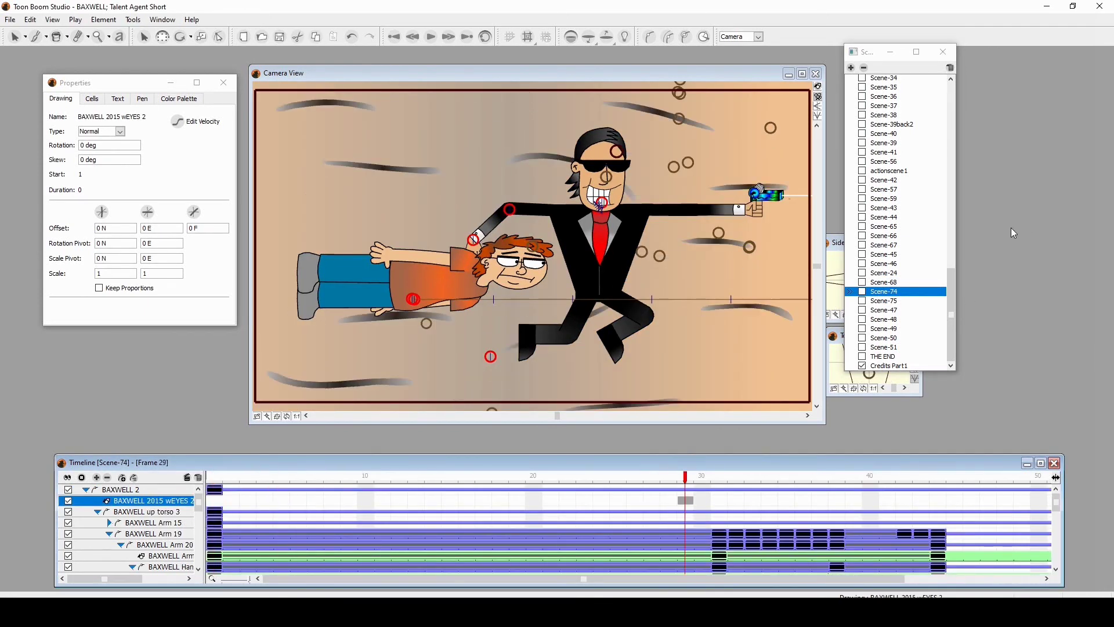
{"action": "left_click", "coordinate": [894, 319]}
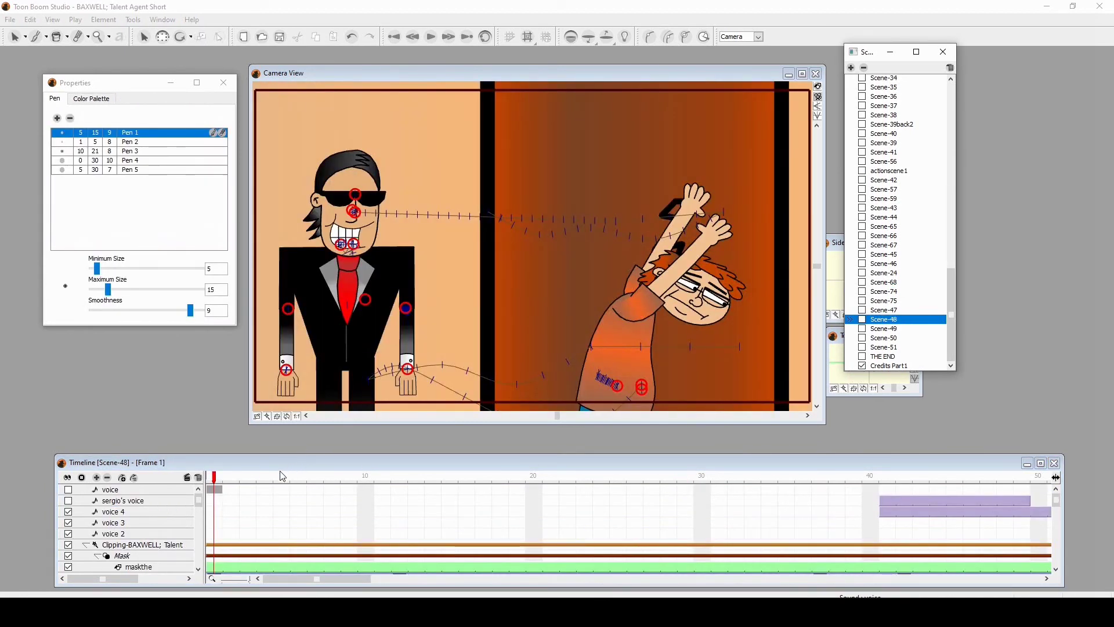
- Scrub through Scene-48 past frame 47, then open Scene-49
{"action": "left_click_drag", "start_coordinate": [282, 487], "coordinate": [989, 503]}
{"action": "left_click_drag", "start_coordinate": [1065, 506], "coordinate": [1081, 506]}
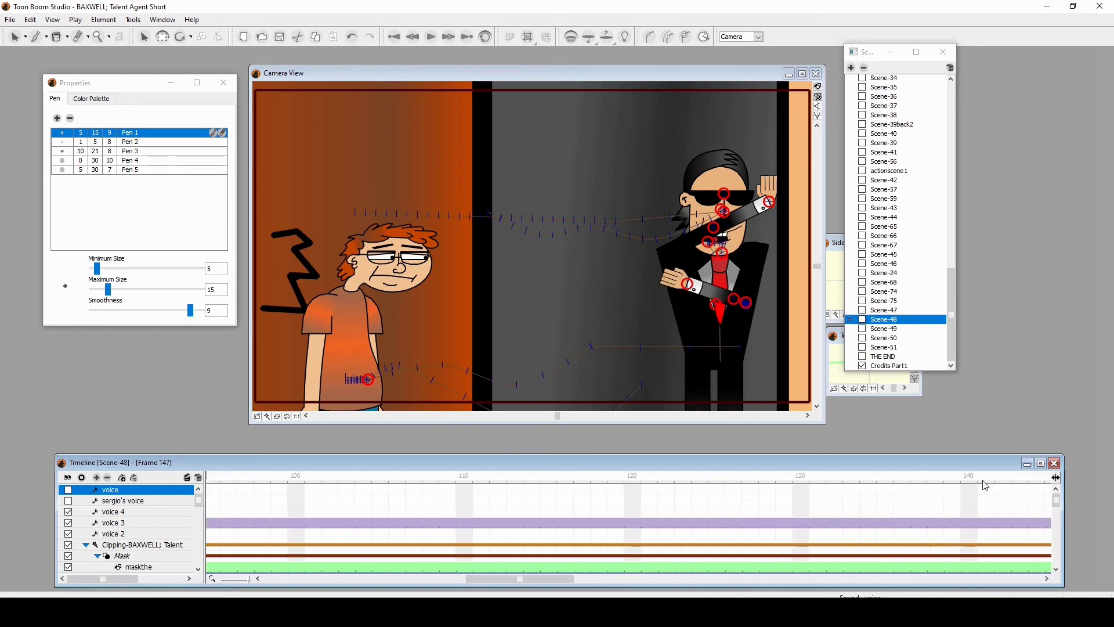
{"action": "left_click_drag", "start_coordinate": [984, 481], "coordinate": [1112, 483]}
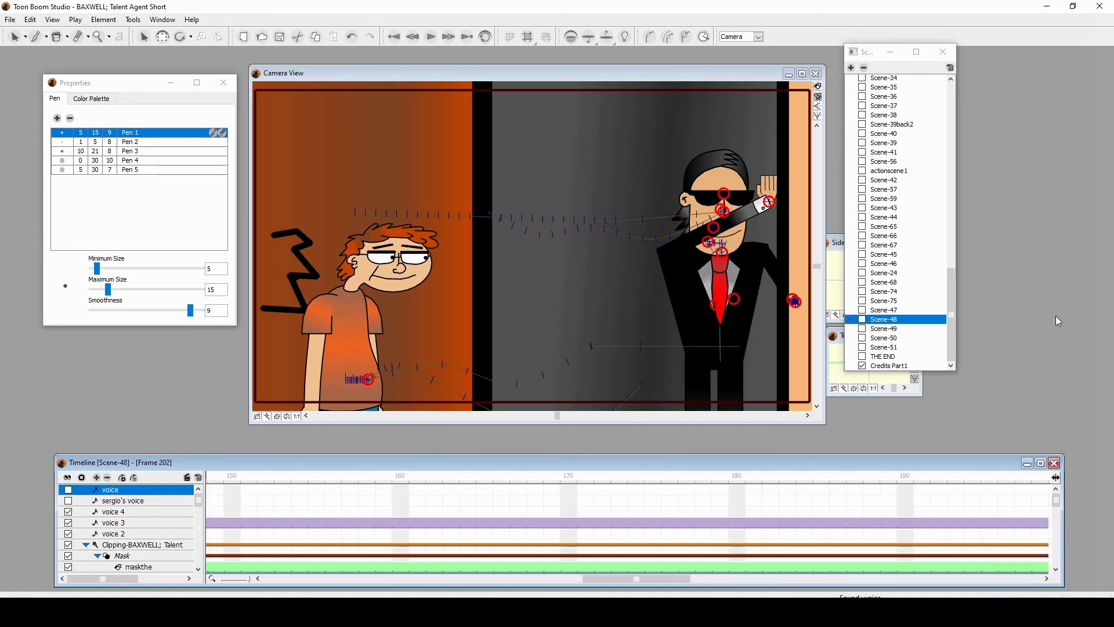
{"action": "left_click", "coordinate": [892, 329]}
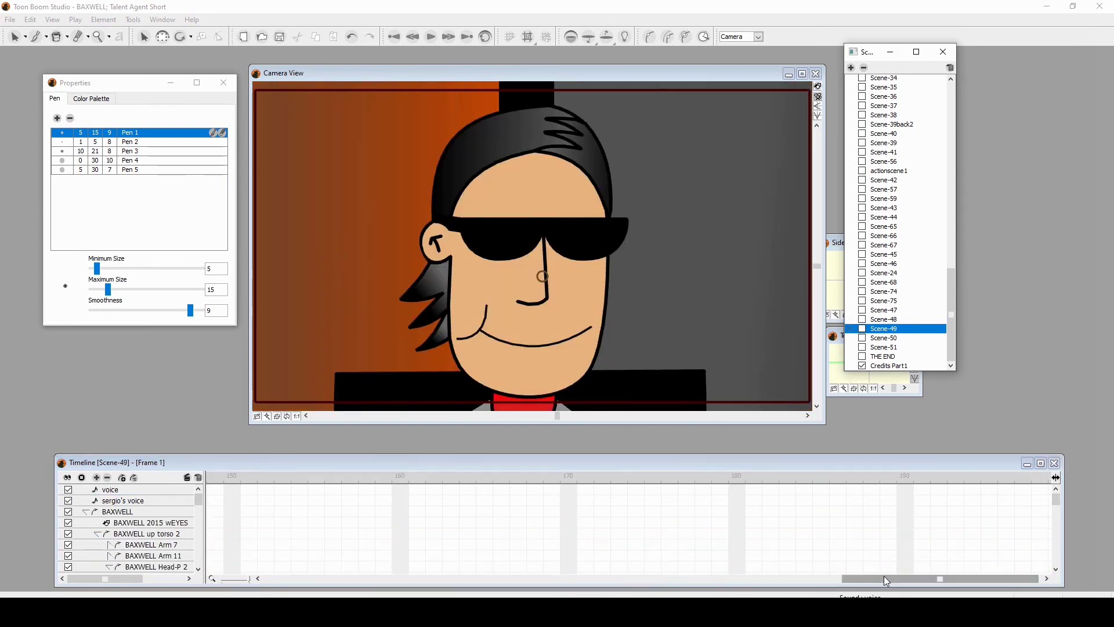
- Scrub Scene-49 from its first frames to Baxwell's grinning close-up, then open Scene-50
{"action": "left_click_drag", "start_coordinate": [886, 579], "coordinate": [305, 579]}
{"action": "left_click", "coordinate": [231, 489]}
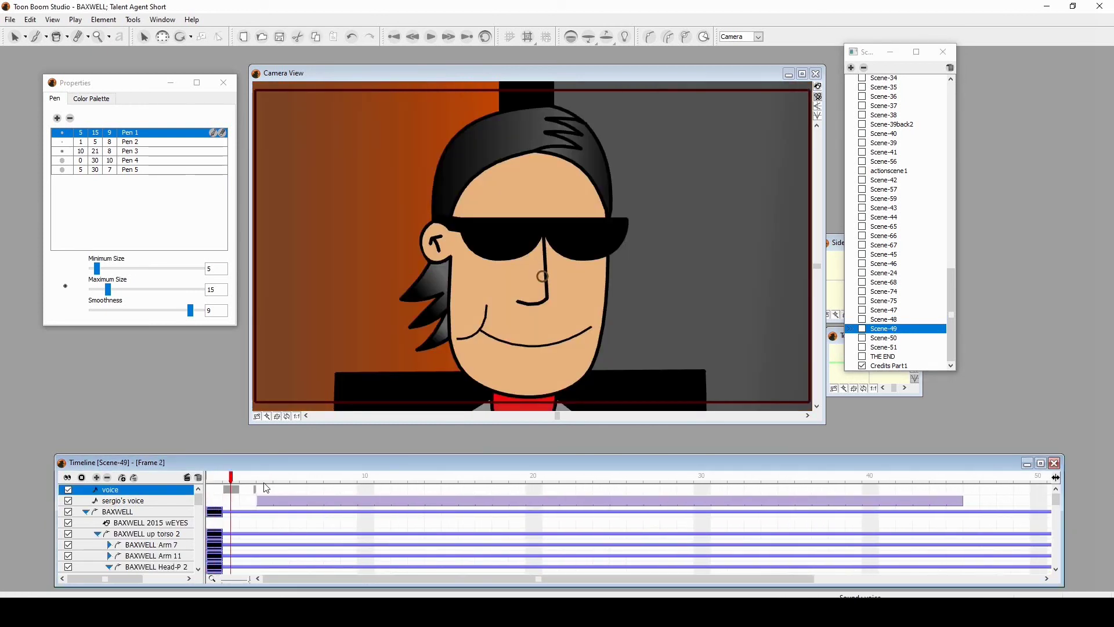
{"action": "left_click_drag", "start_coordinate": [266, 487], "coordinate": [891, 489]}
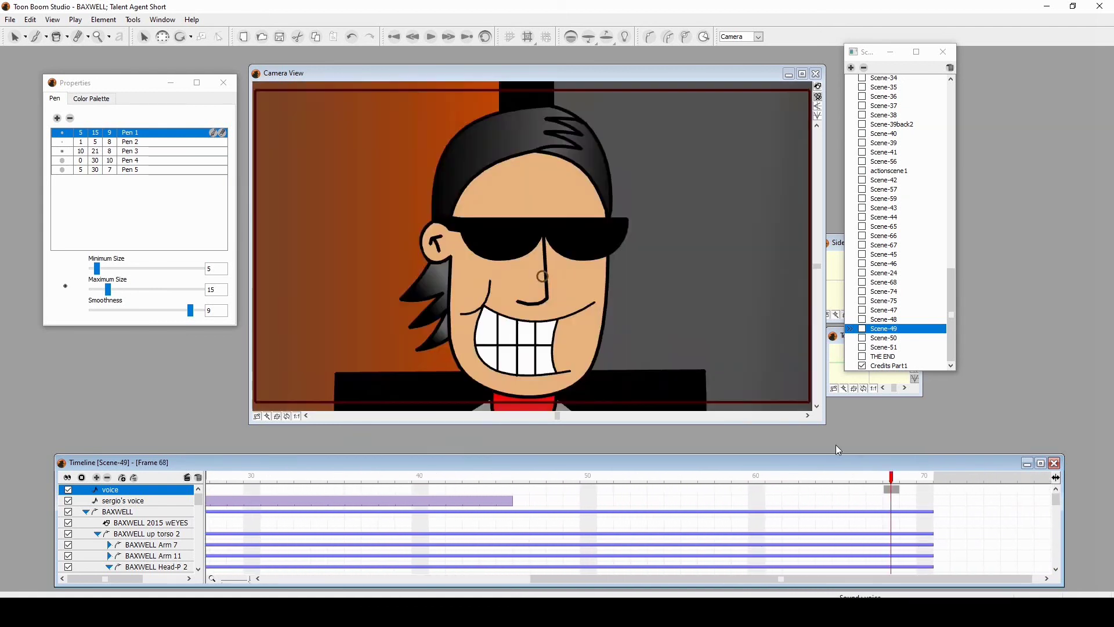
{"action": "left_click", "coordinate": [891, 338]}
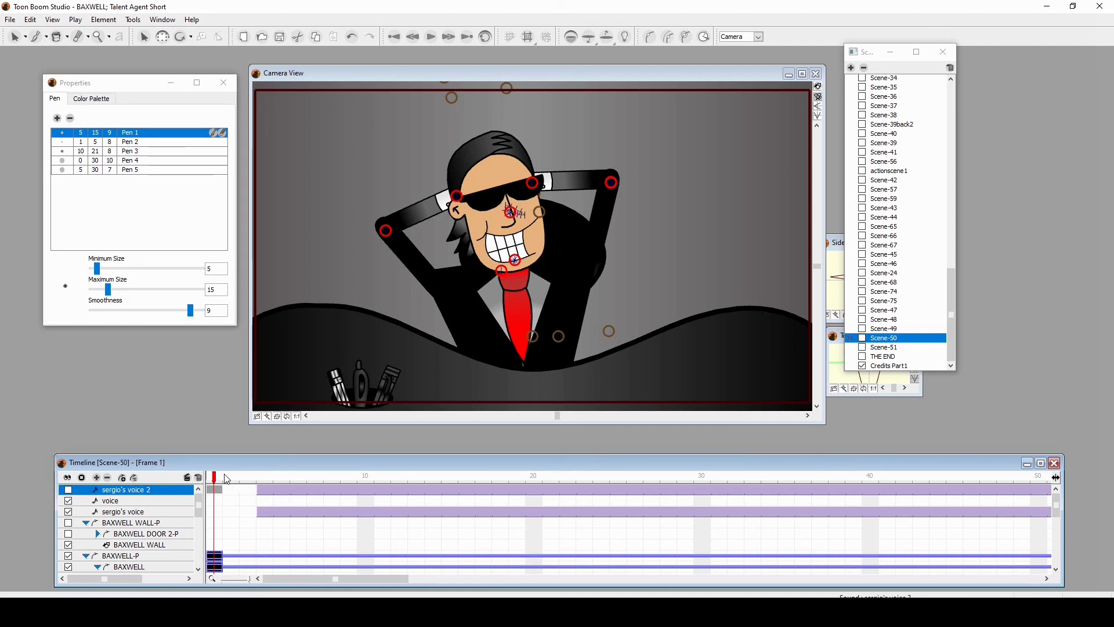
- Scrub Scene-50 to frame 66, where Baxwell reclines behind his wide curved desk
{"action": "left_click_drag", "start_coordinate": [226, 479], "coordinate": [1075, 492]}
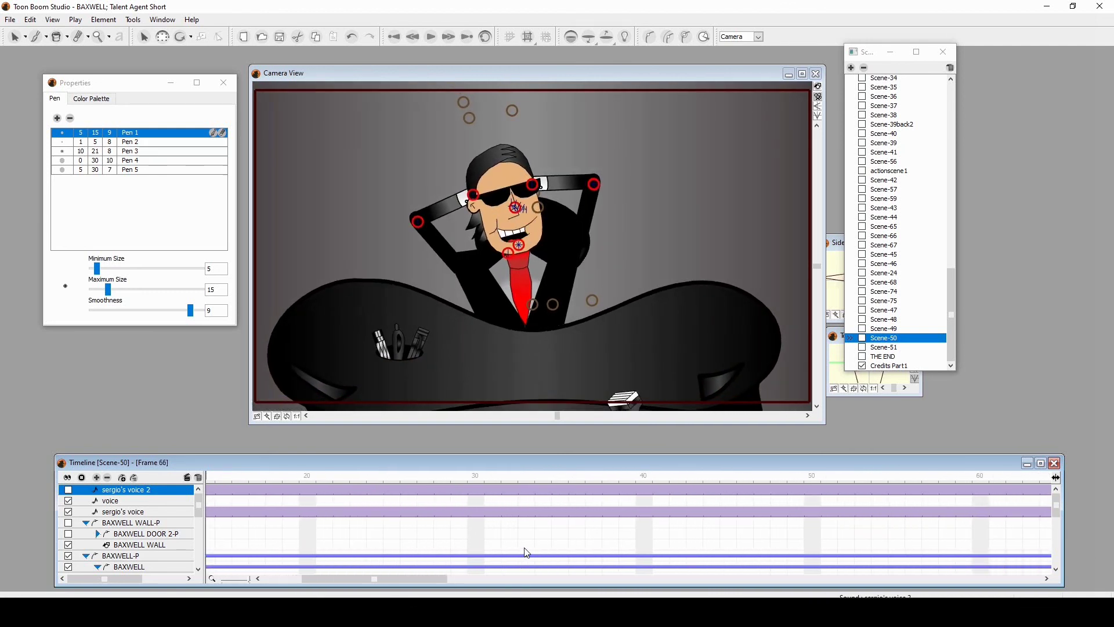